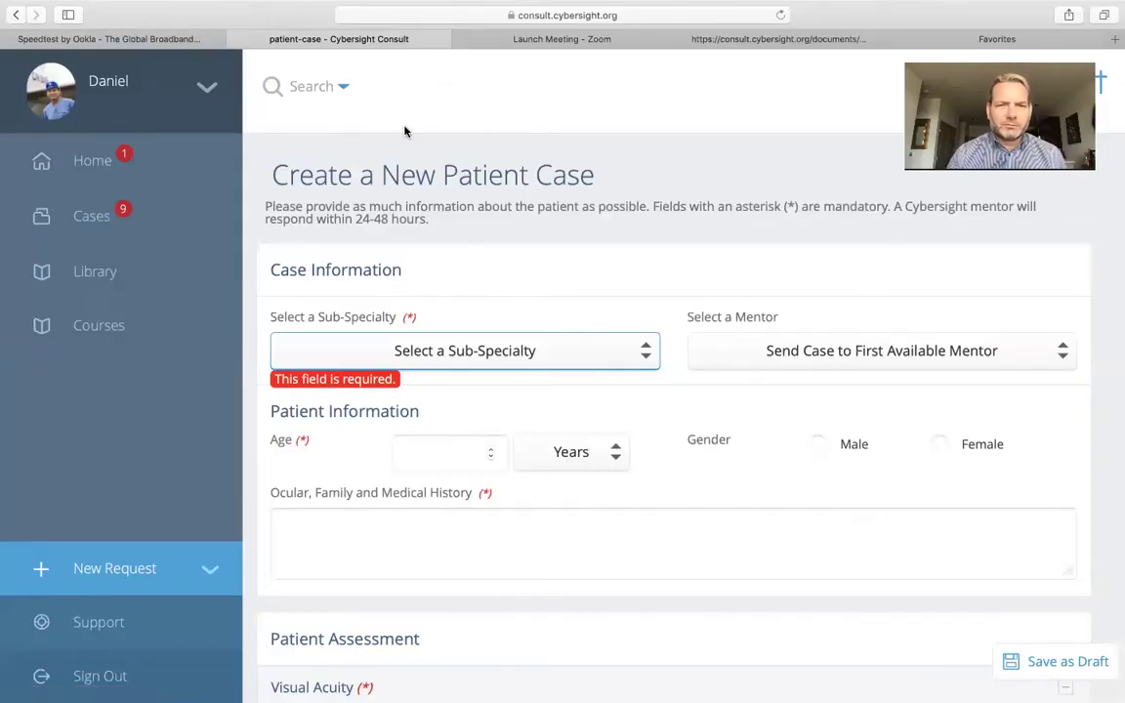
Leave the unfinished Create a New Patient Case form for the Home dashboard
click(82, 172)
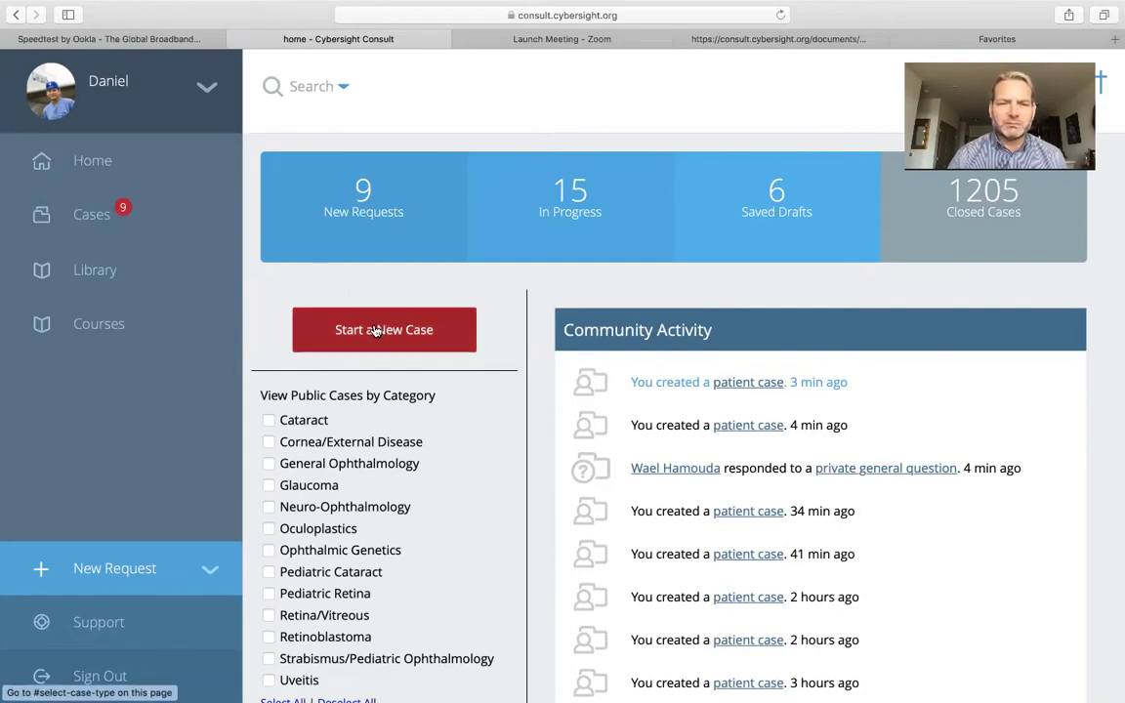
Begin a new Patient Case request
click(375, 331)
click(359, 403)
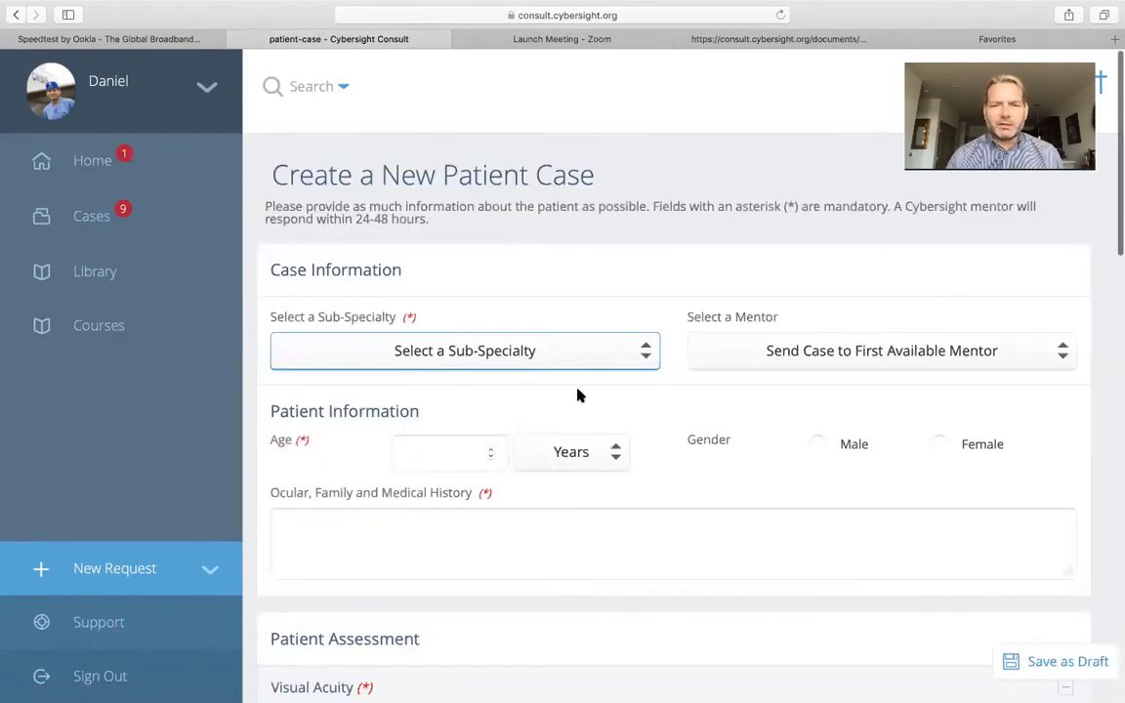
scroll(578, 396, down, 1)
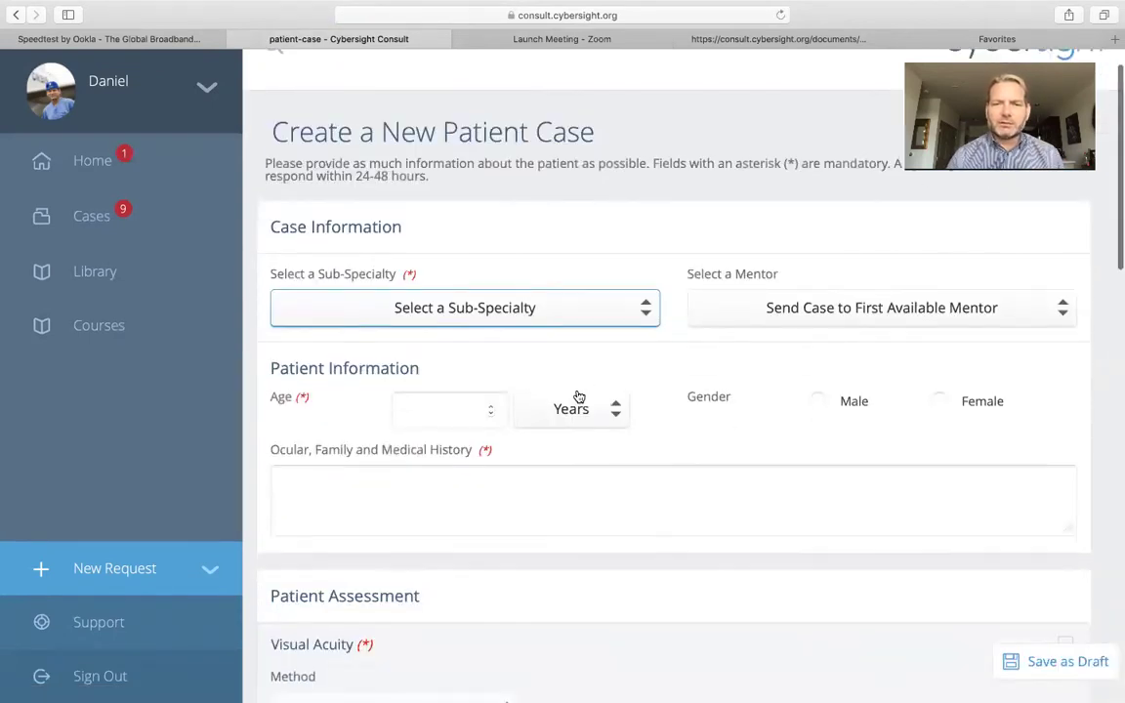
Set the sub-specialty to Retina/Vitreous and assign a specific mentor
click(567, 310)
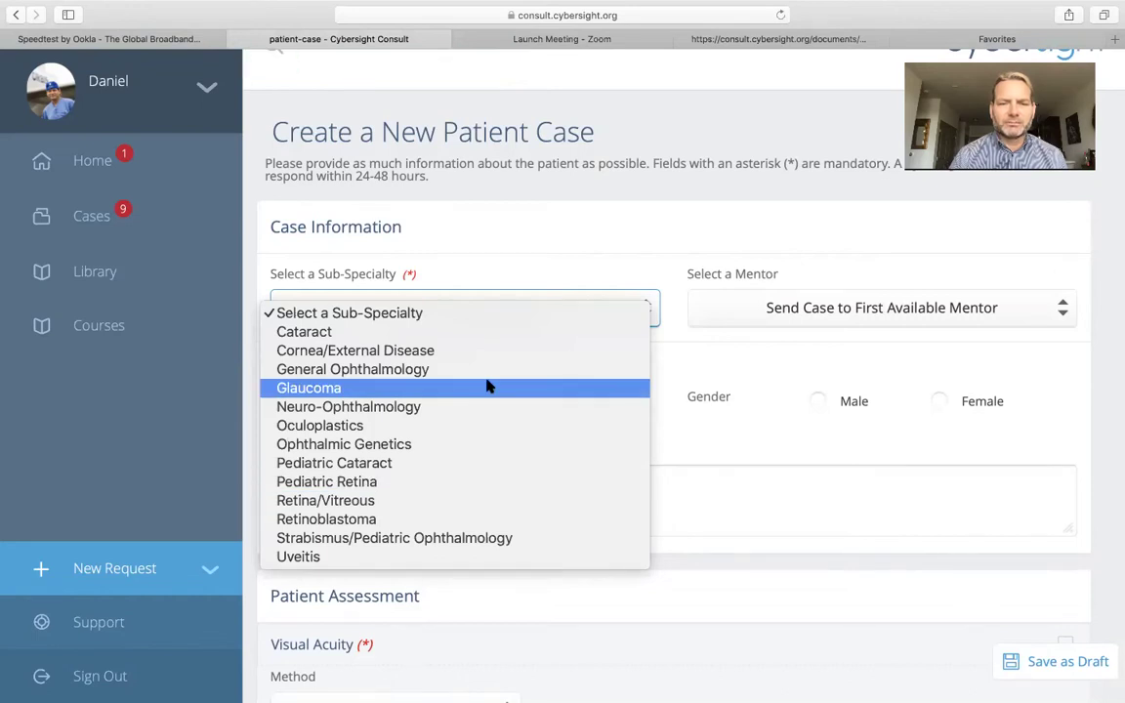
click(573, 253)
click(572, 291)
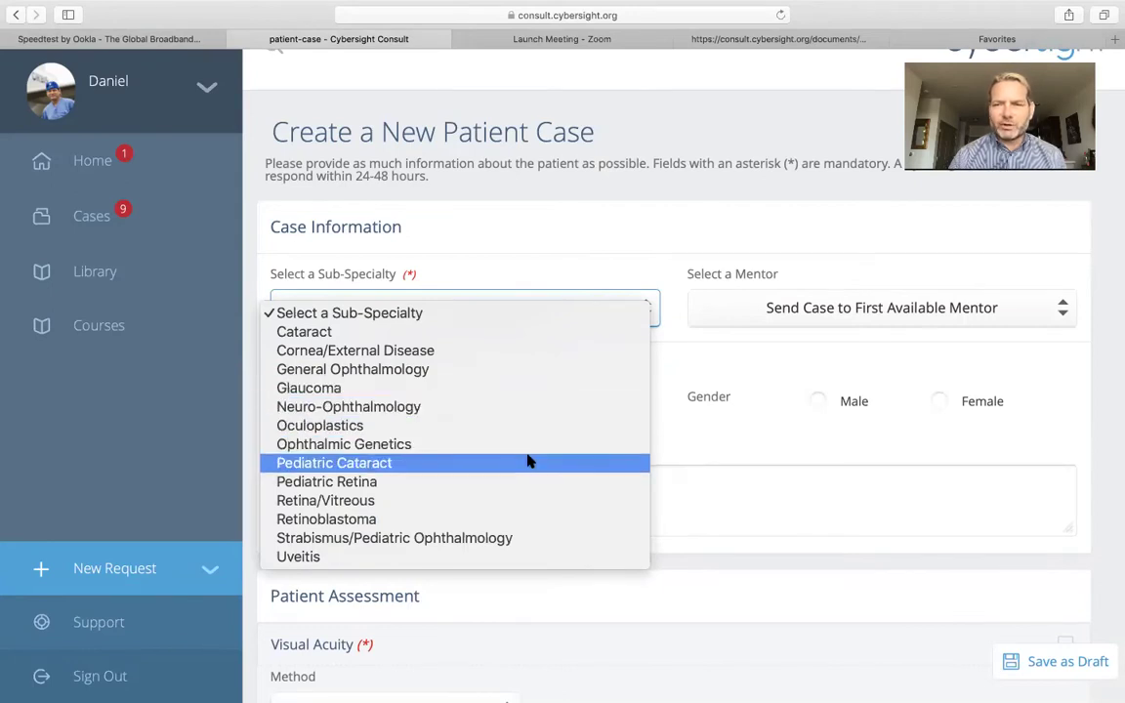
click(504, 500)
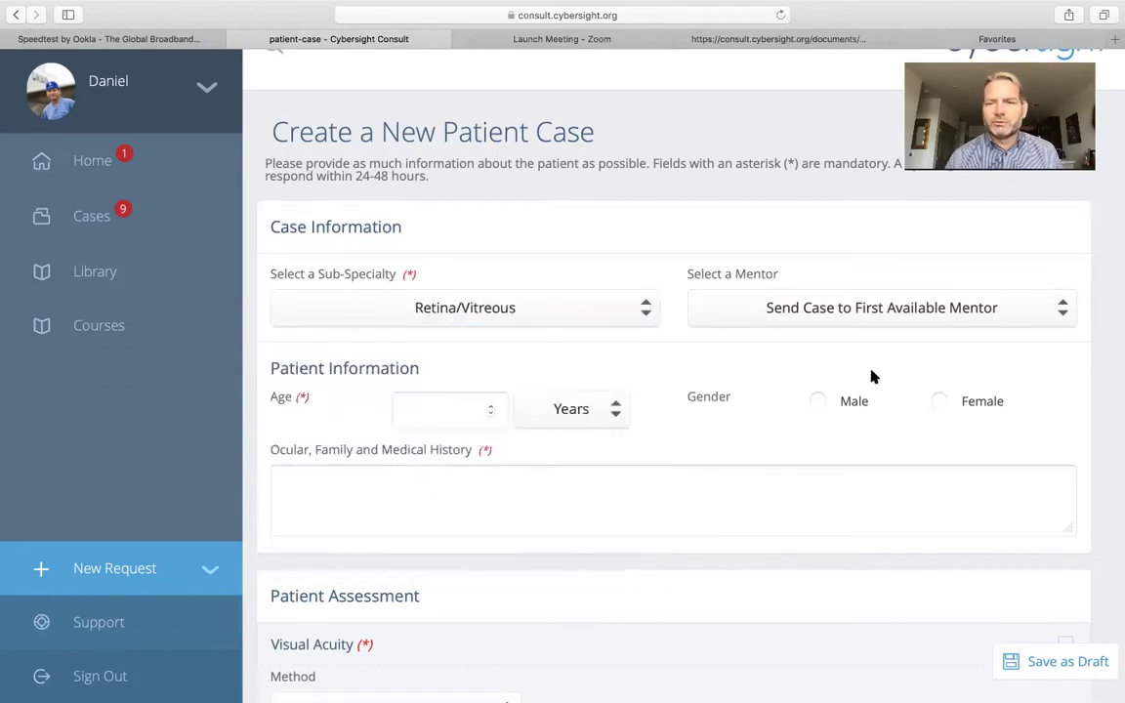
click(885, 308)
click(866, 351)
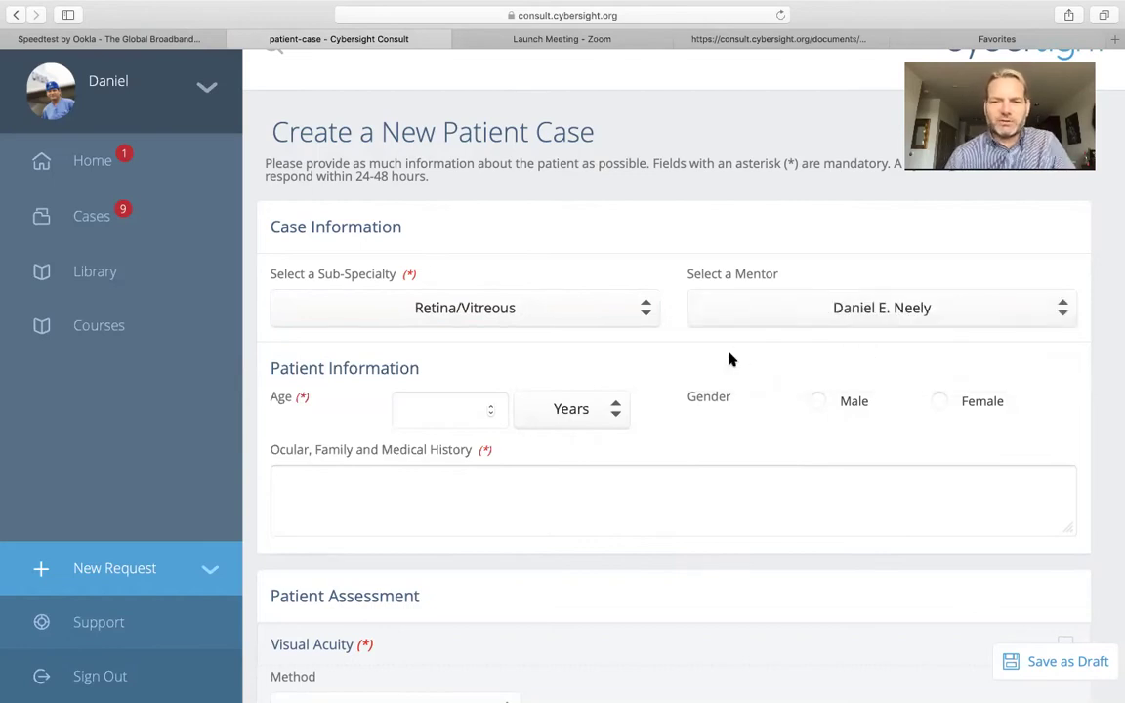
click(449, 411)
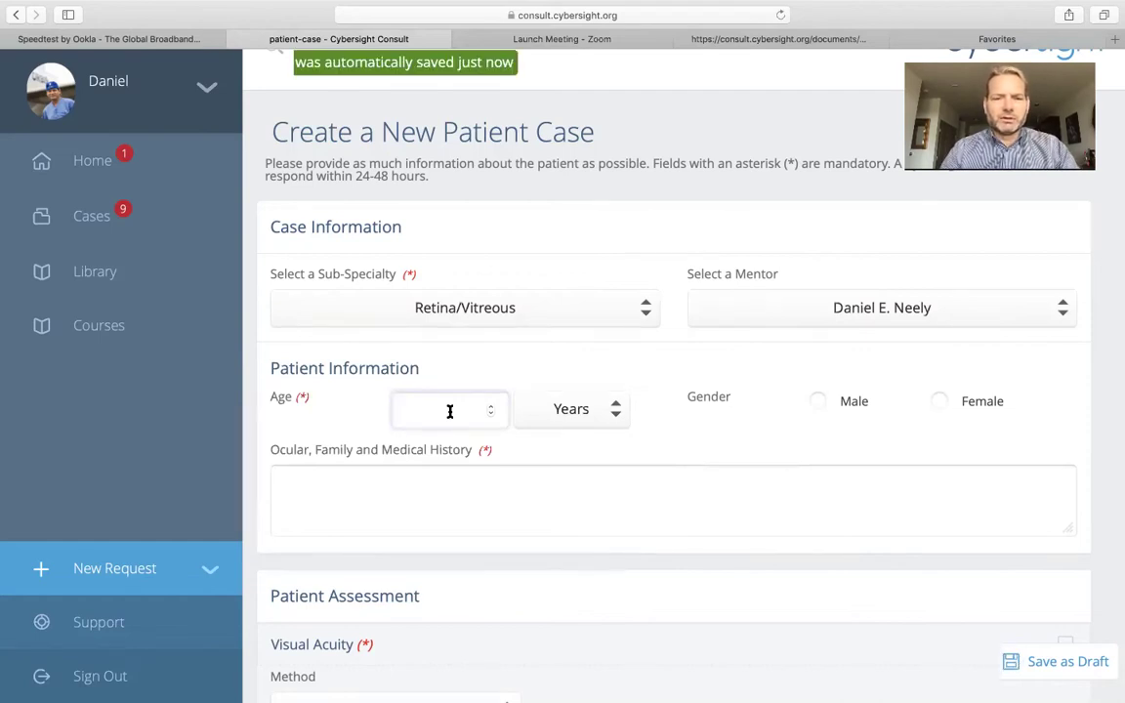
Enter age 50, mark the patient female, and paste in the glaucoma-suspect, hypertension and NIDDM history
text(50)
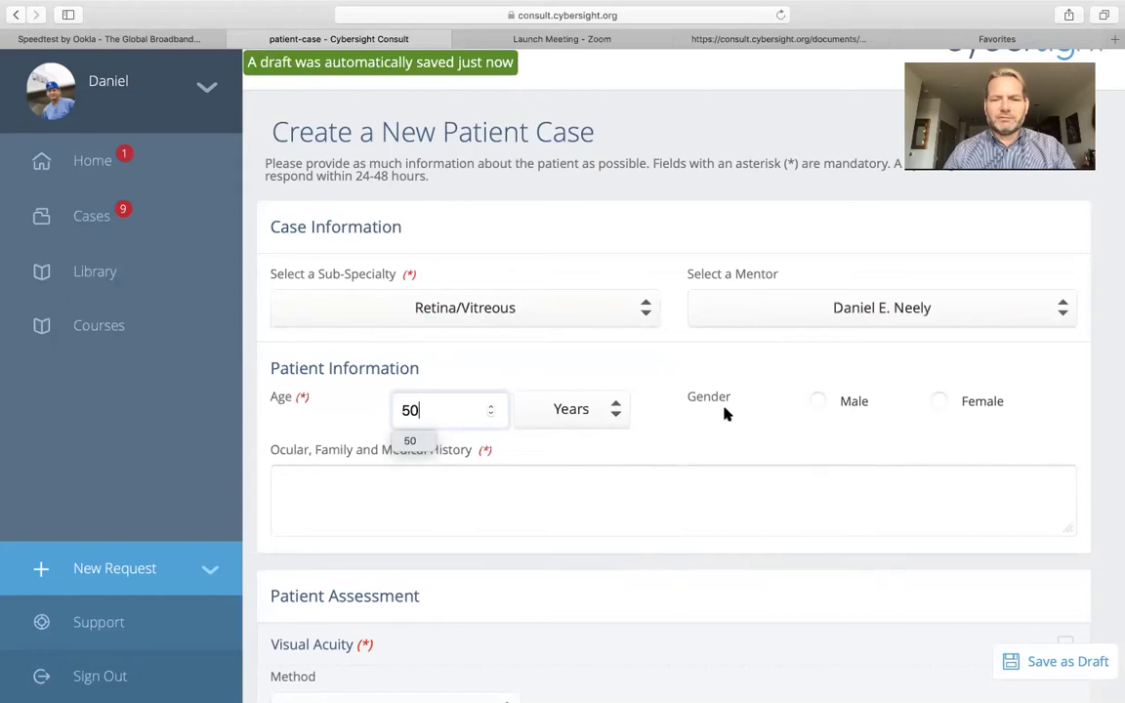
click(936, 406)
click(392, 492)
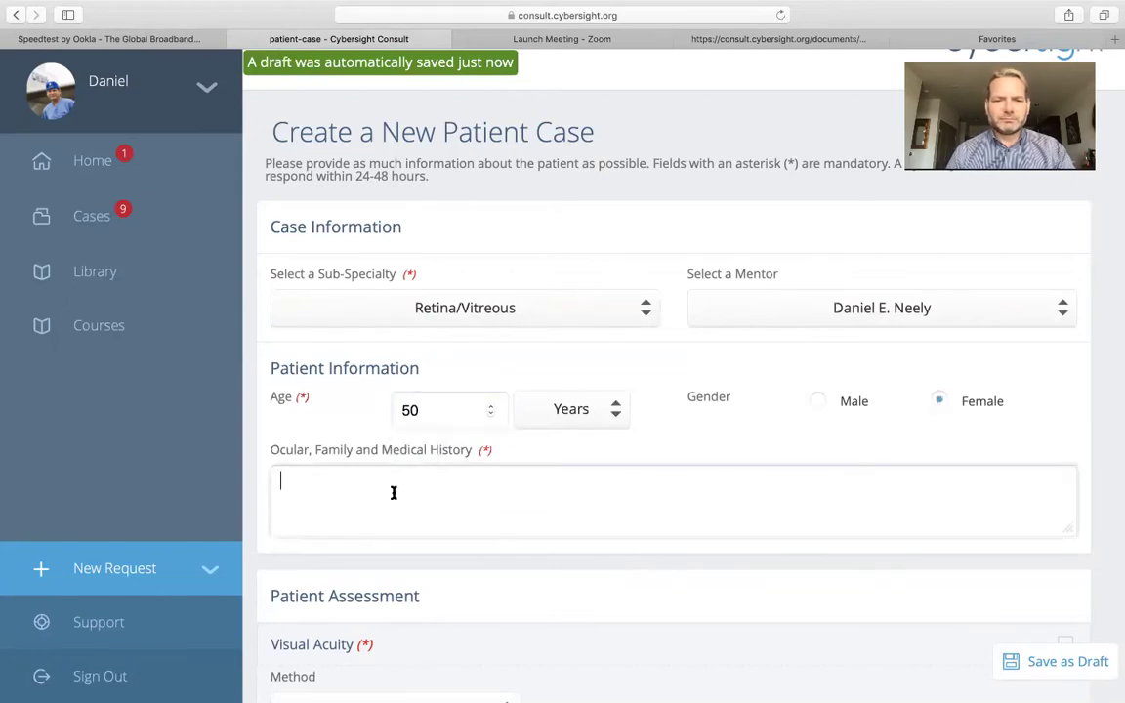
right_click(392, 492)
click(423, 530)
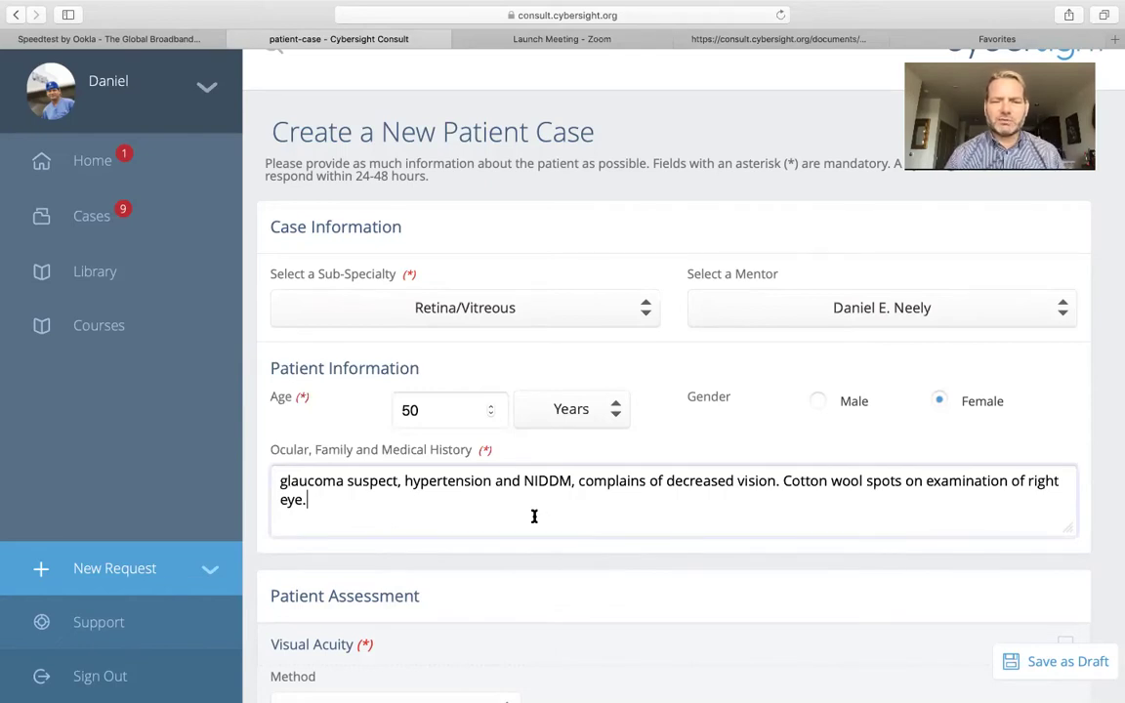
scroll(579, 511, down, 4)
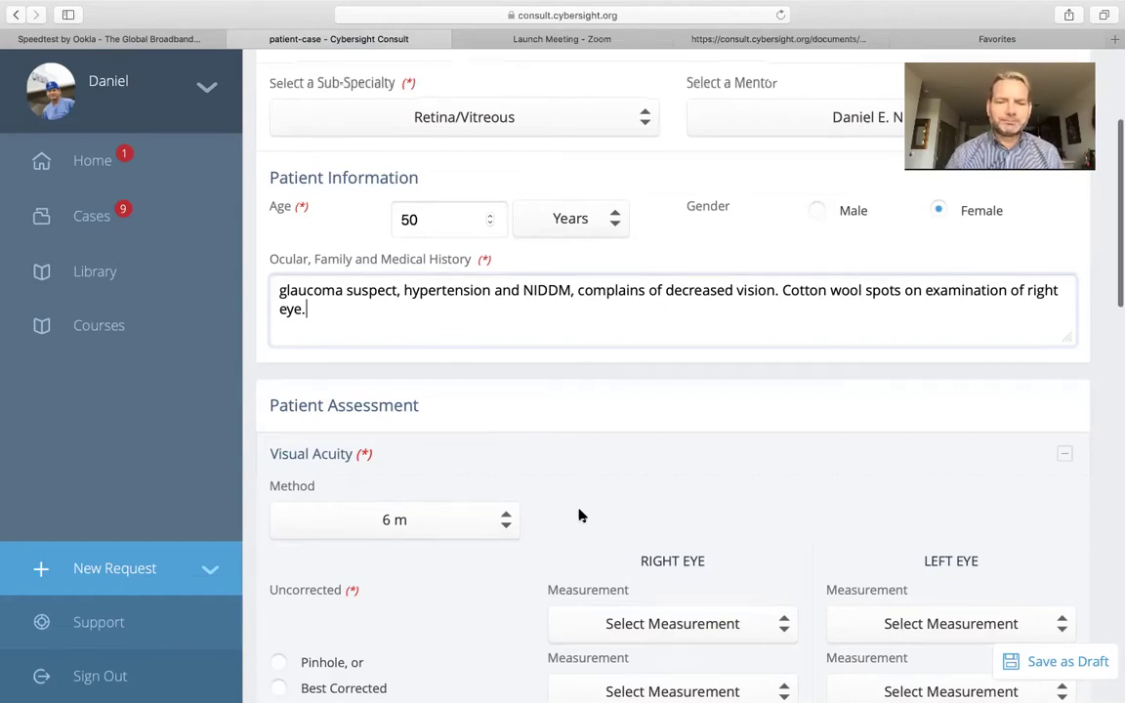
Set uncorrected visual acuity to 6/60 in the right eye and 6/6 in the left
scroll(579, 516, down, 4)
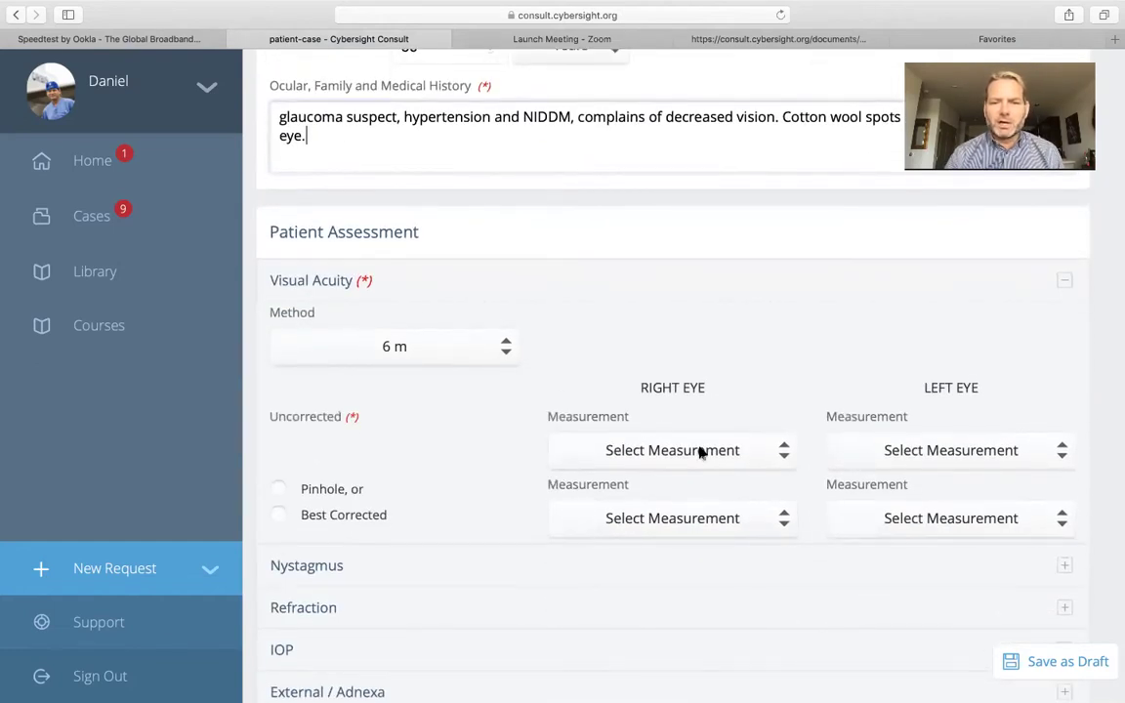
click(700, 452)
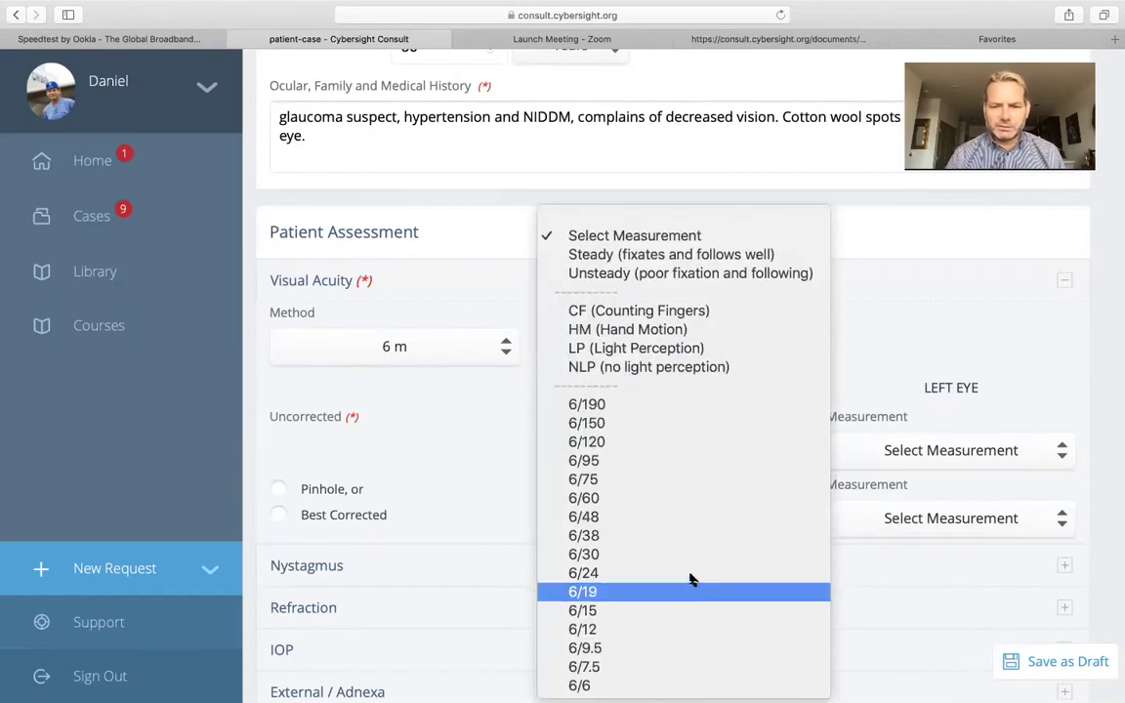
click(681, 498)
click(956, 450)
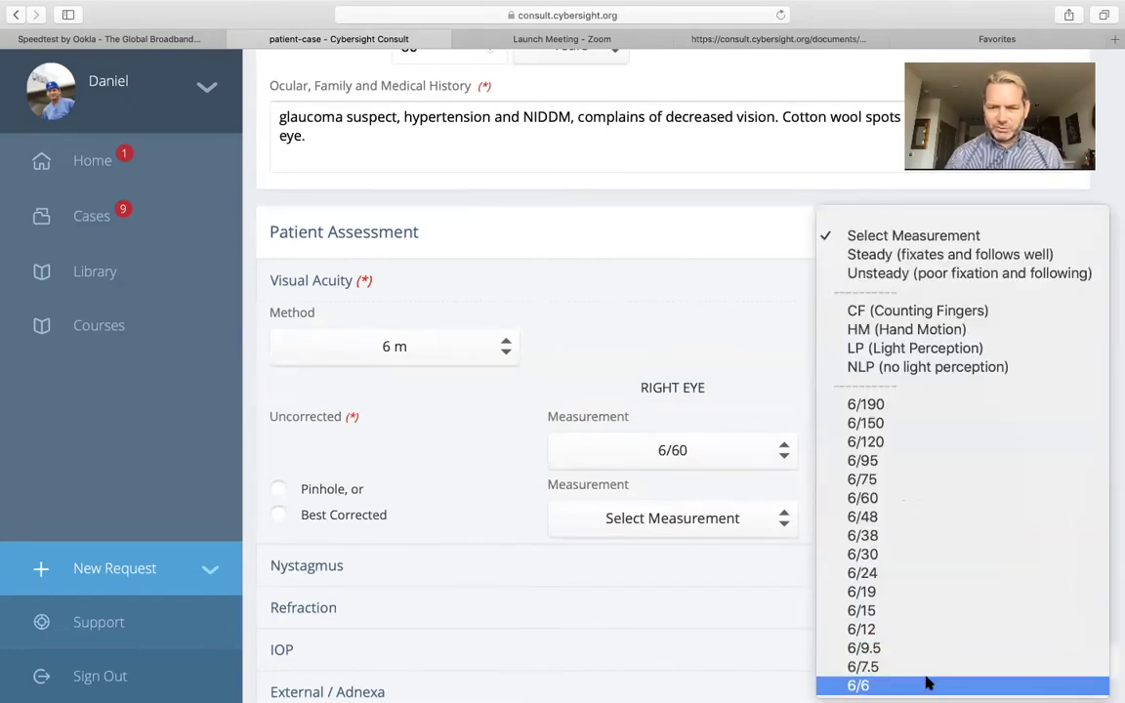
click(927, 684)
Record Applanation IOP of 25 mmHg in both eyes
scroll(509, 467, down, 2)
scroll(508, 469, down, 3)
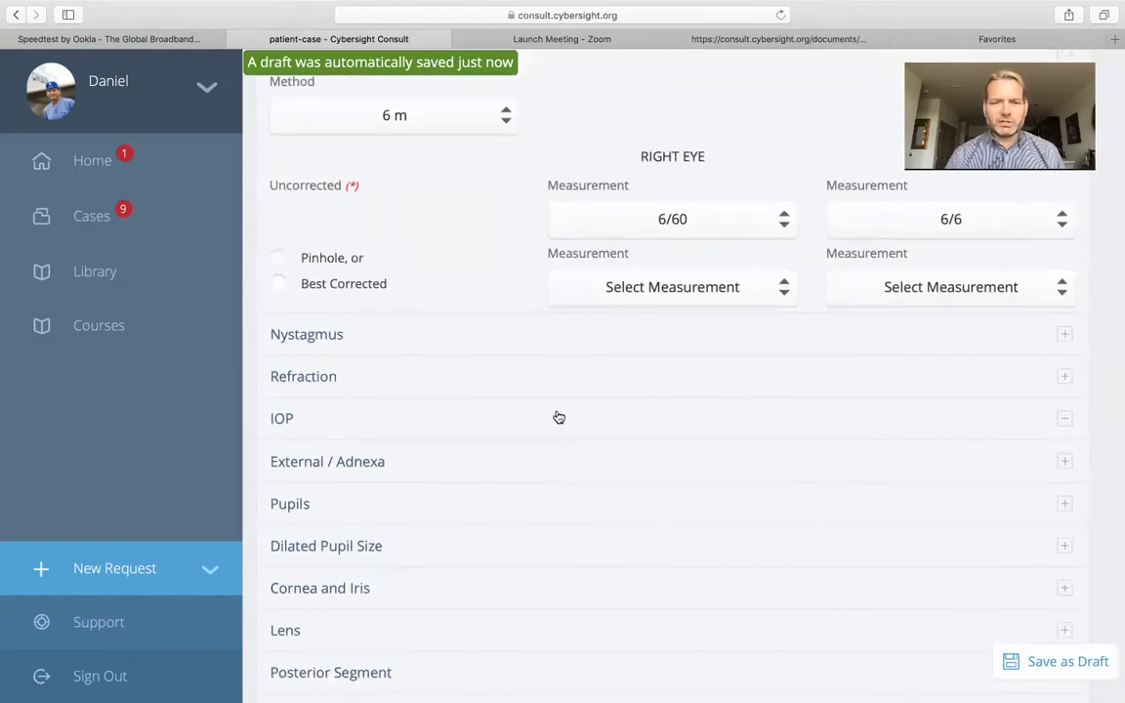
click(559, 418)
click(490, 477)
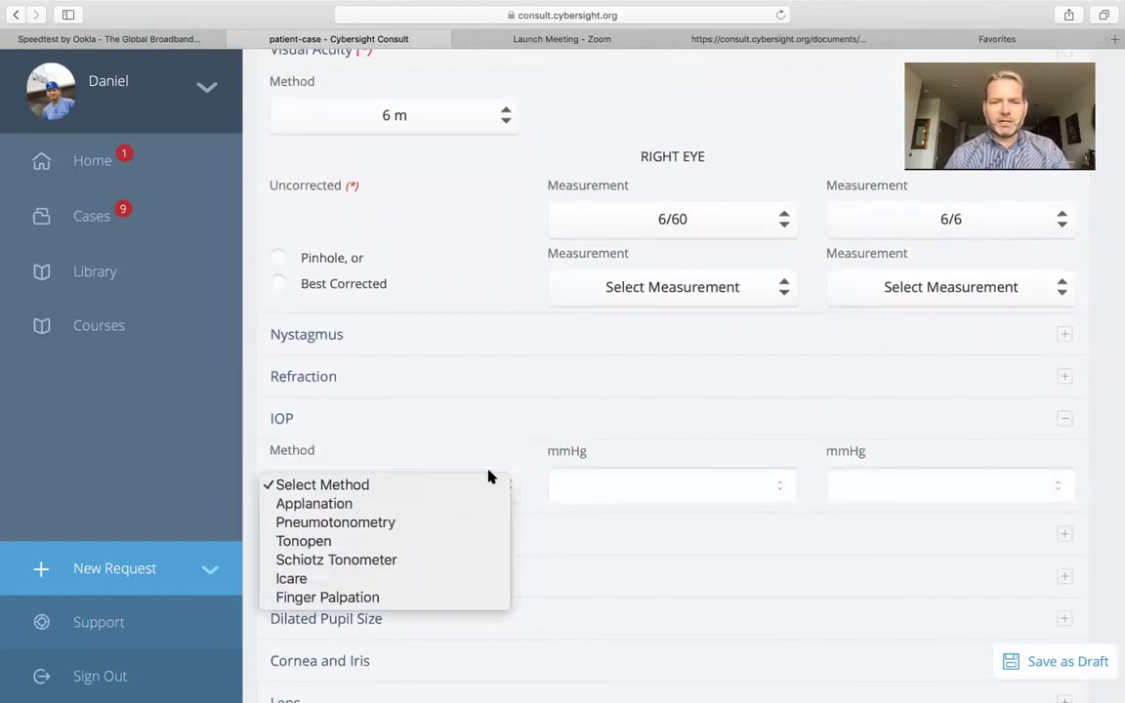
click(464, 501)
click(606, 486)
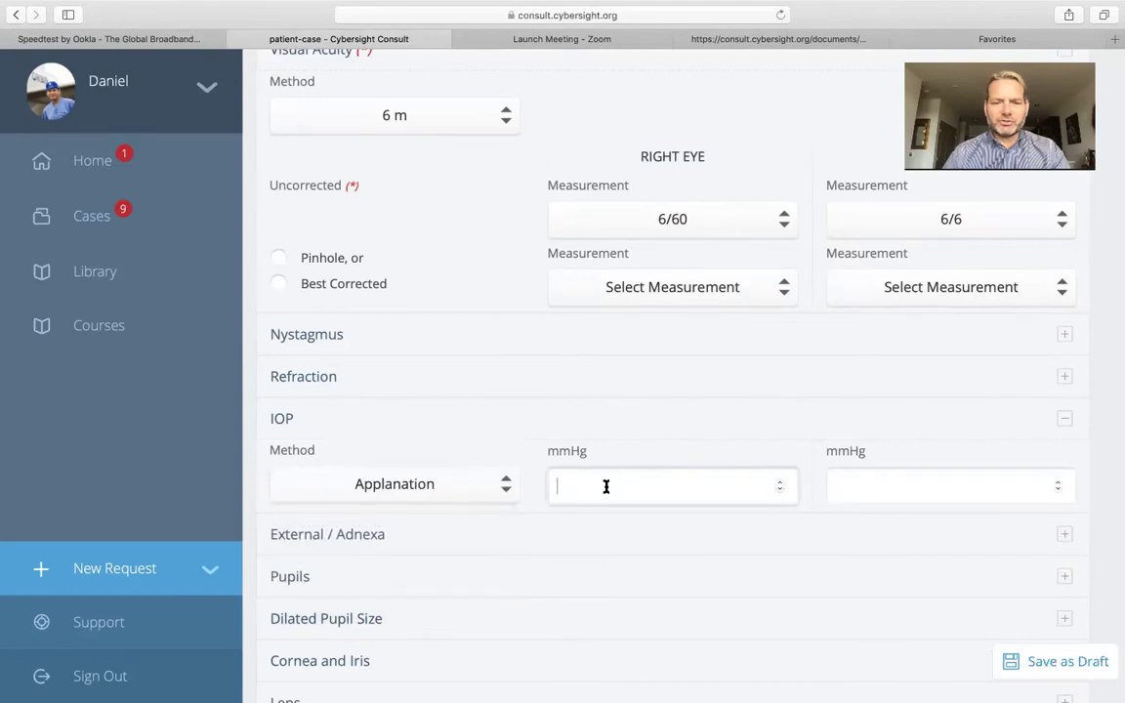
text(25)
click(876, 477)
text(25)
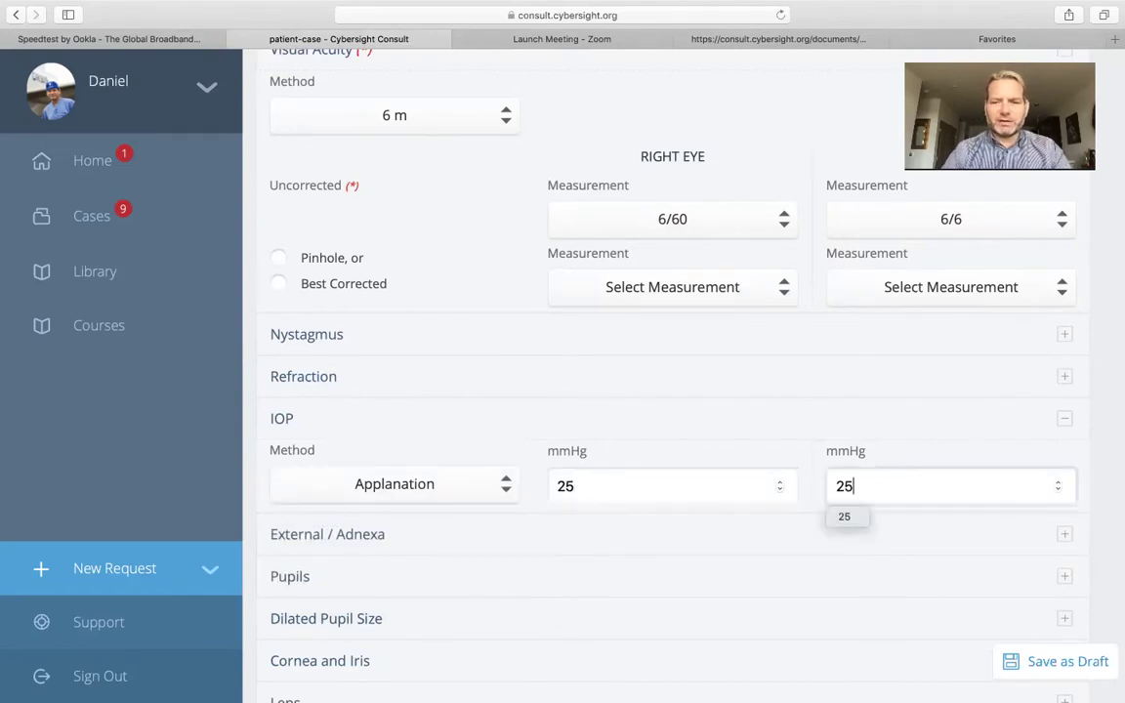
click(799, 591)
scroll(798, 598, down, 1)
scroll(798, 598, down, 10)
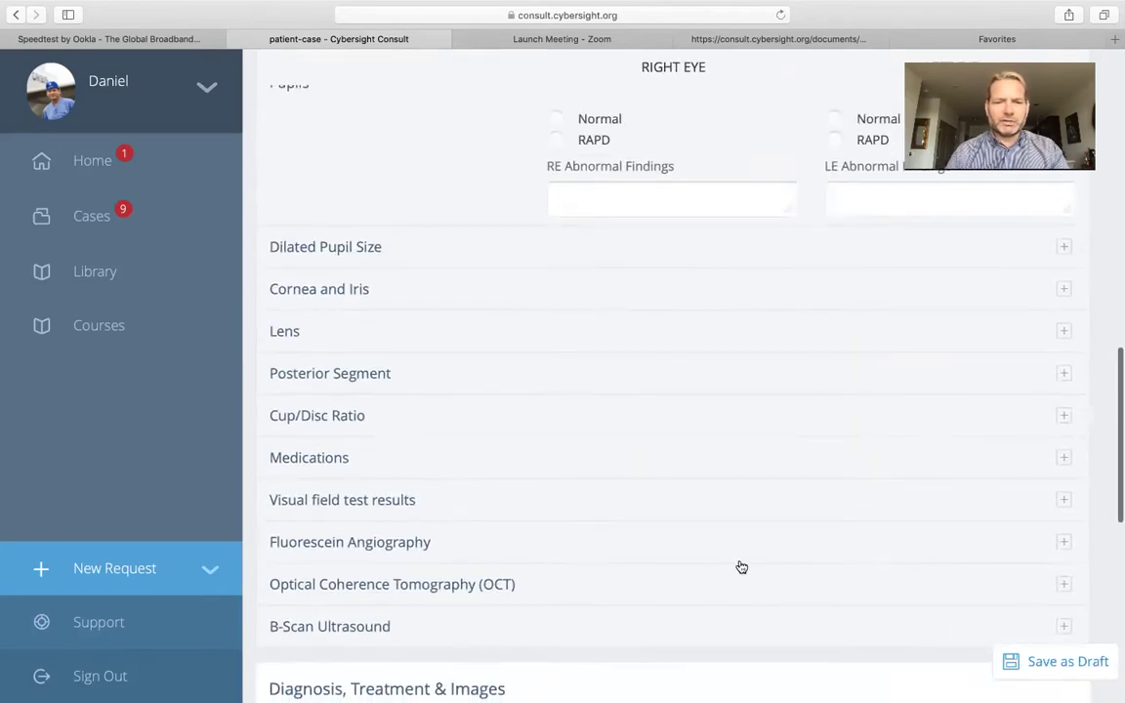
Enter 'oral hypoglycemic' as the patient's medication
click(510, 454)
click(501, 485)
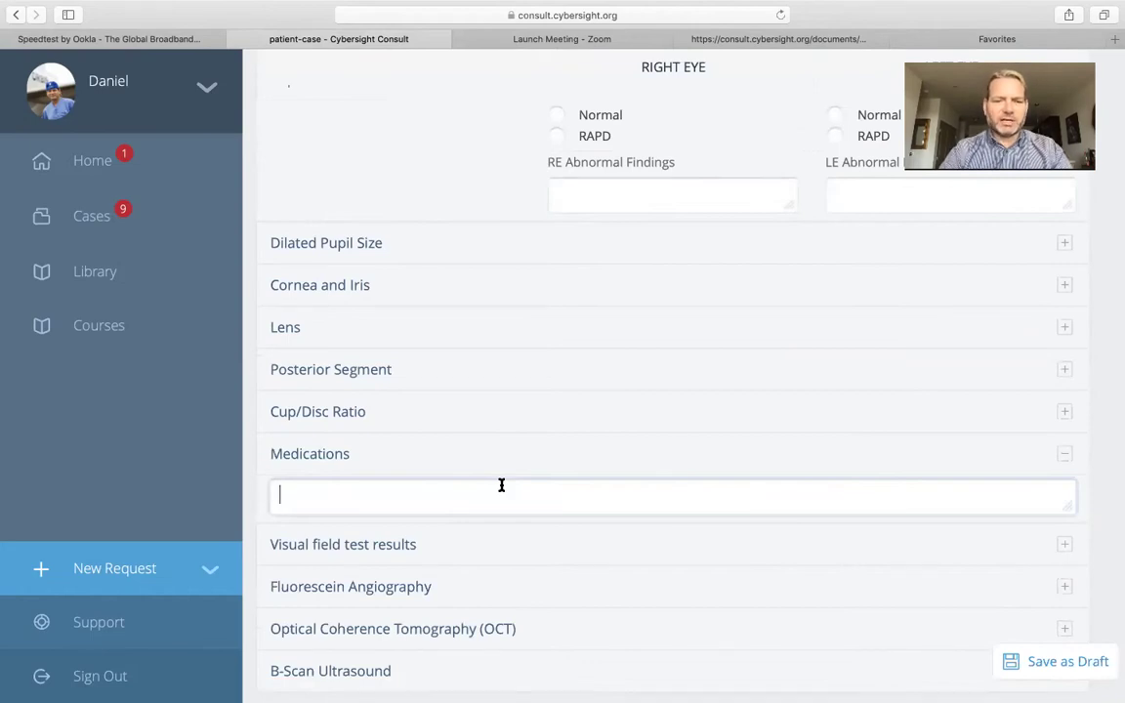
text(oral)
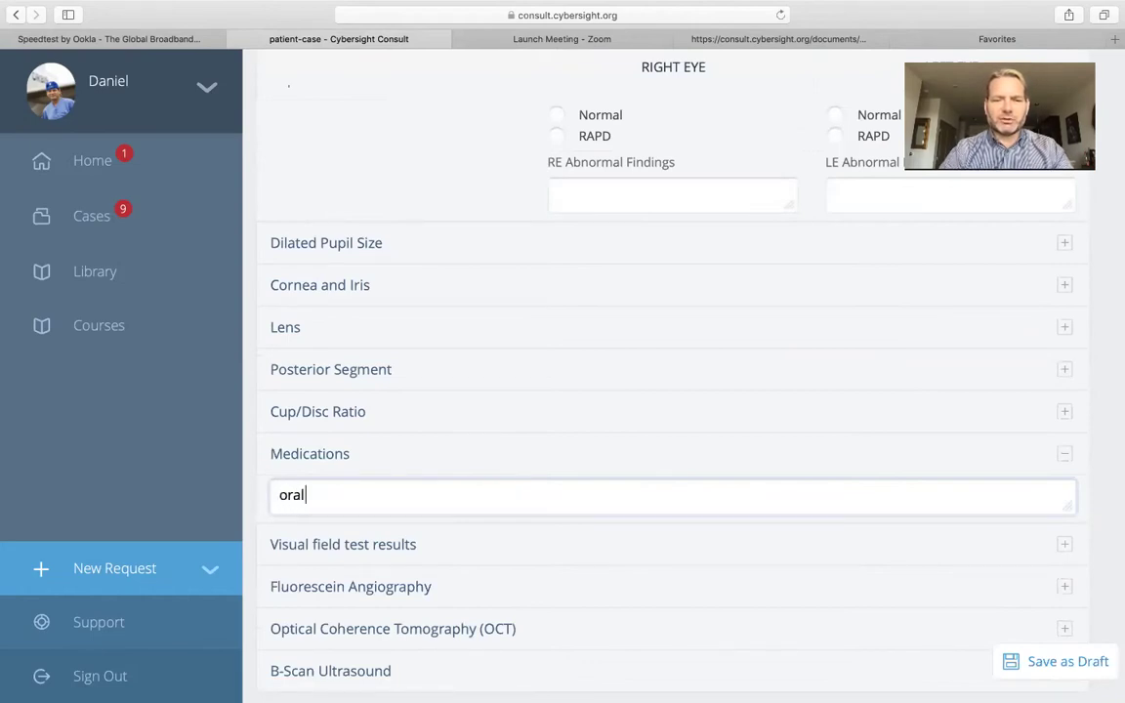
text( hypoglycemic)
scroll(567, 567, down, 2)
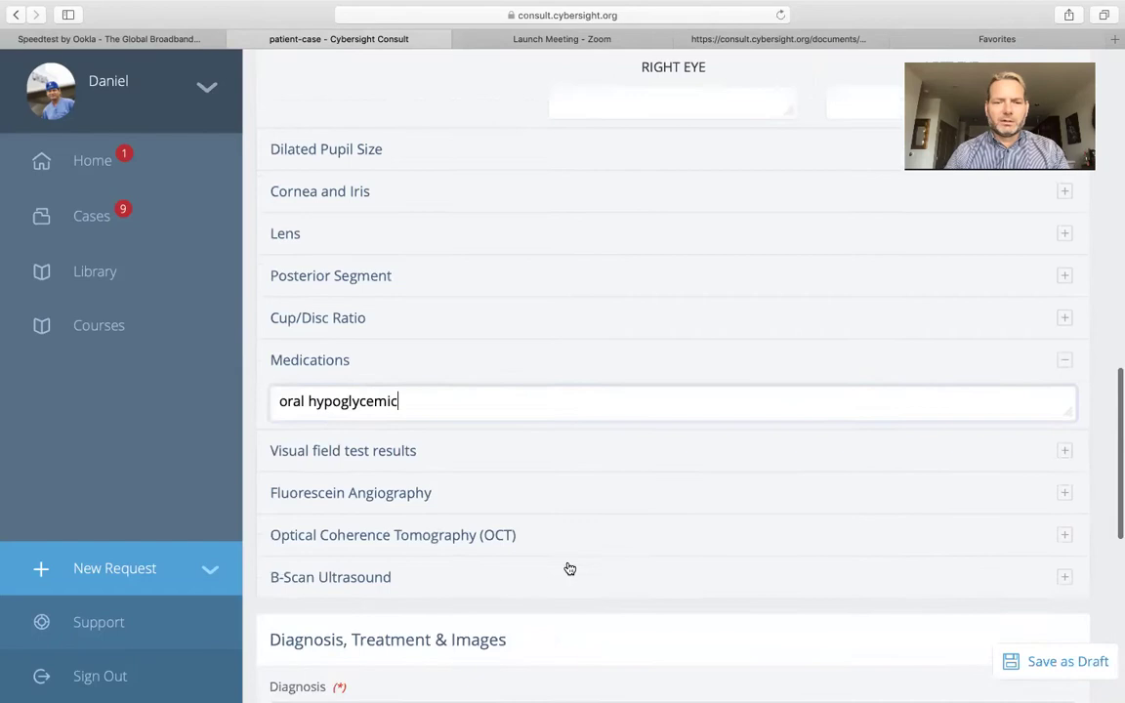
scroll(567, 567, down, 3)
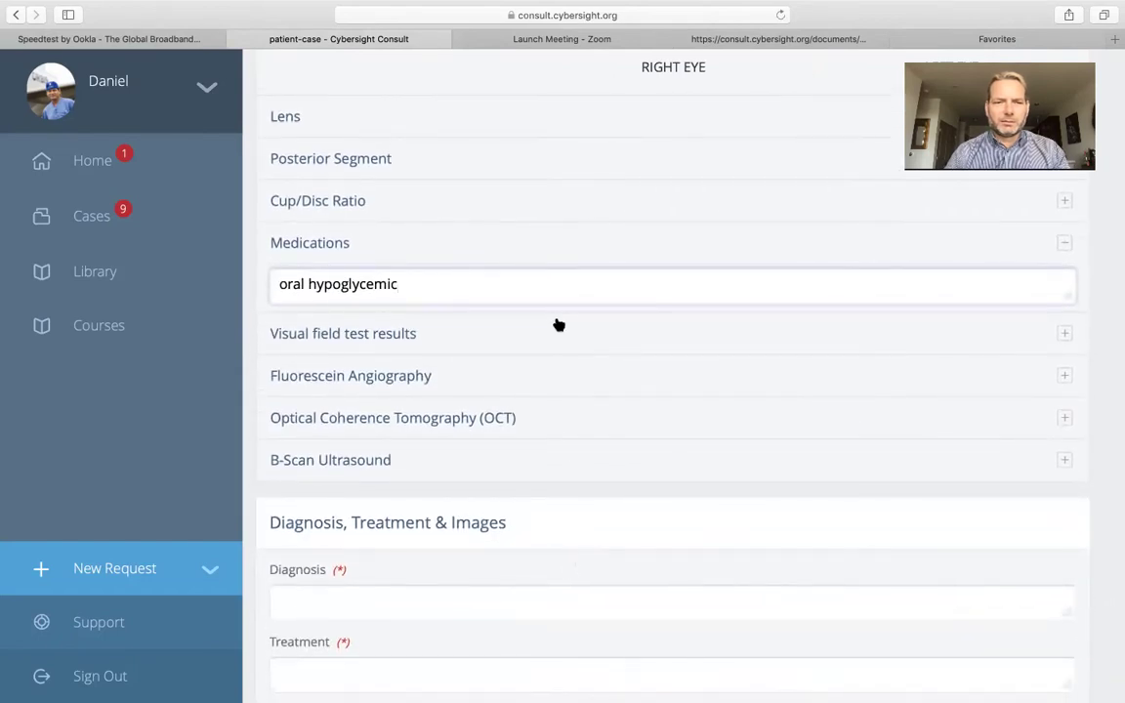
Set the cup/disc ratio to 0.5 for both eyes
click(447, 206)
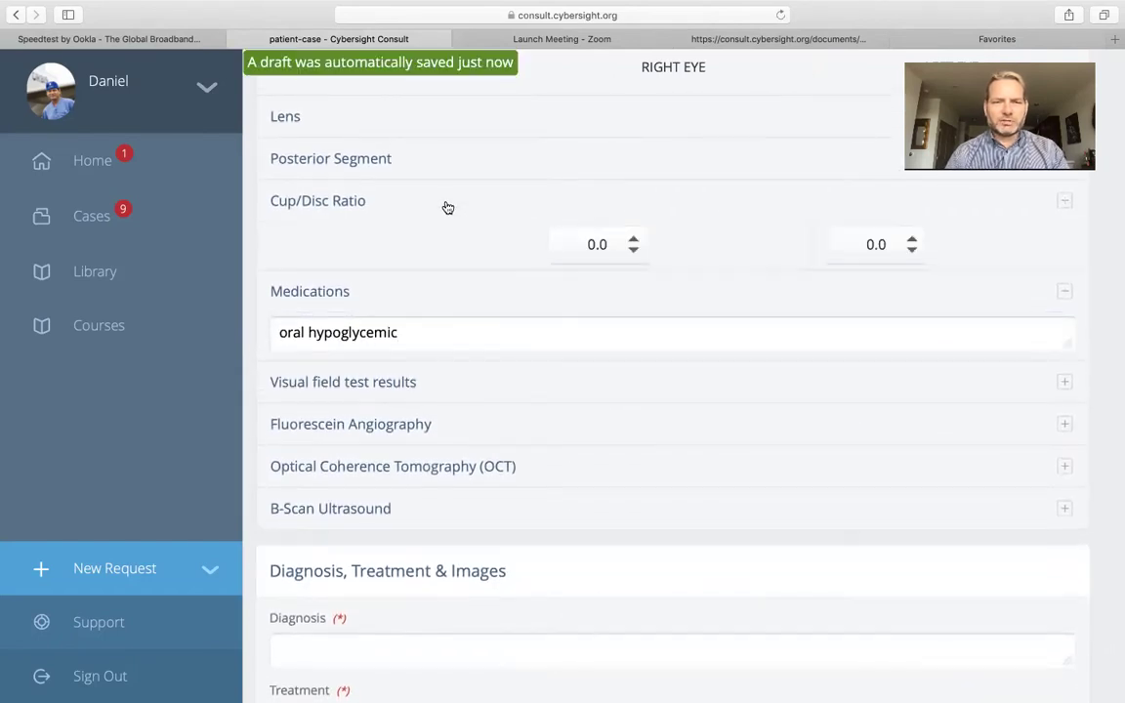
click(630, 245)
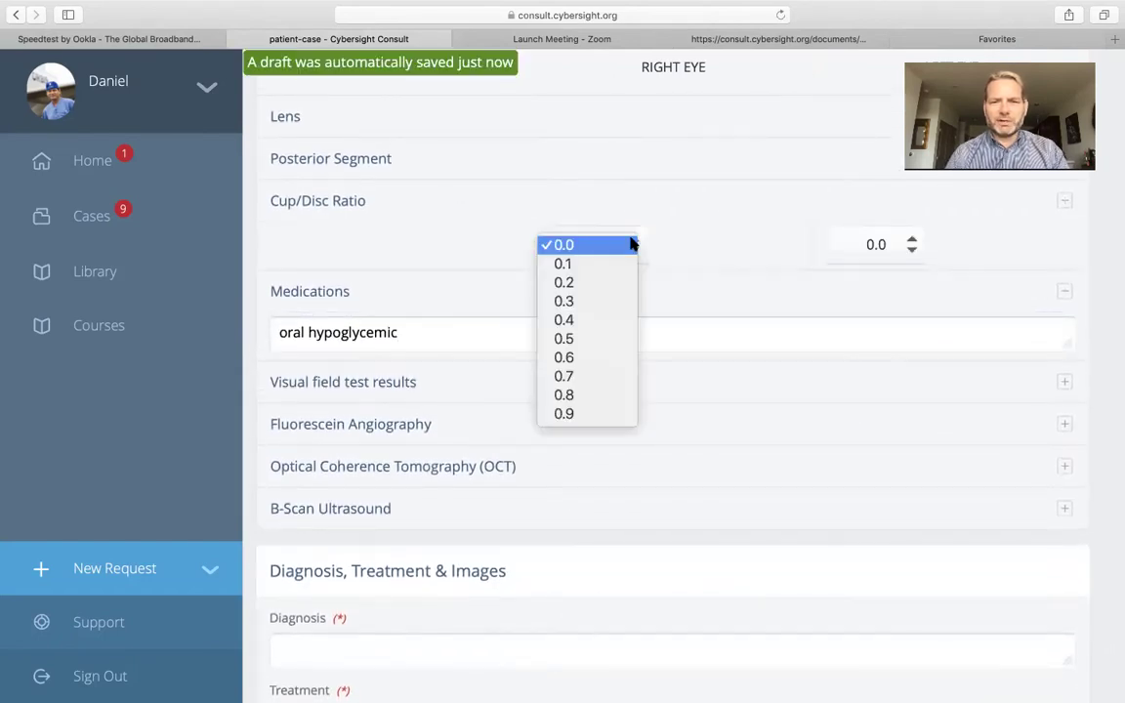
click(602, 338)
click(899, 243)
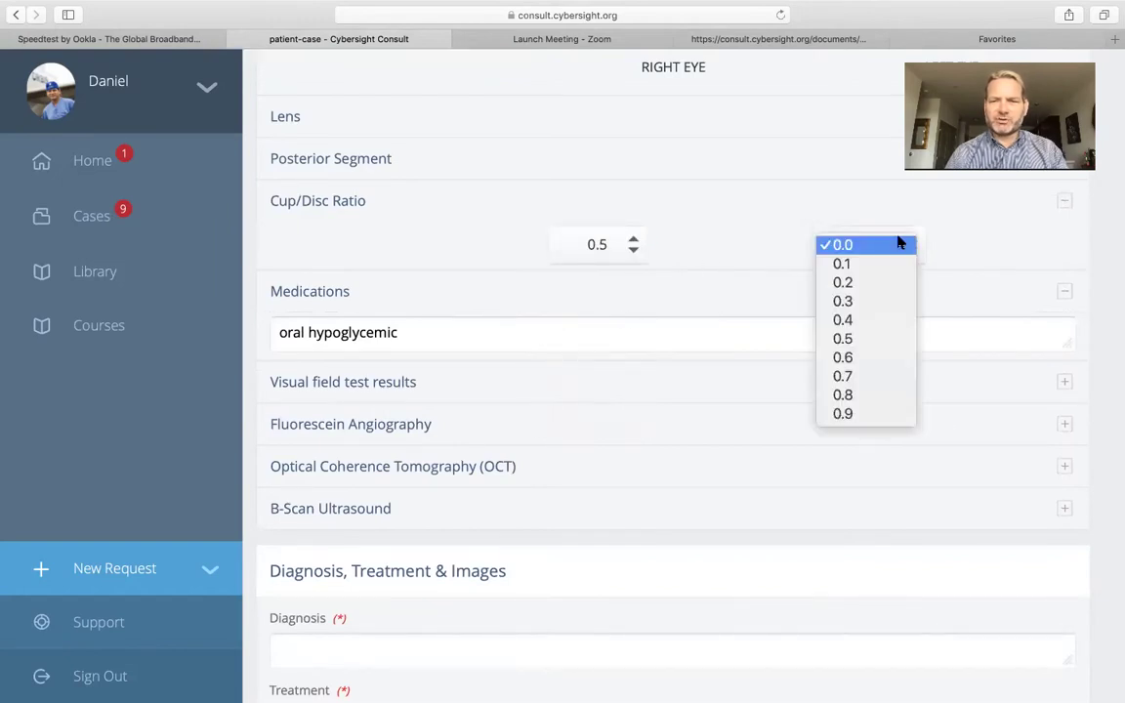
click(883, 337)
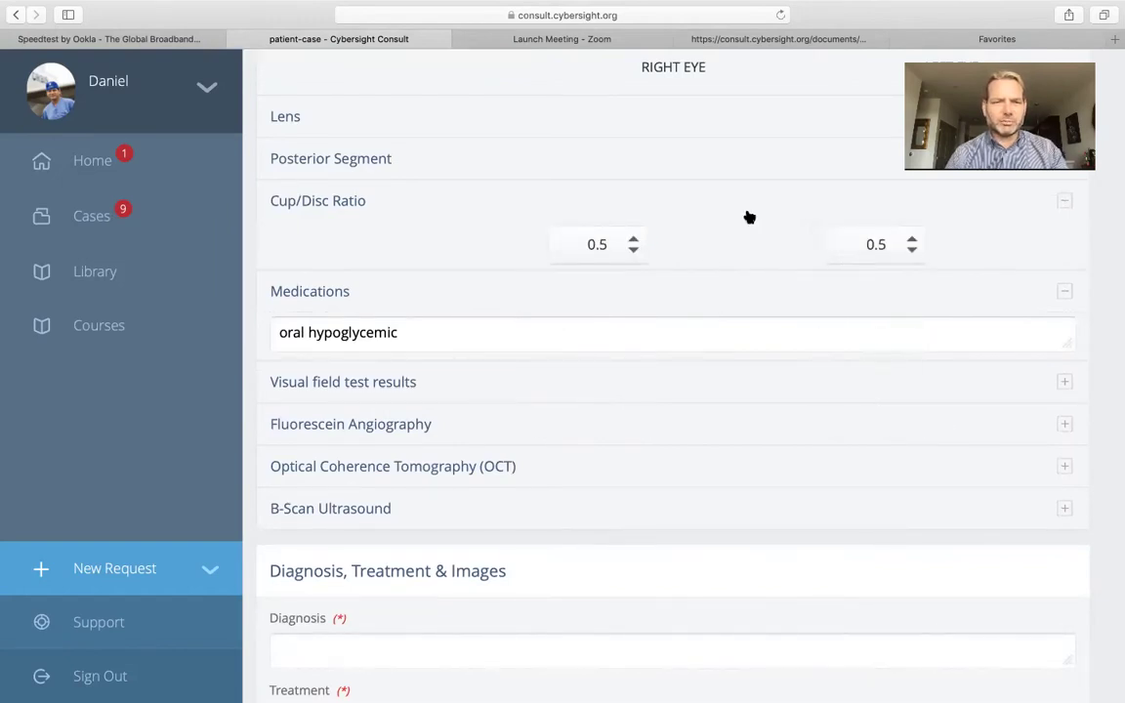
Mark both eyes' posterior segment Normal, noting right-eye 'cotton wool spots and increased cup to disc ratio'
click(690, 158)
scroll(674, 181, up, 2)
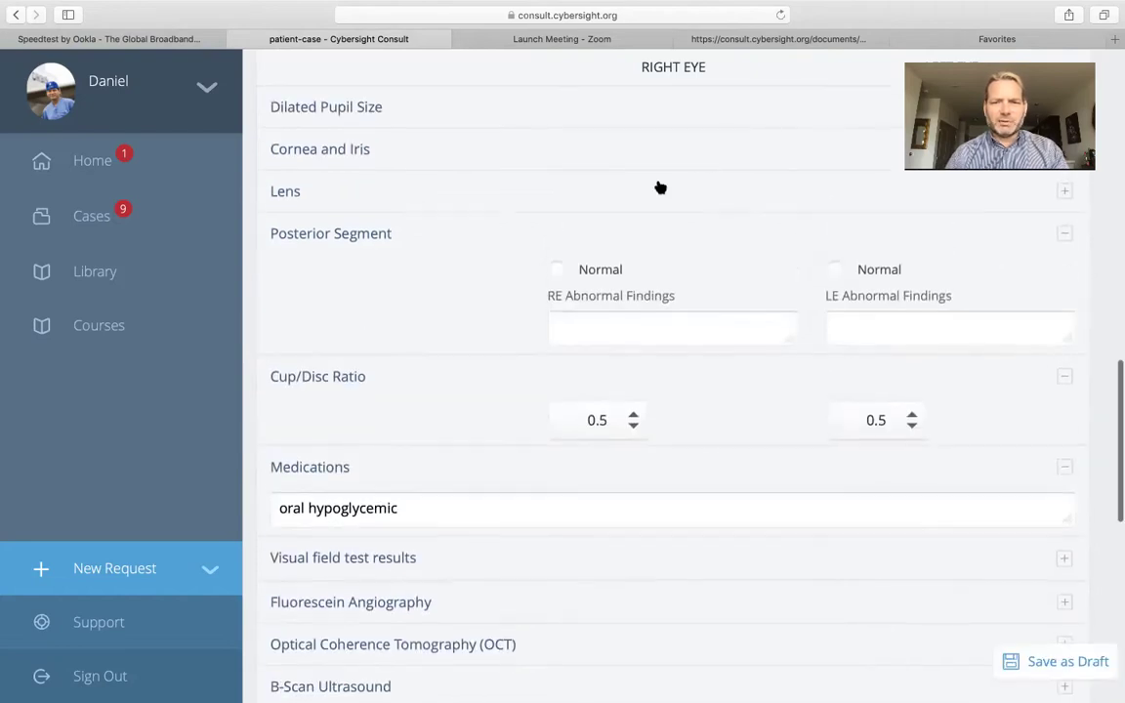
click(557, 269)
click(610, 327)
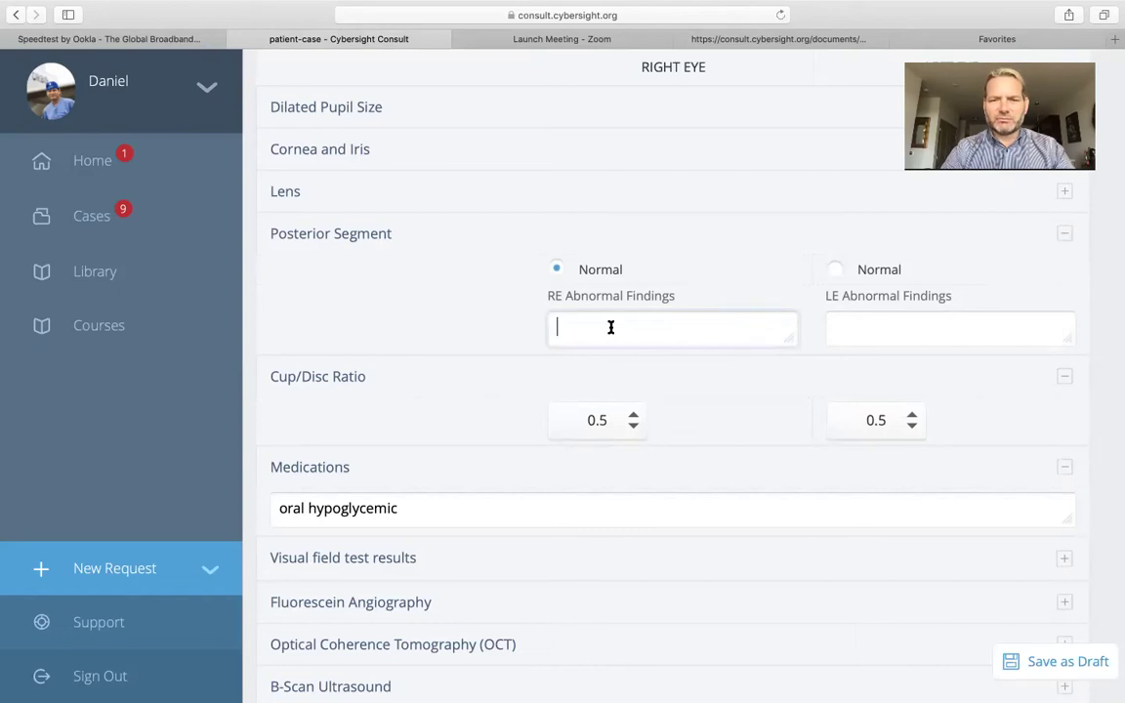
text(c)
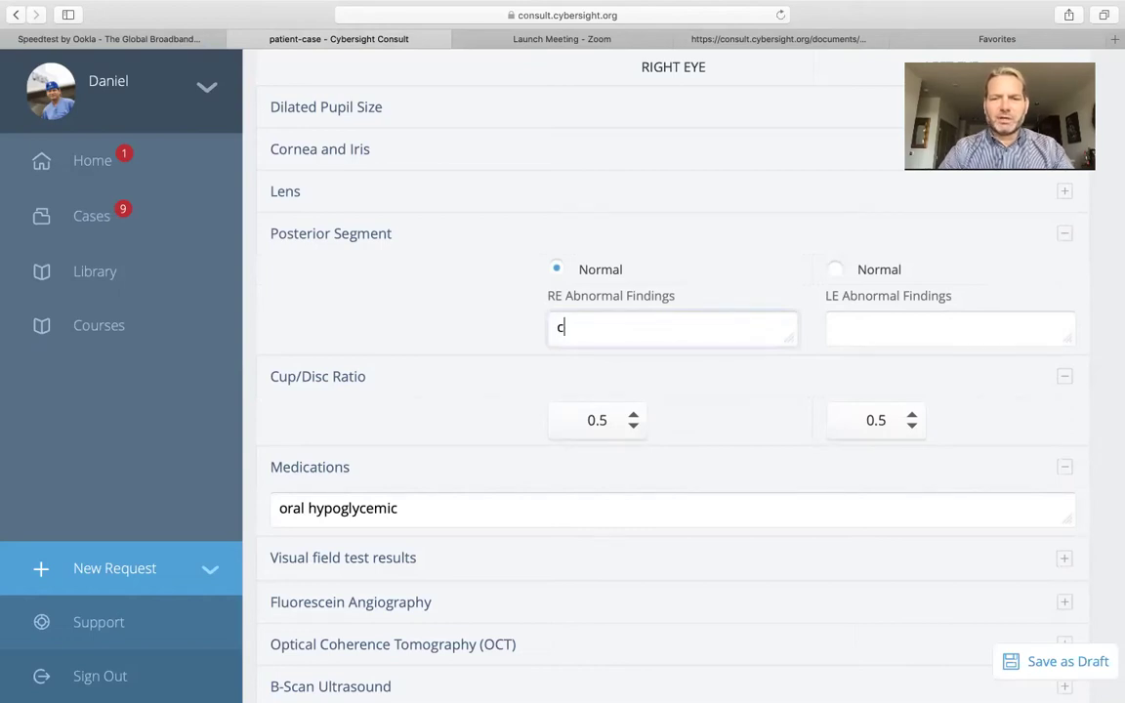
text(otton wool spots and increased cup)
key(BackSpace)
key(BackSpace)
text(up to disc rat)
key(BackSpace)
key(BackSpace)
text(atio)
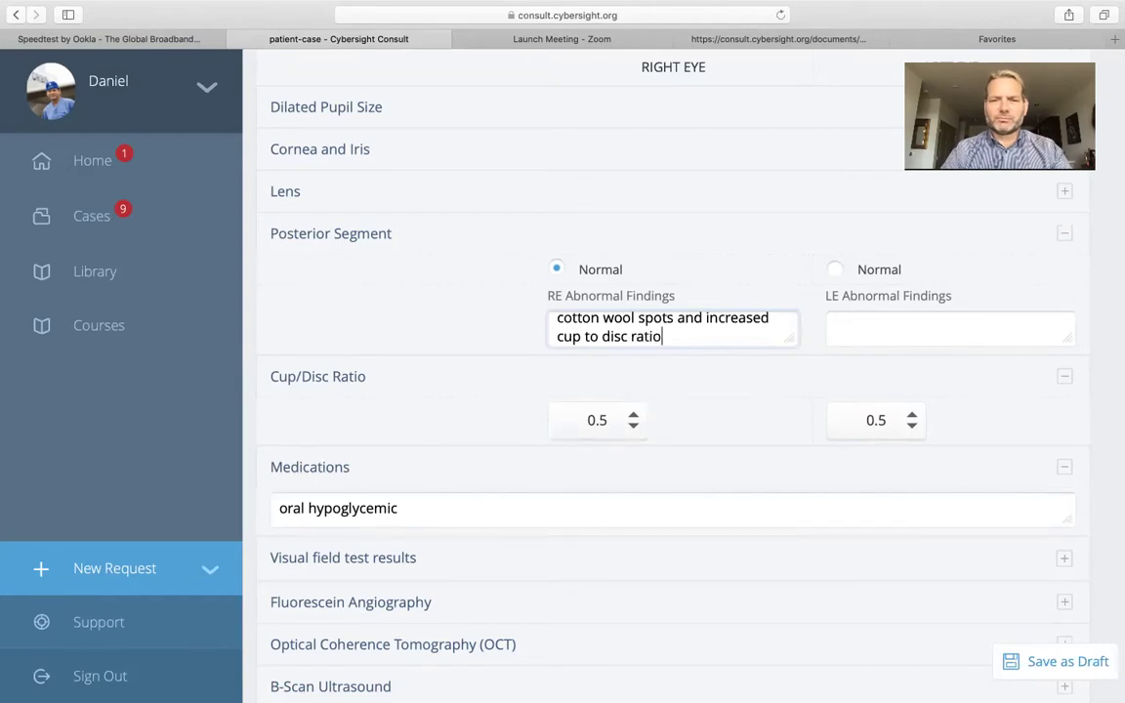
click(839, 280)
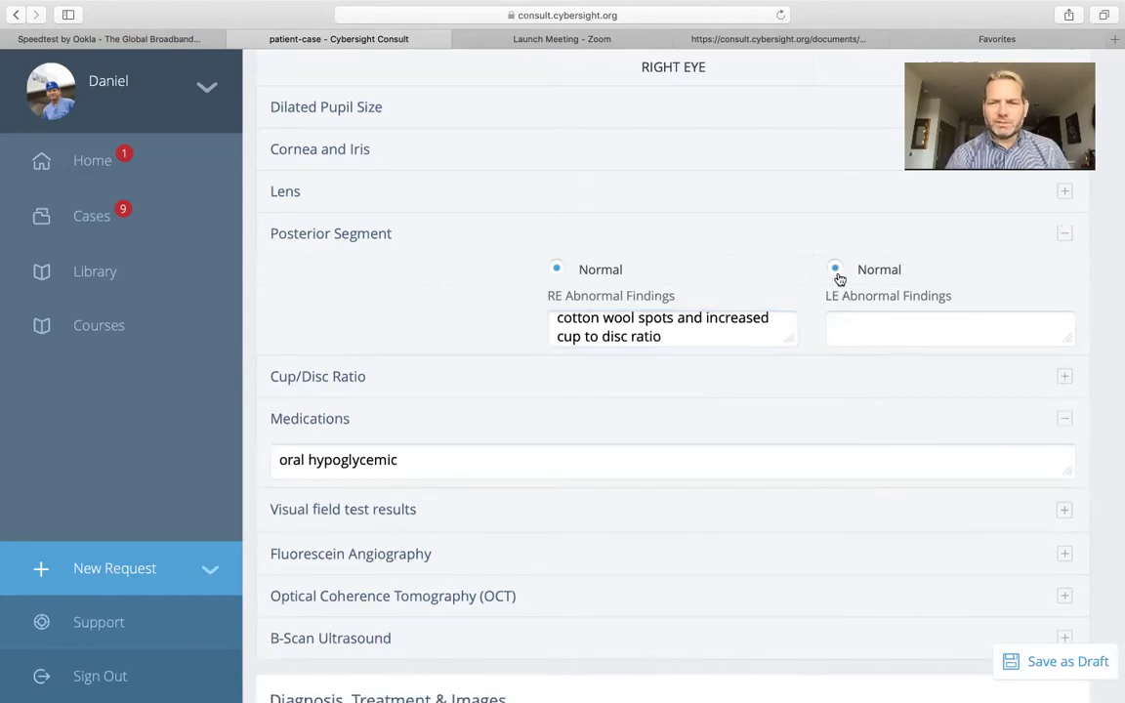
click(858, 321)
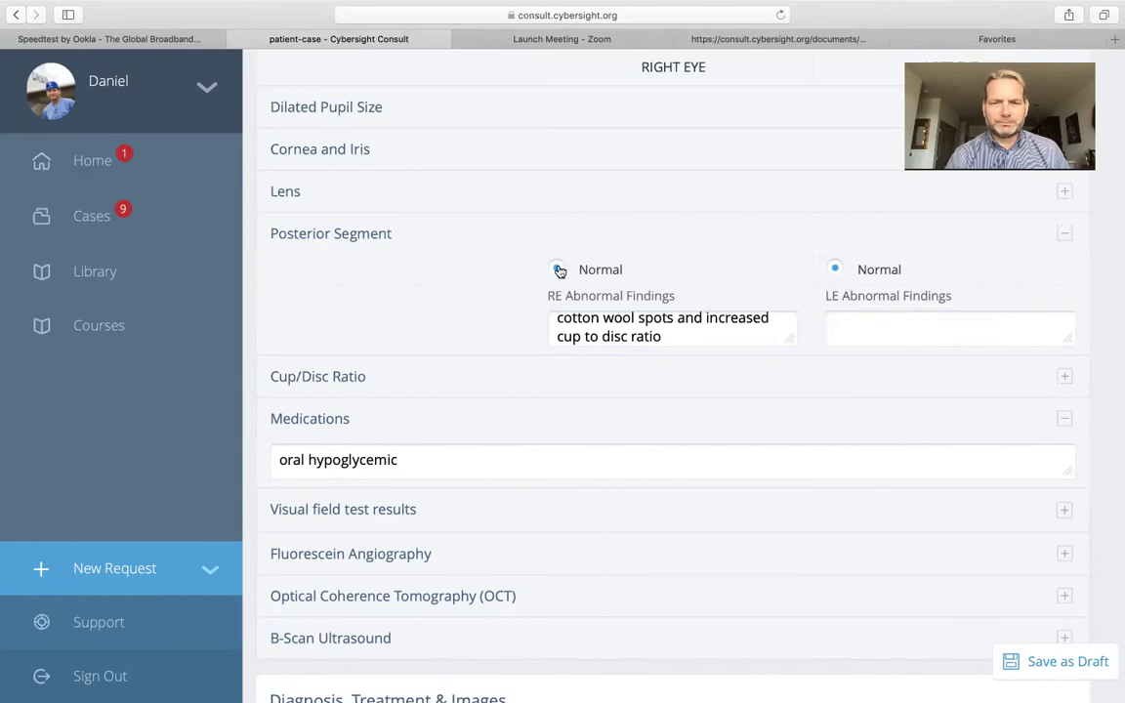
click(620, 419)
scroll(620, 420, down, 5)
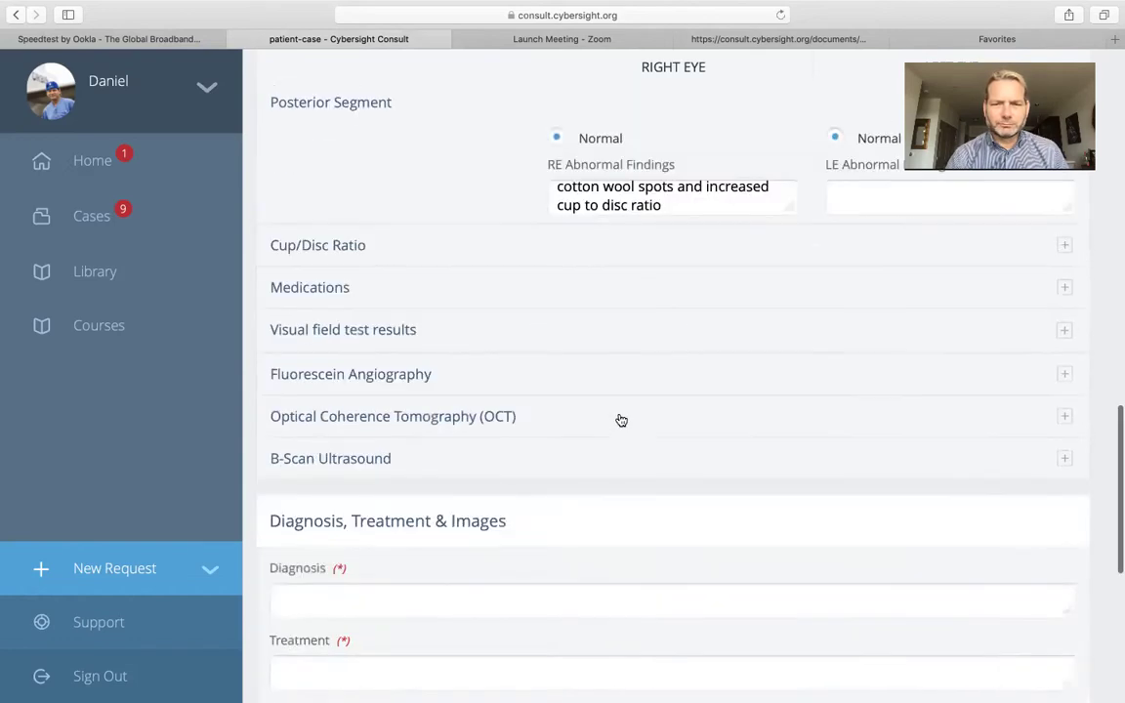
Enter diagnosis 'glaucoma suspect with cotton wool spots, NIDDM' and treatment 'none'
scroll(619, 419, down, 2)
click(572, 406)
text(glaucoma sups)
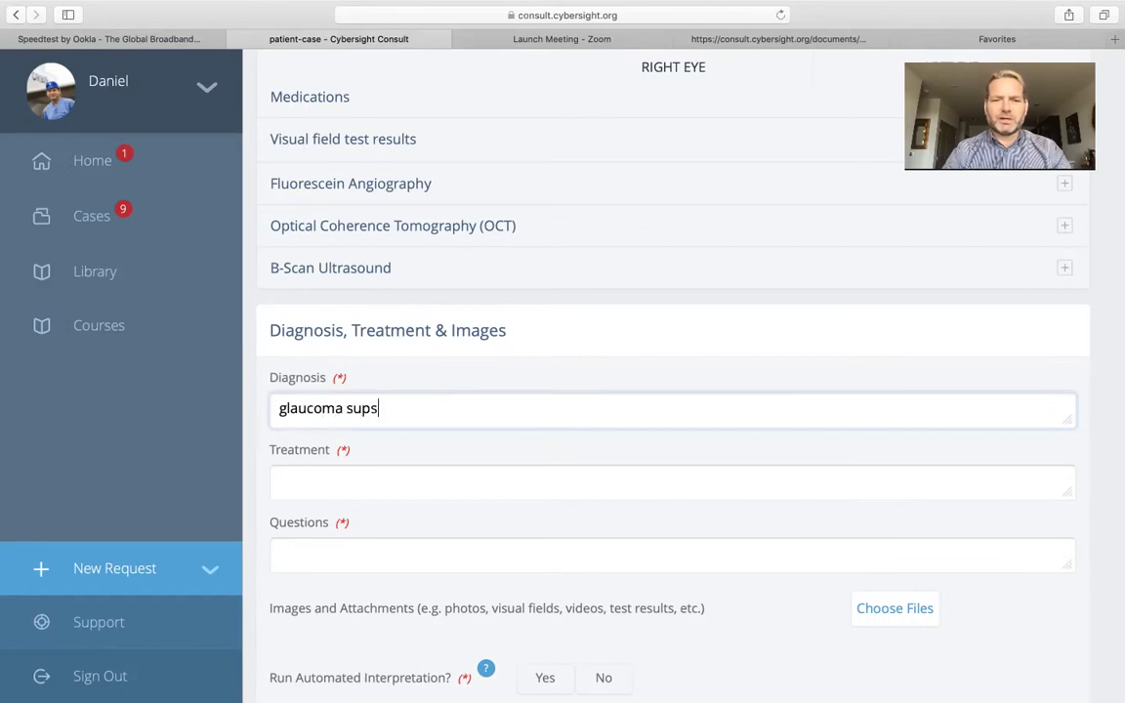
key(BackSpace)
key(BackSpace)
text(spec)
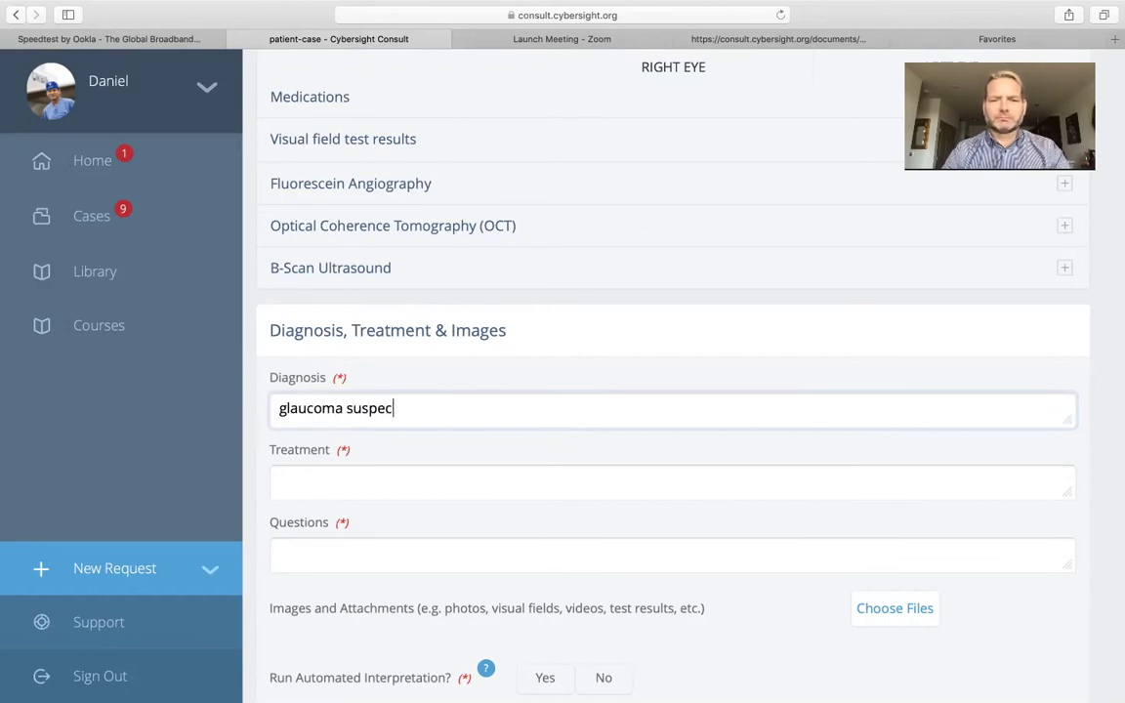
text(t with cot)
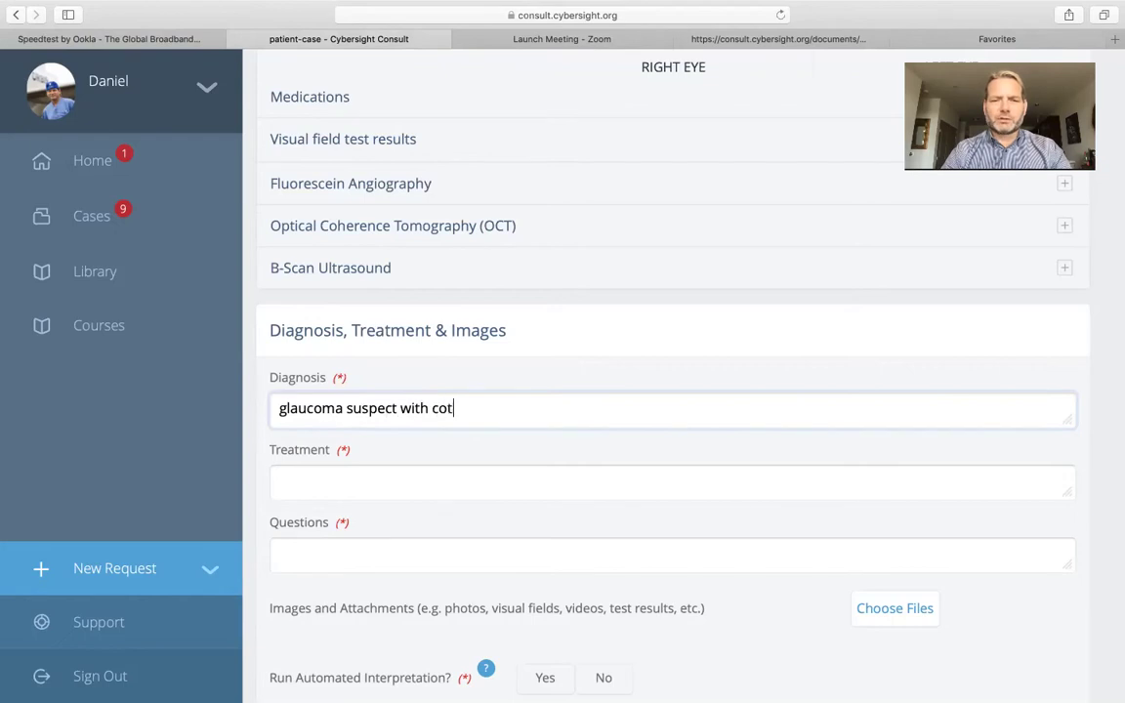
text(ton wool s)
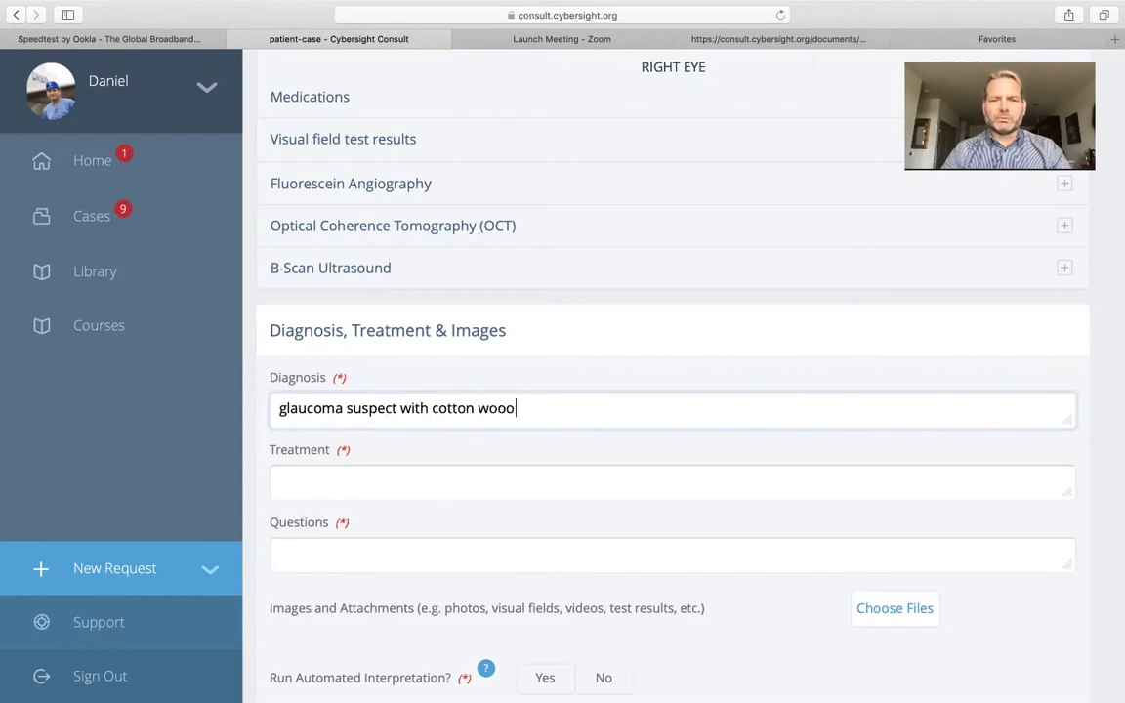
text(pots)
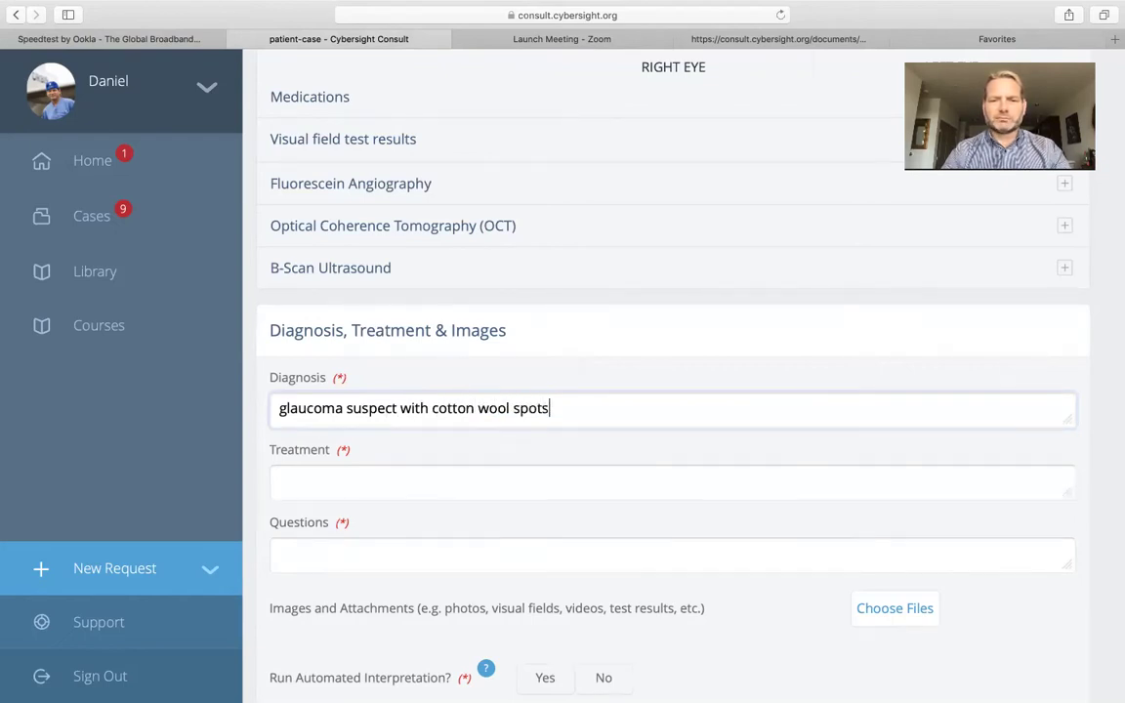
text(, NIDDM)
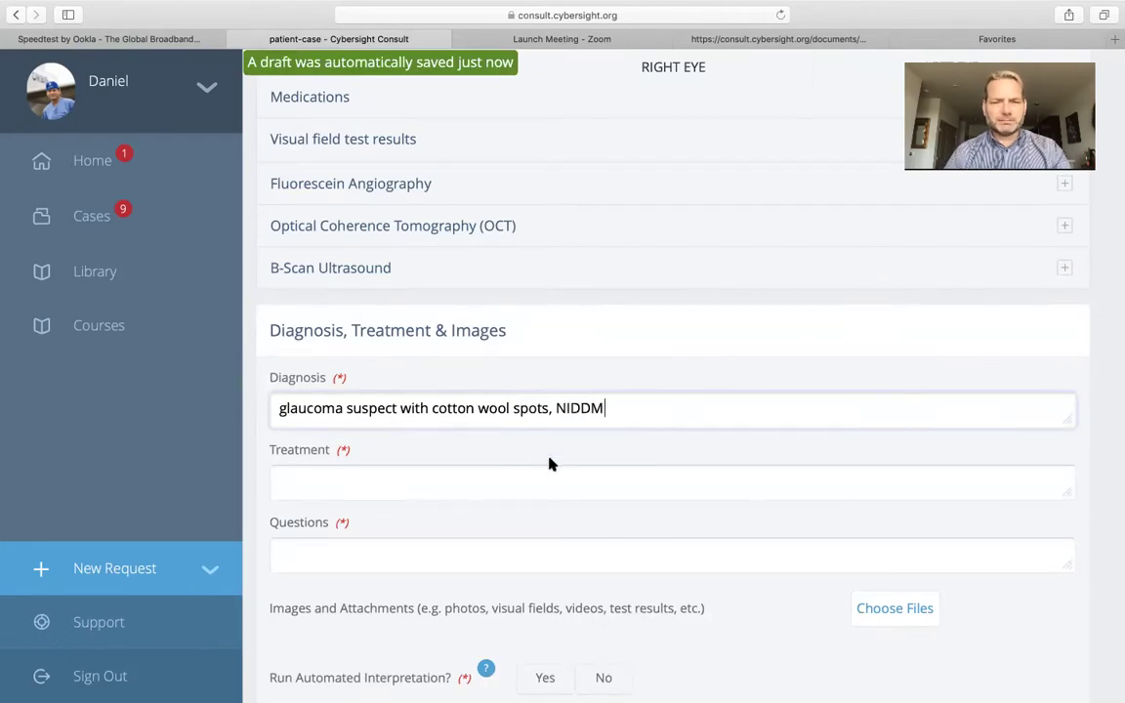
click(485, 492)
text(none)
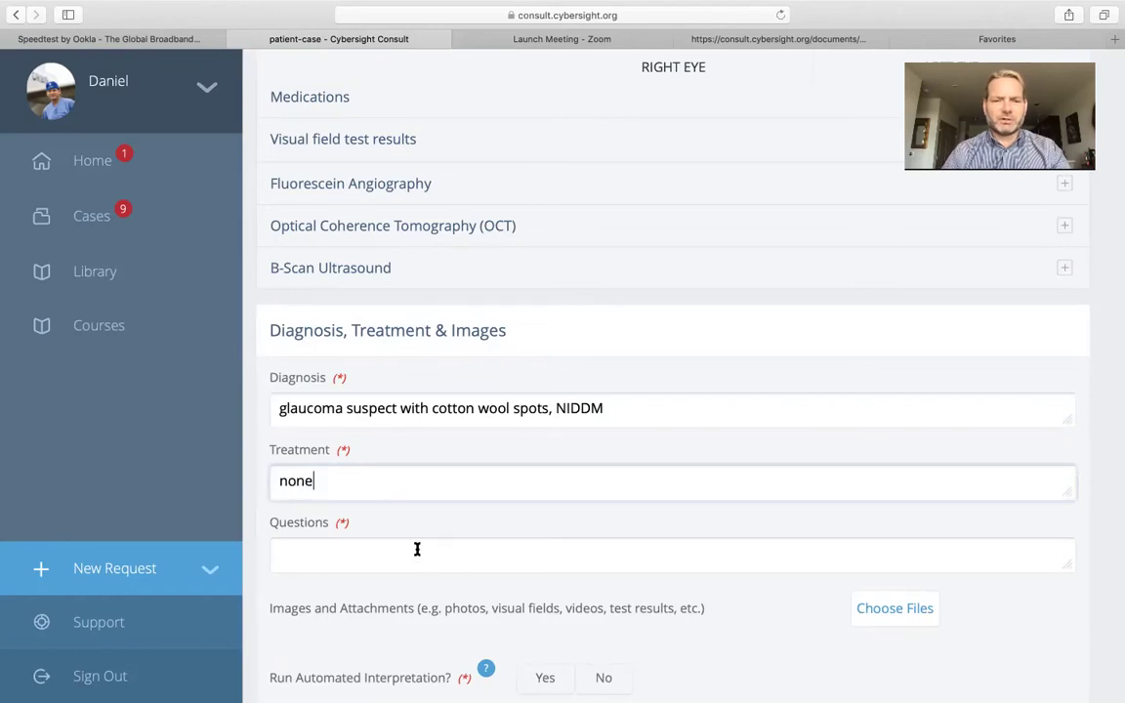
Ask 'does this patient have diabetic retinopathy, Candidate for laser or Avastin?'
click(417, 548)
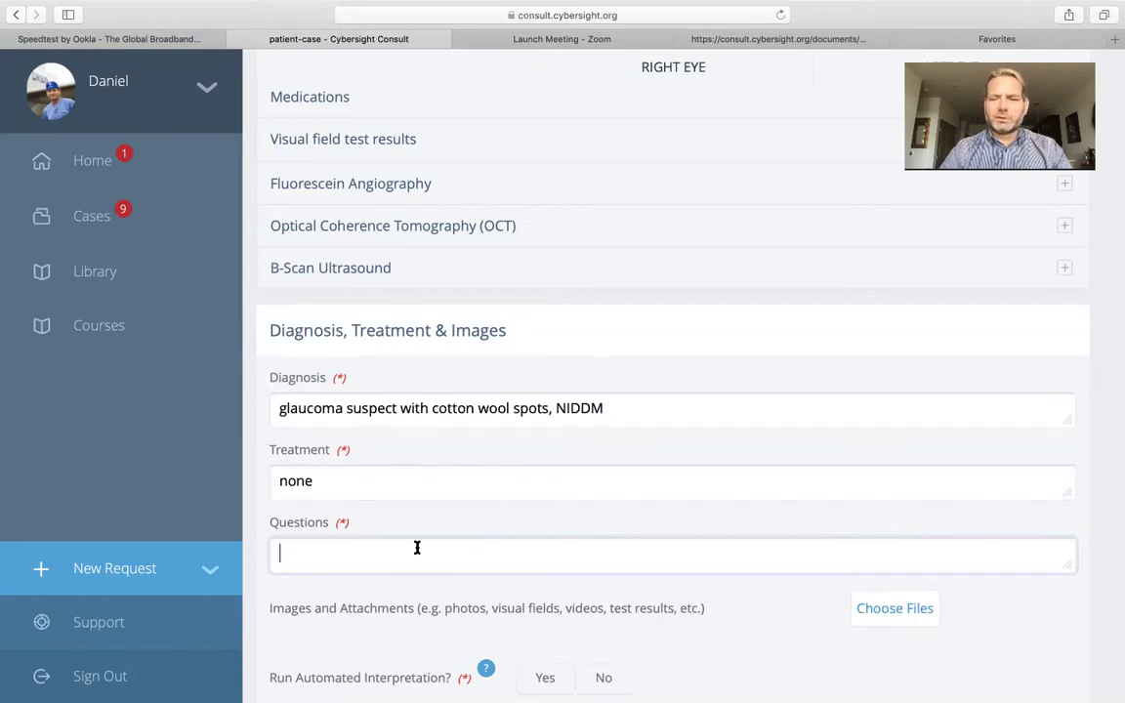
text(does thei)
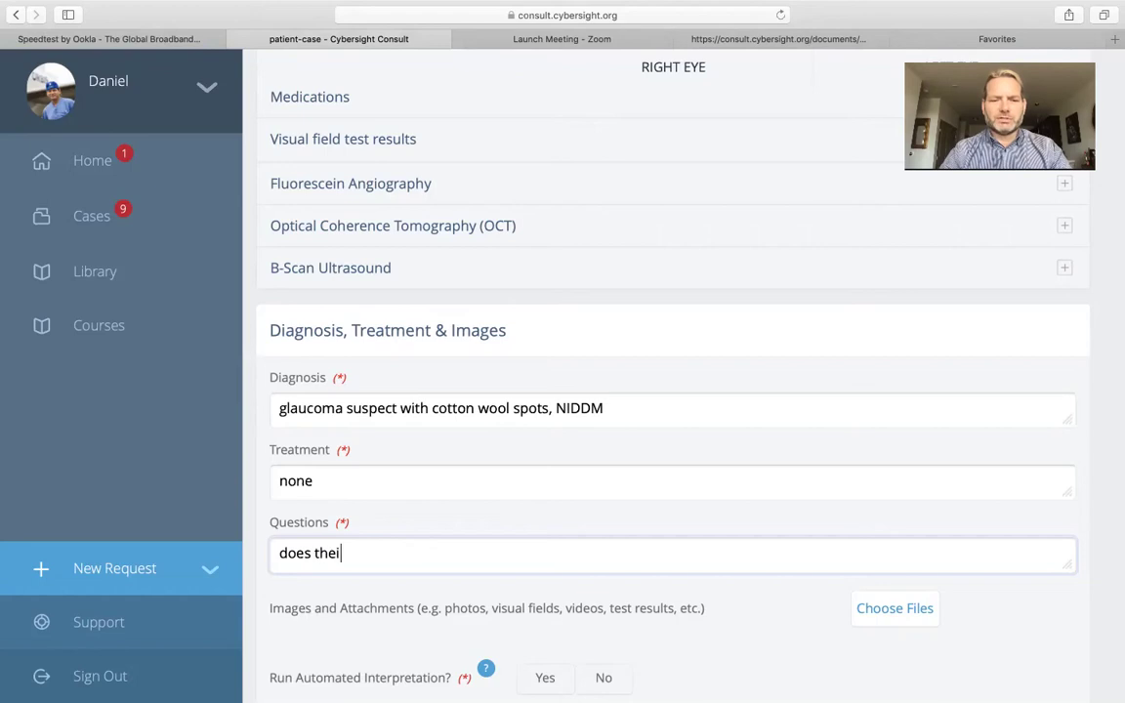
key(BackSpace)
key(BackSpace)
text(is patient have dis)
key(BackSpace)
text(abetic )
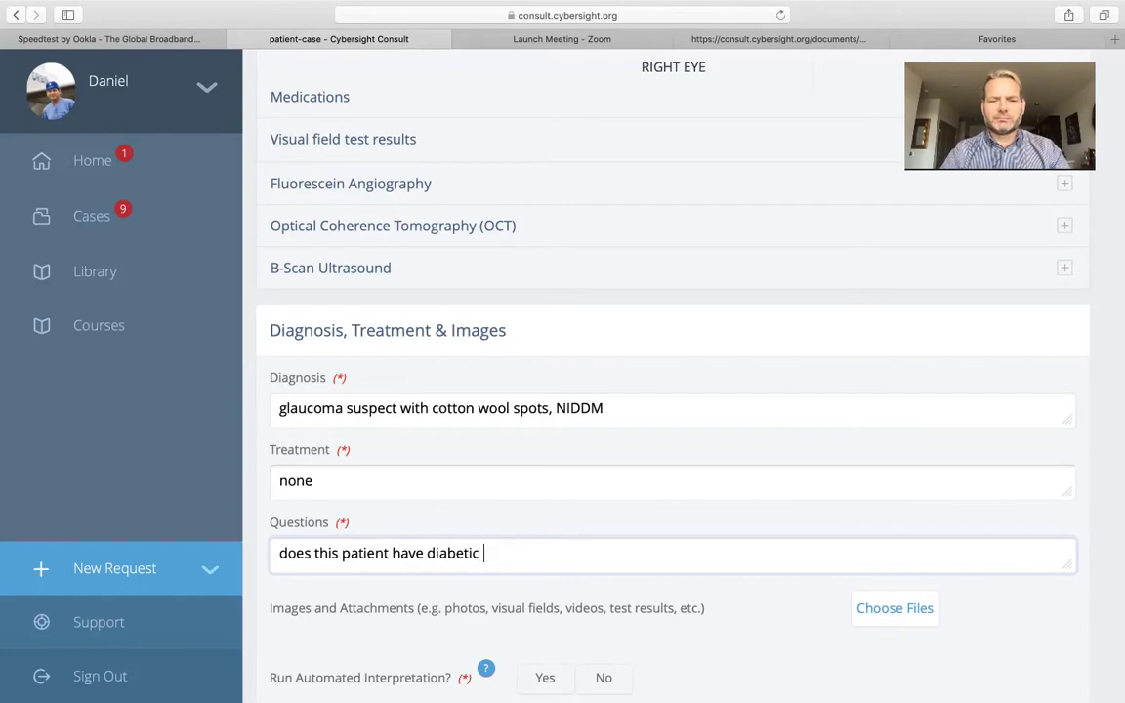
text(retio)
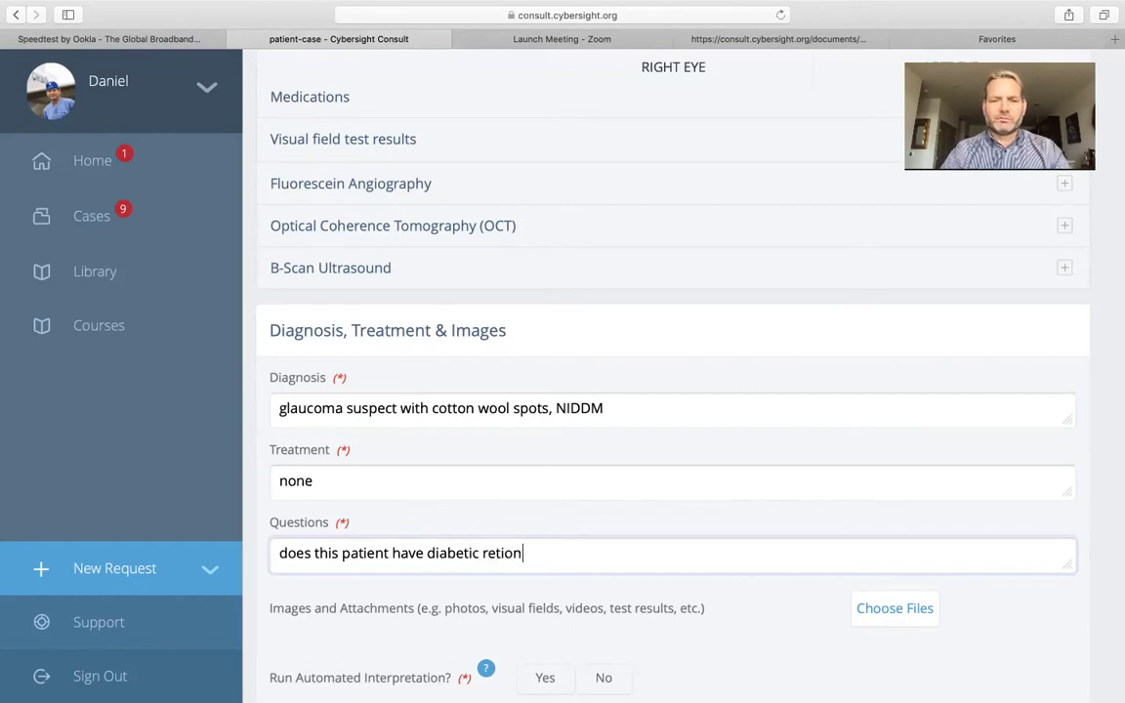
key(BackSpace)
text(nopathy )
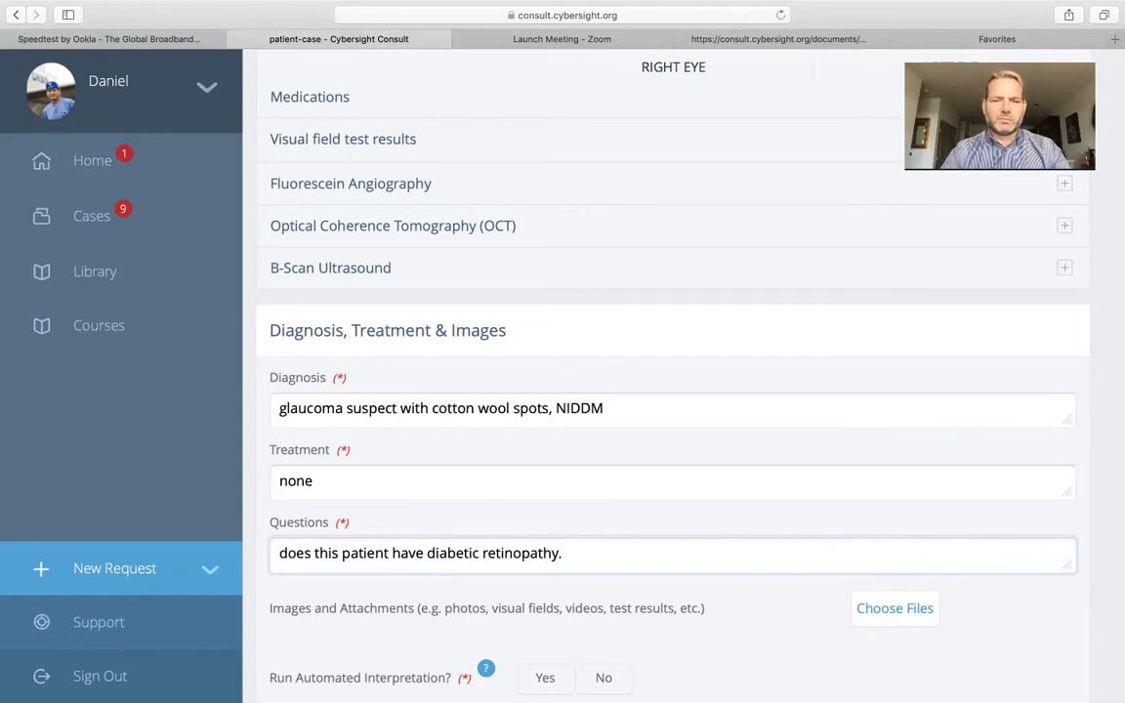
text( Candia)
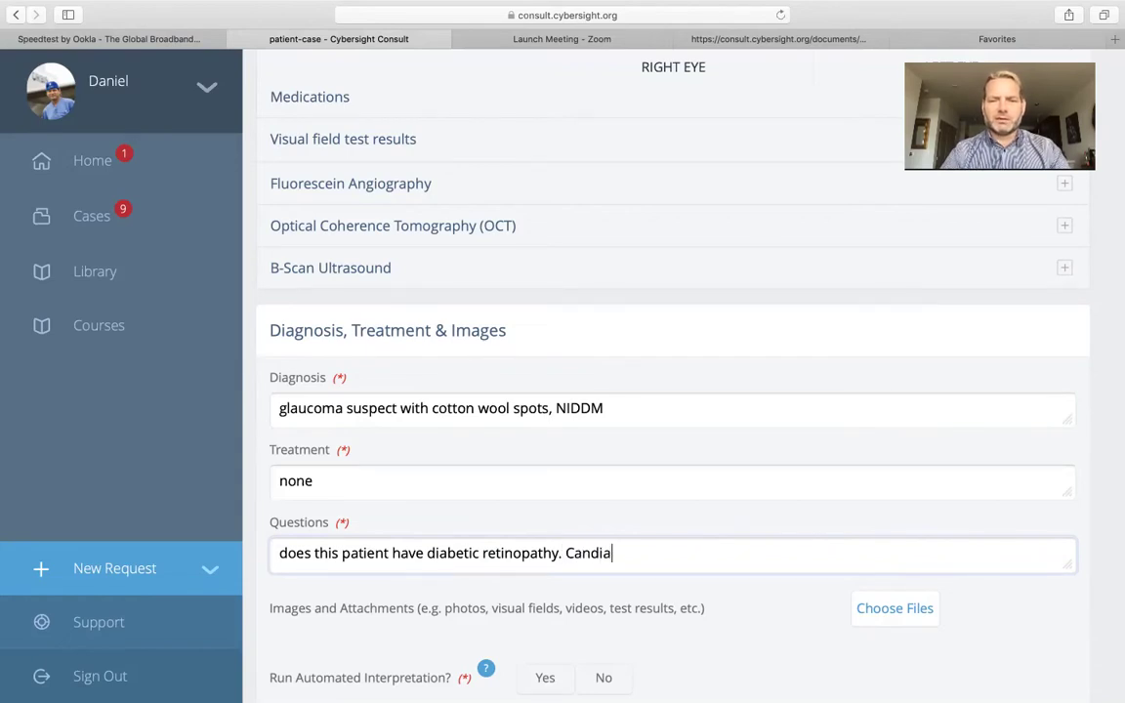
key(BackSpace)
text(date for)
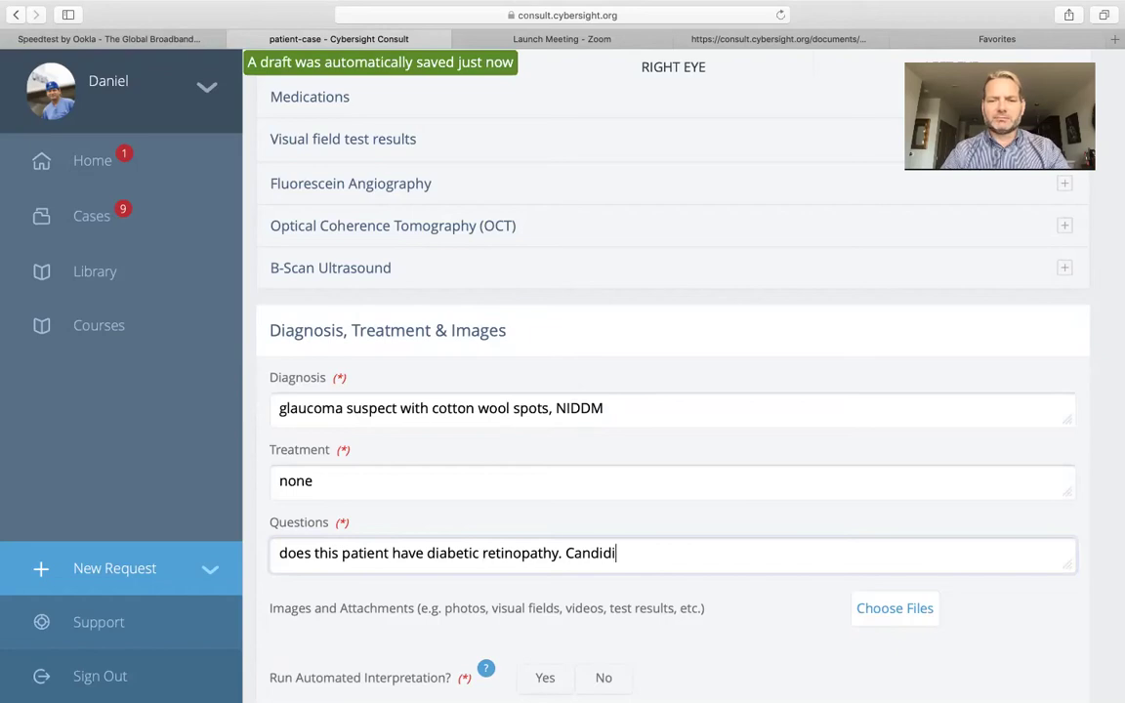
text( las)
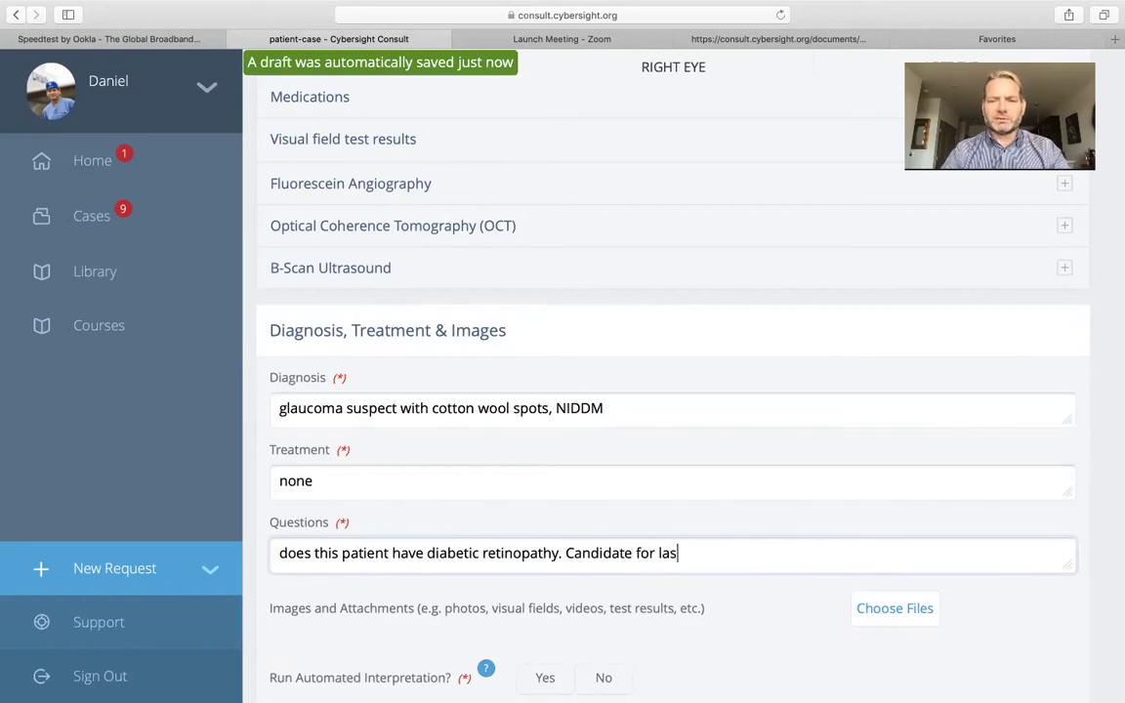
text(er or Ava)
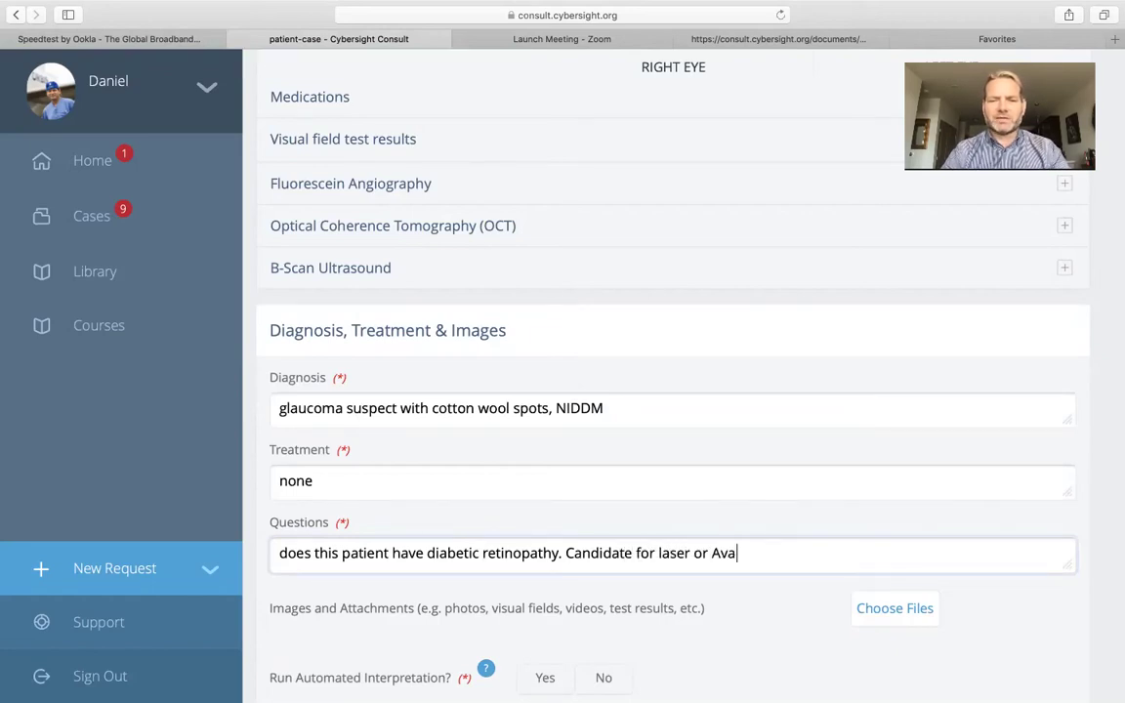
text(stin?)
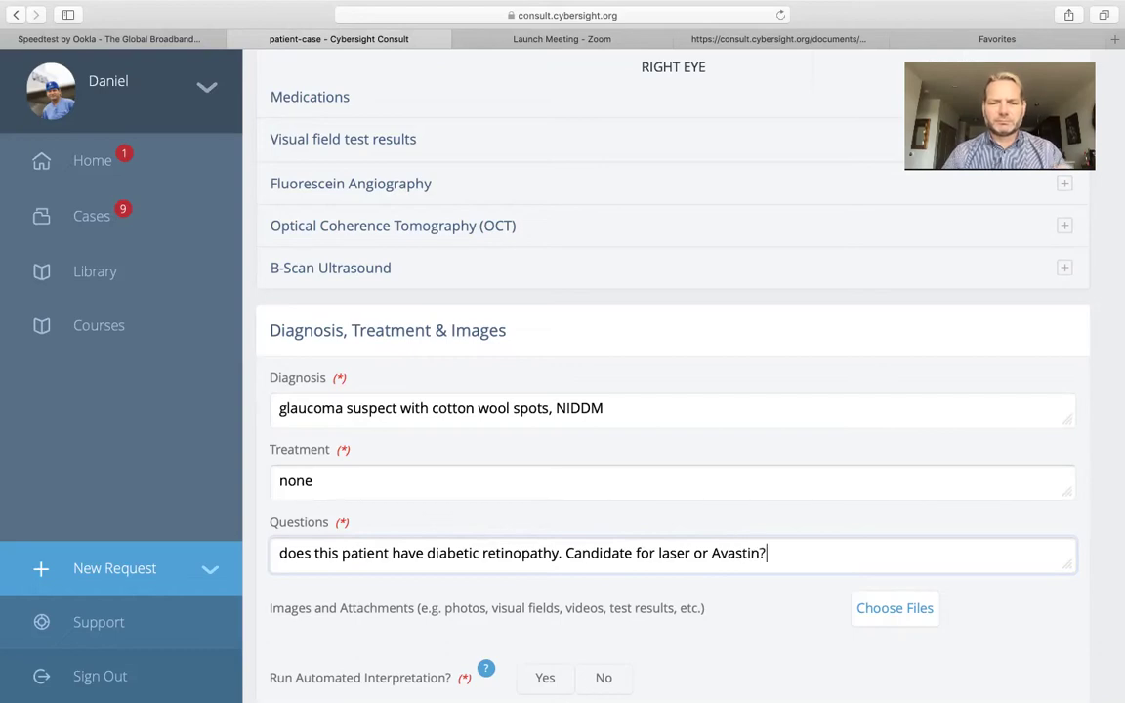
scroll(568, 610, down, 4)
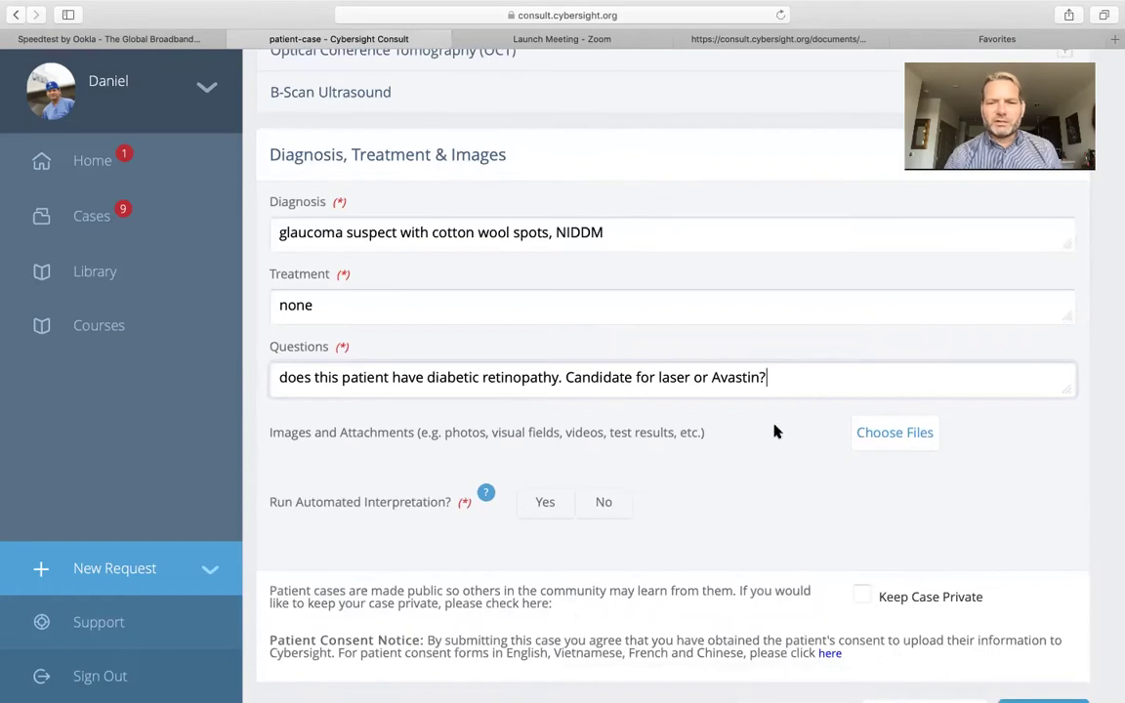
Upload two fundus images from Downloads, including CFP NPDR ver 1a002.jpg, as case attachments
click(888, 432)
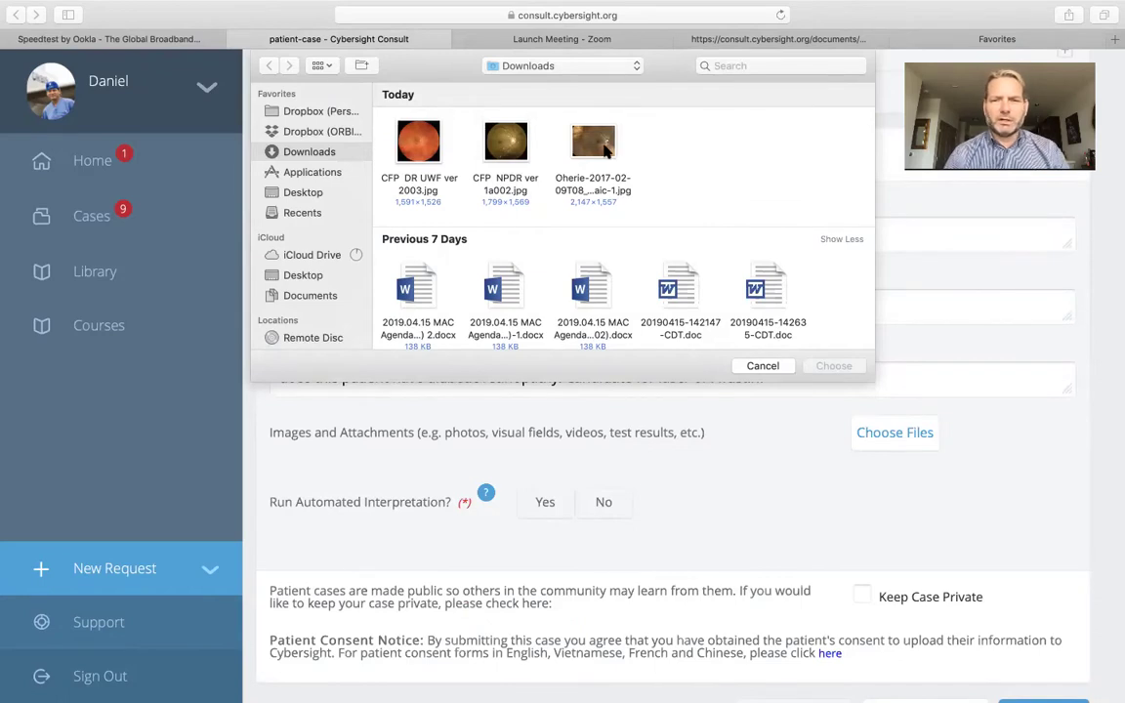
click(540, 137)
super+click(505, 142)
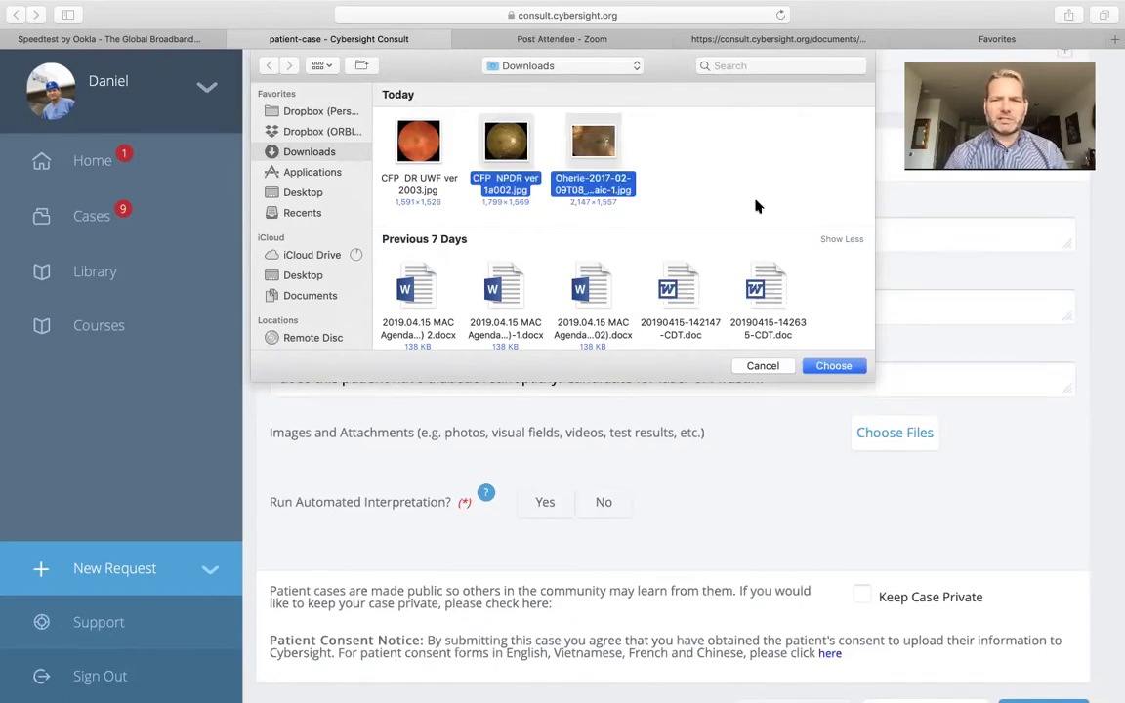
click(835, 365)
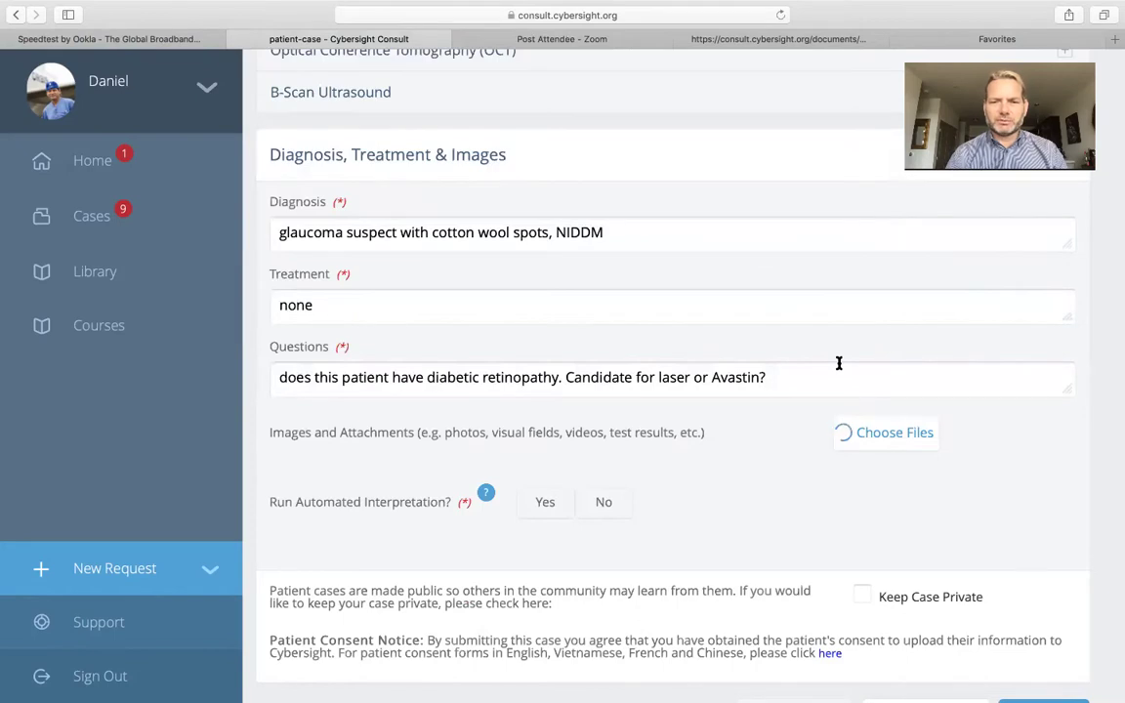
scroll(839, 363, down, 3)
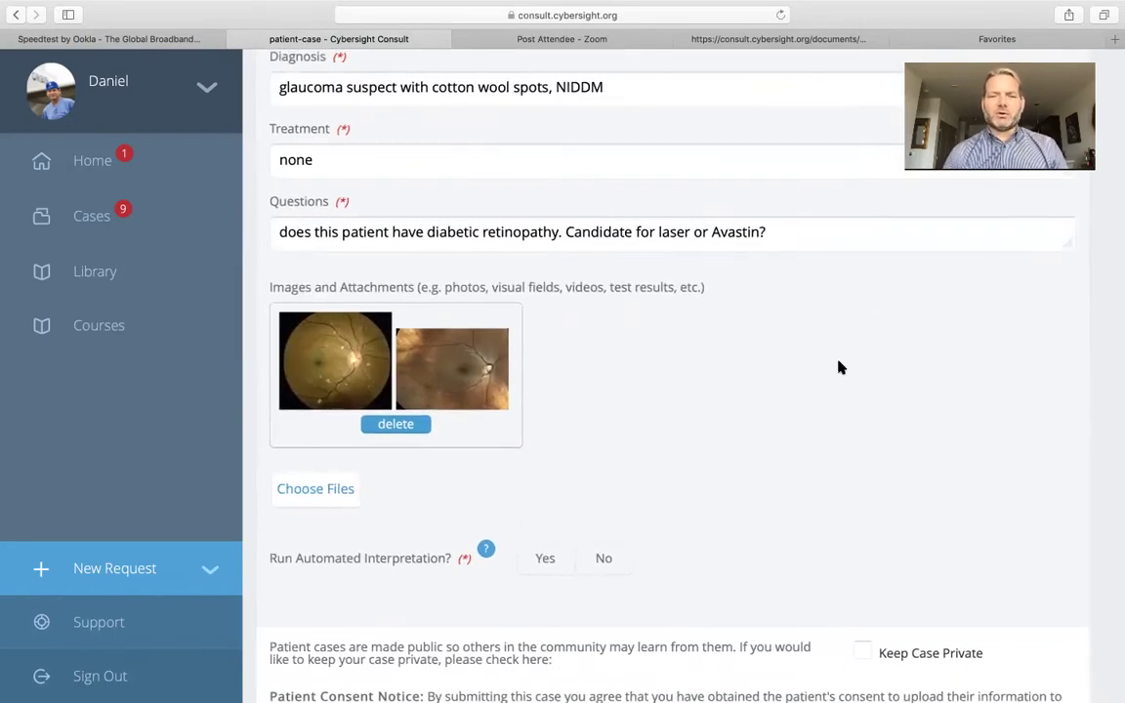
scroll(839, 367, down, 1)
scroll(839, 367, down, 1)
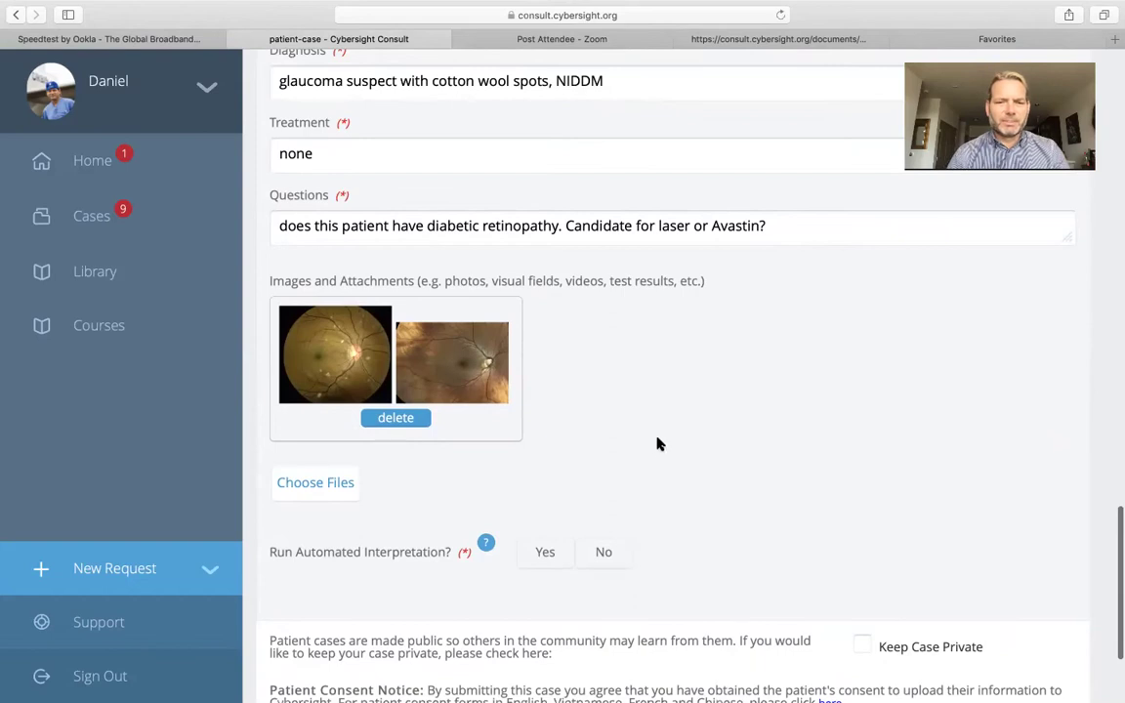
scroll(648, 447, down, 5)
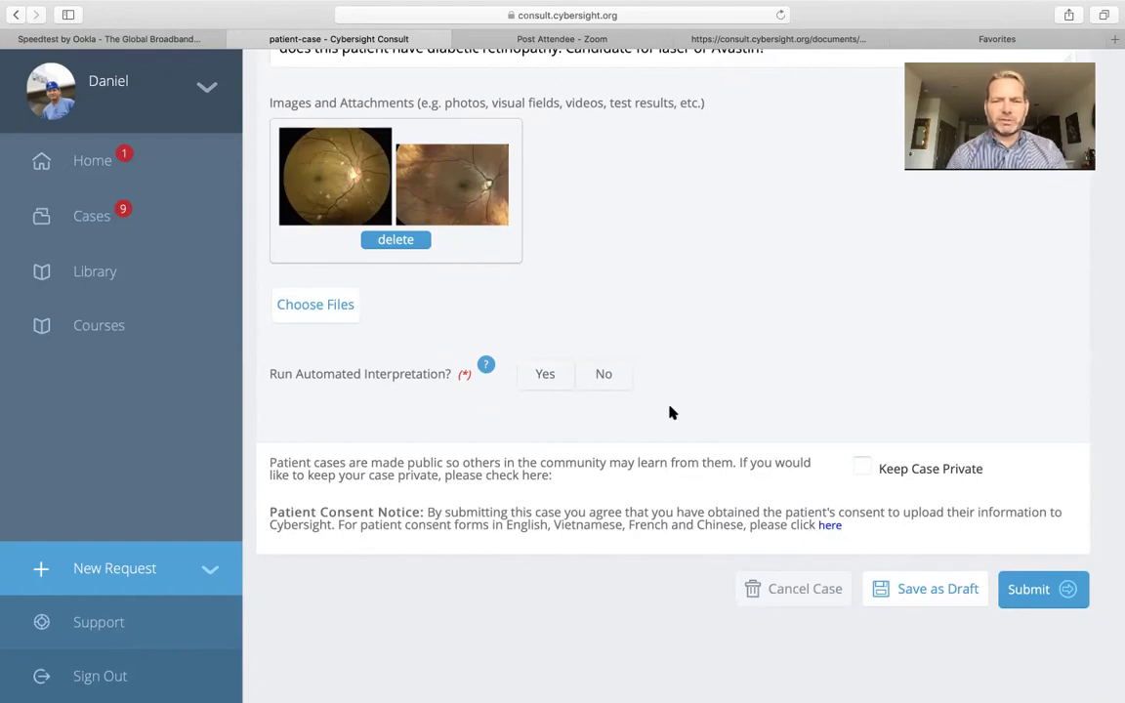
Set Run Automated Interpretation to Yes and load both fundus JPGs, including CFP NPDR ver 1a002.jpg
click(543, 374)
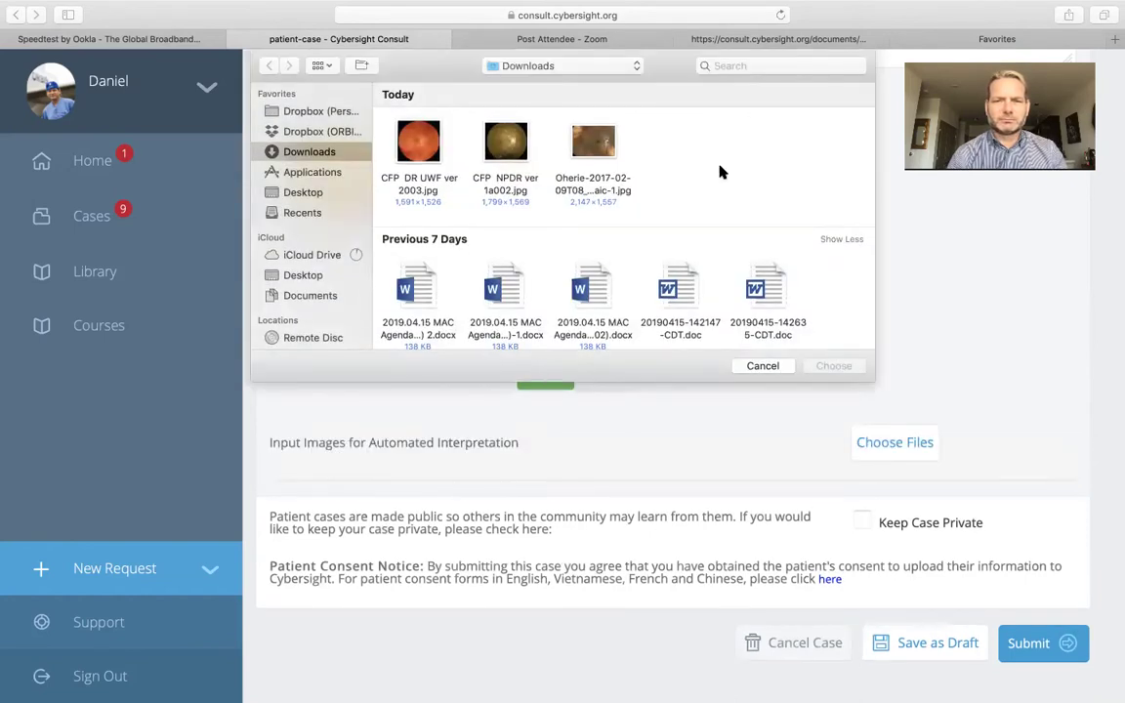
click(505, 145)
shift+click(589, 146)
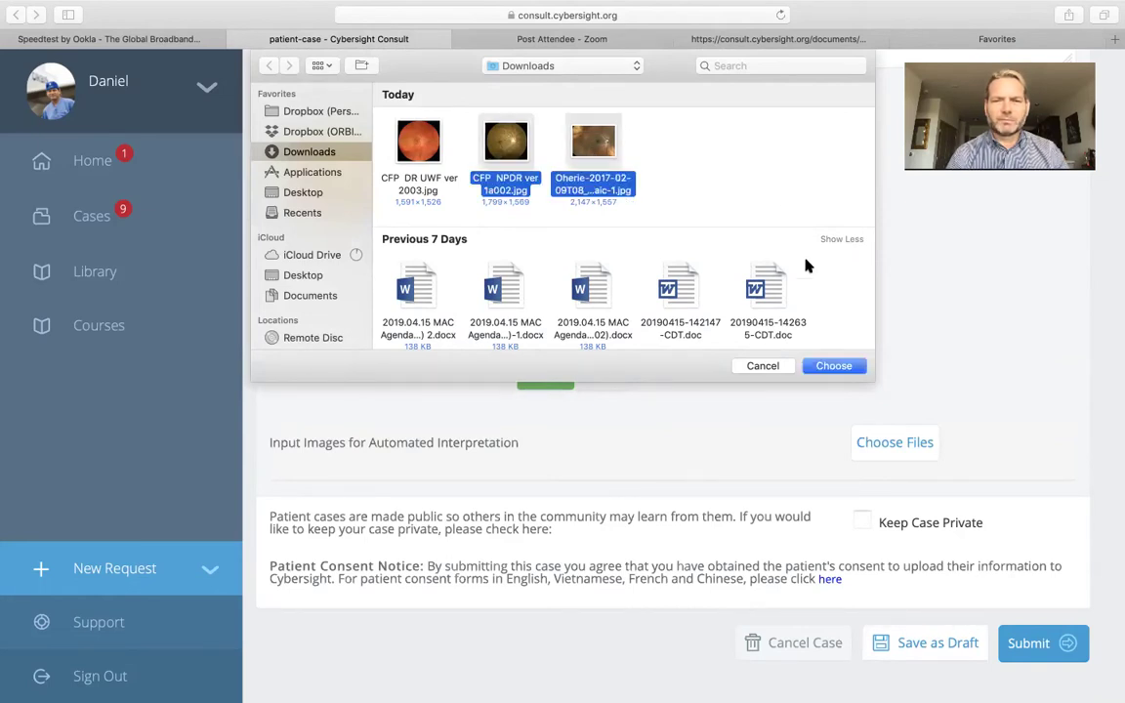
click(834, 366)
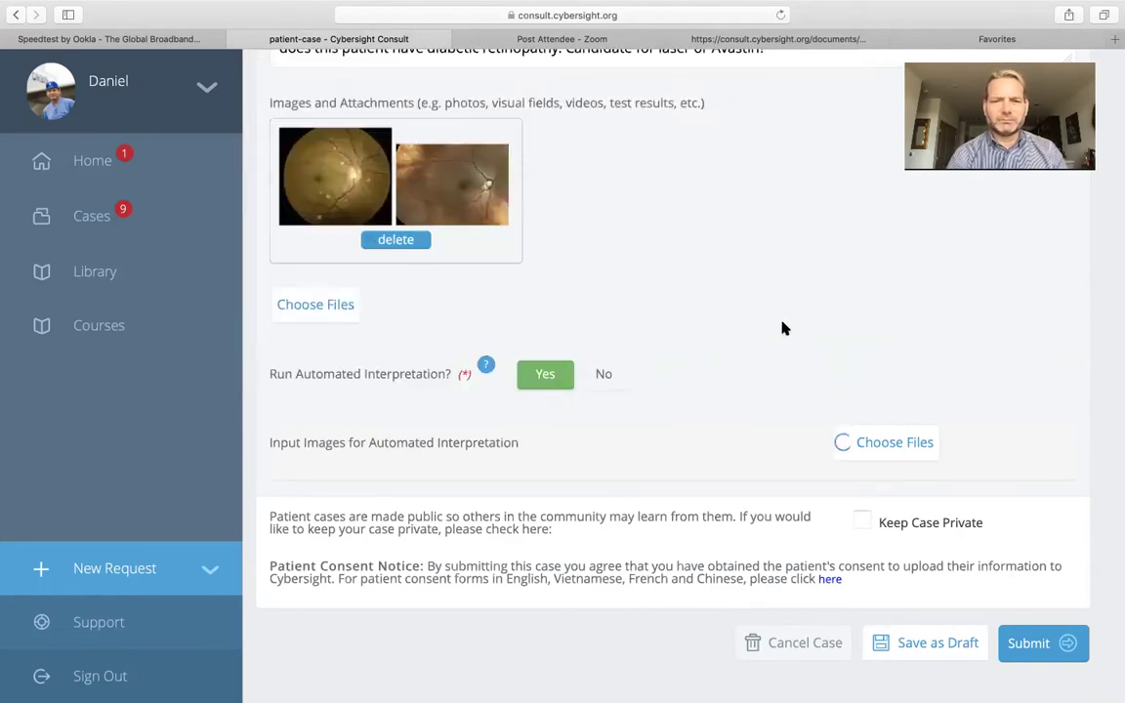
scroll(783, 327, up, 3)
scroll(801, 371, down, 1)
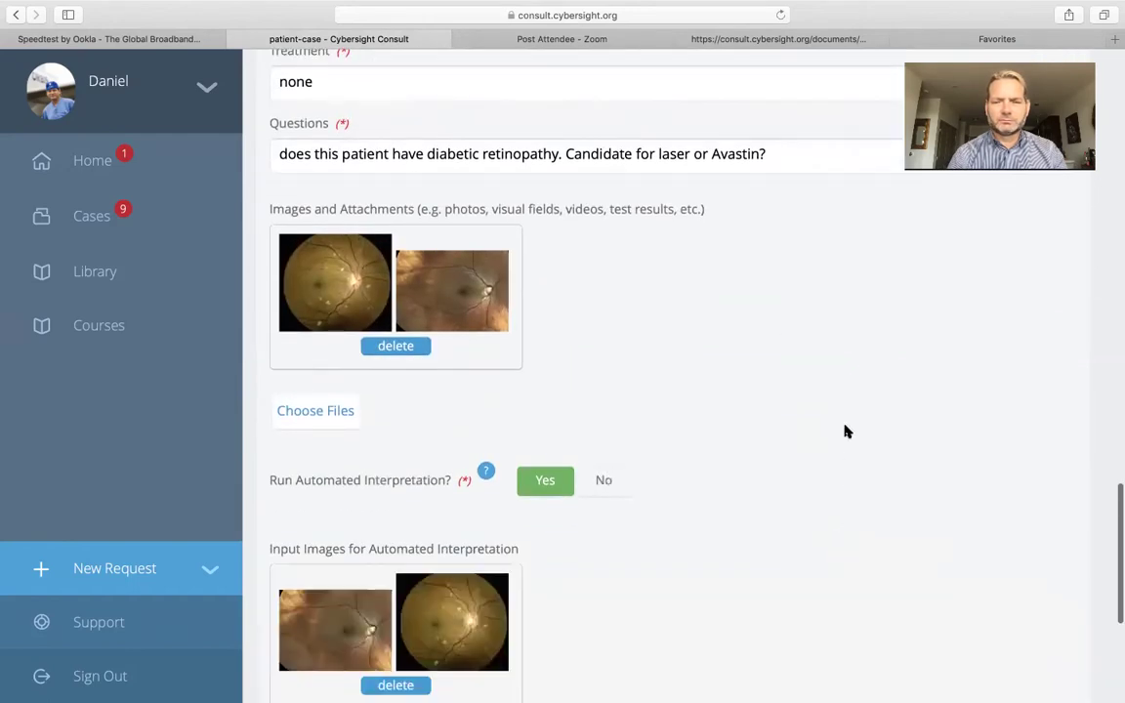
scroll(841, 424, down, 1)
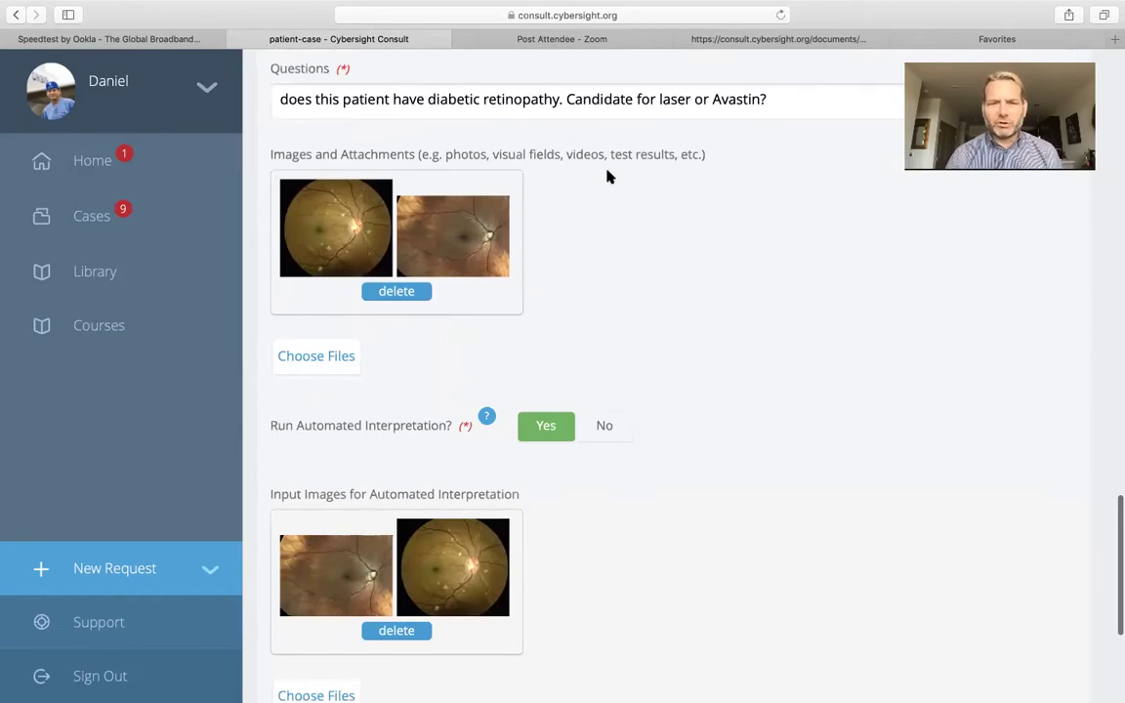
scroll(602, 178, up, 1)
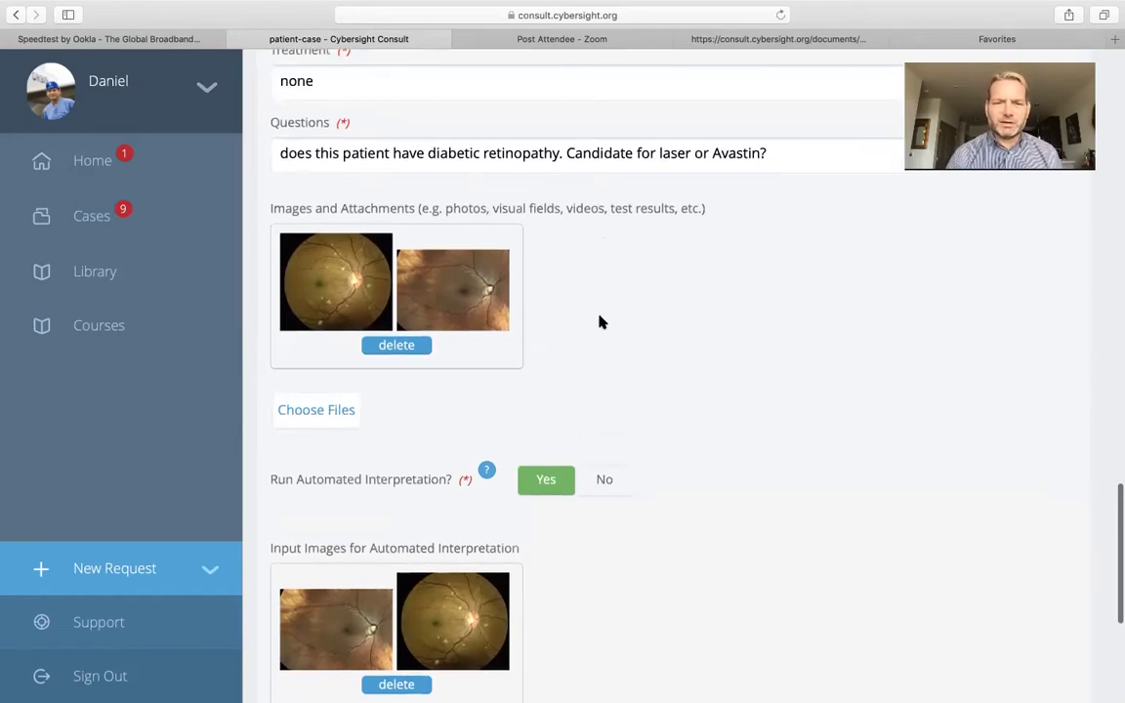
scroll(628, 371, down, 2)
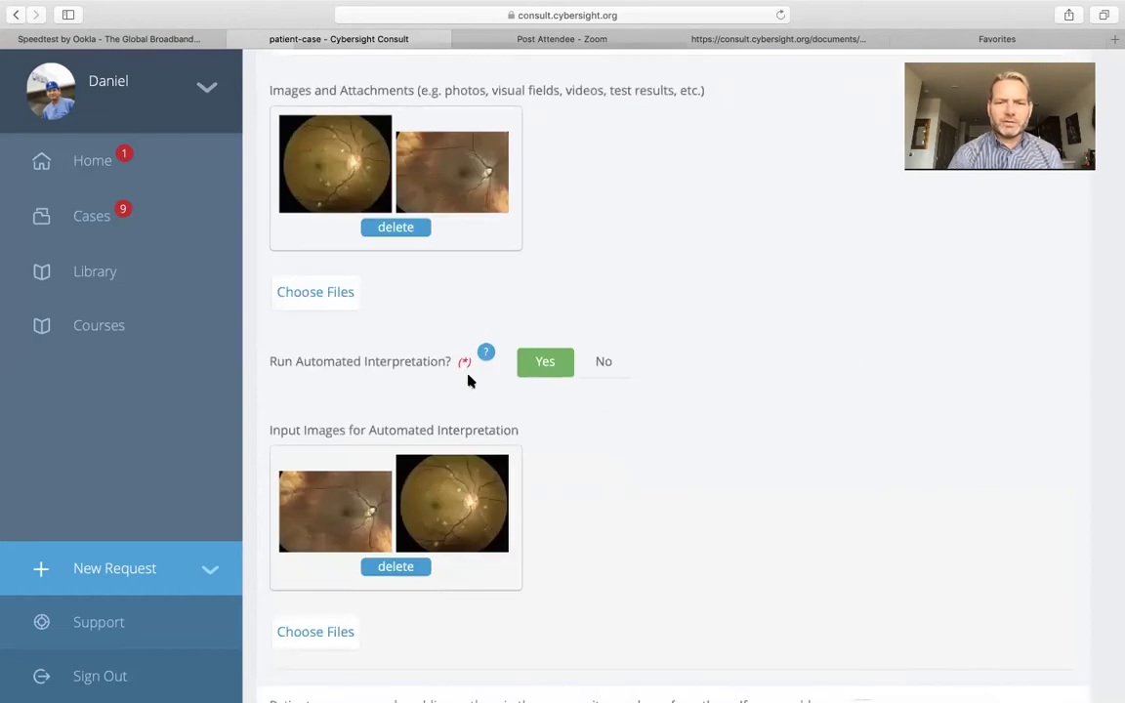
mouse_move(485, 353)
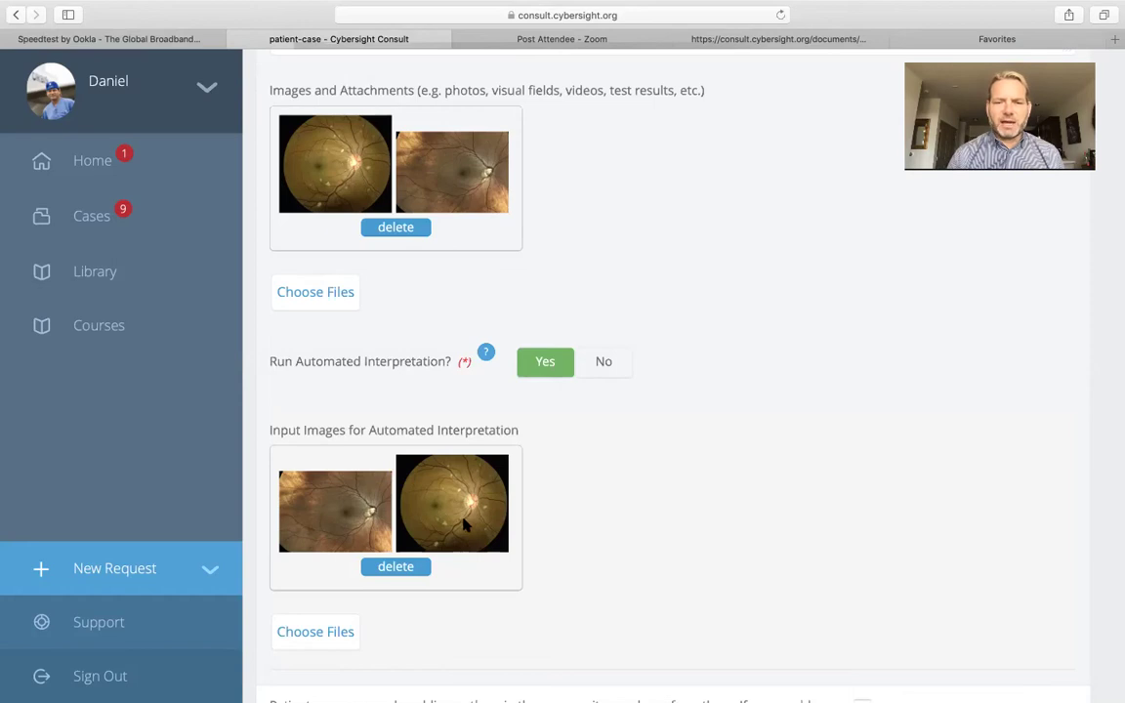
Submit the completed retina case
scroll(589, 520, down, 3)
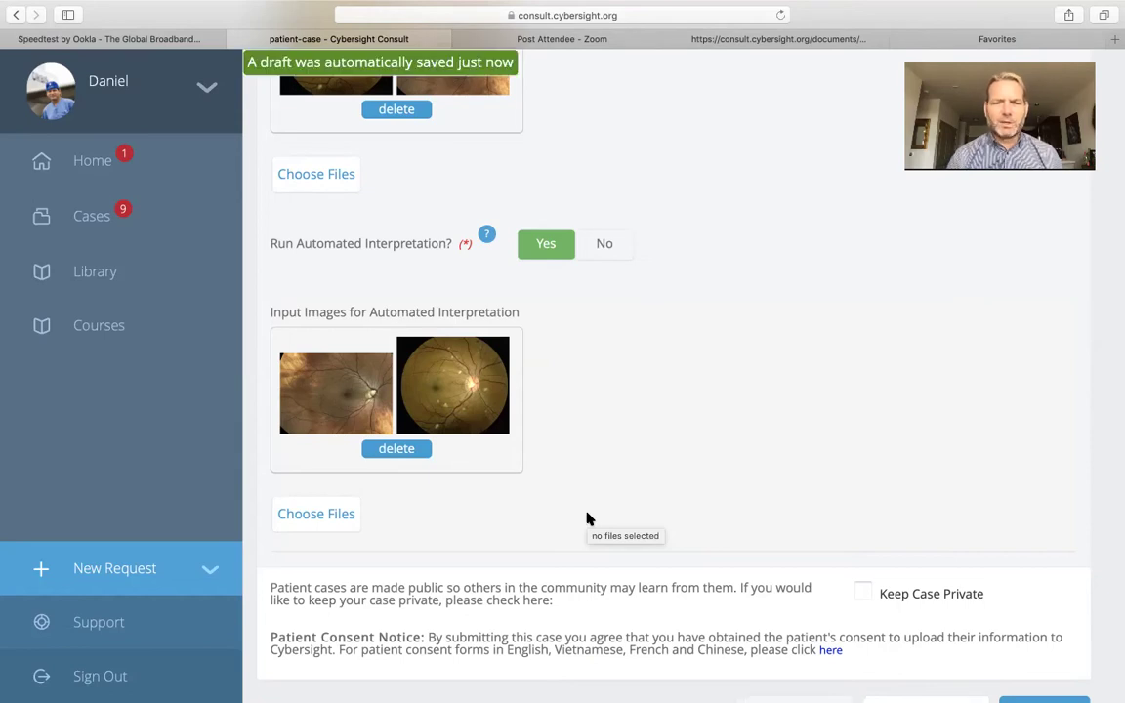
scroll(589, 517, up, 1)
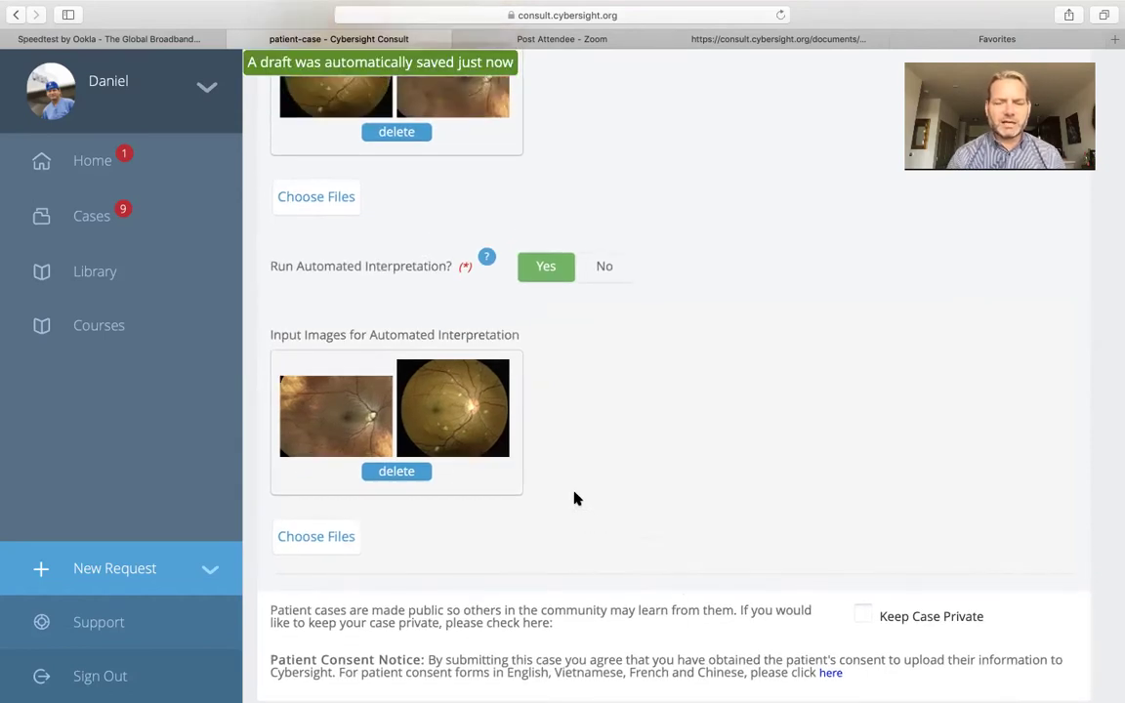
scroll(612, 449, down, 3)
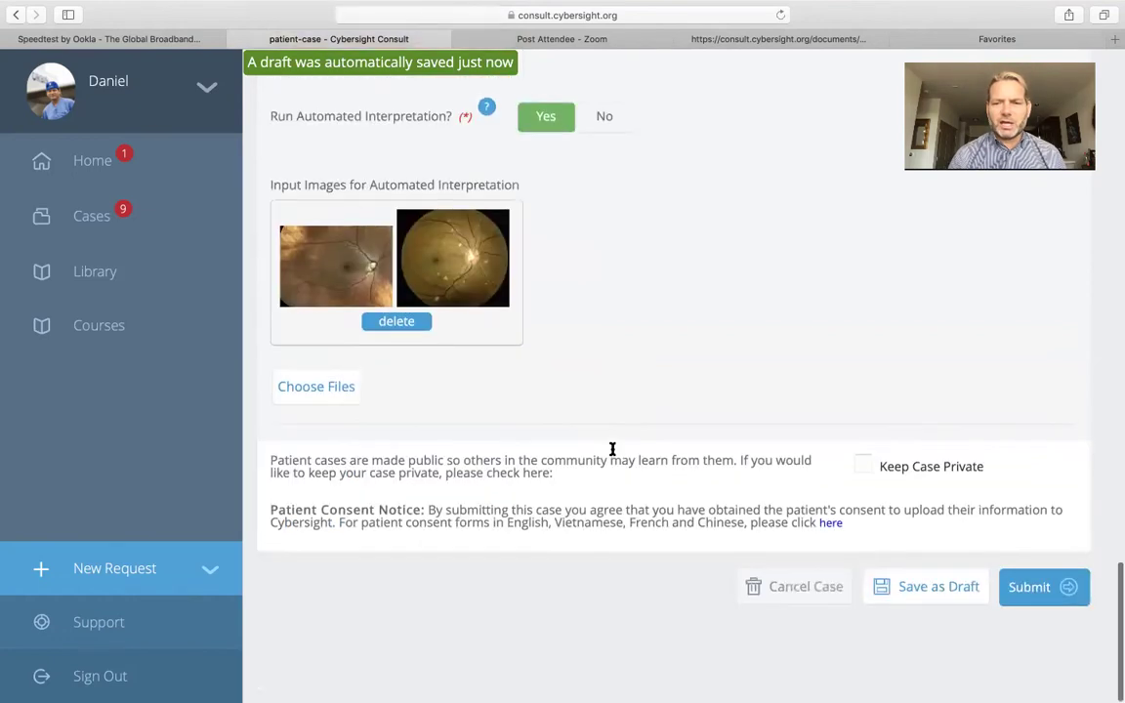
click(1042, 591)
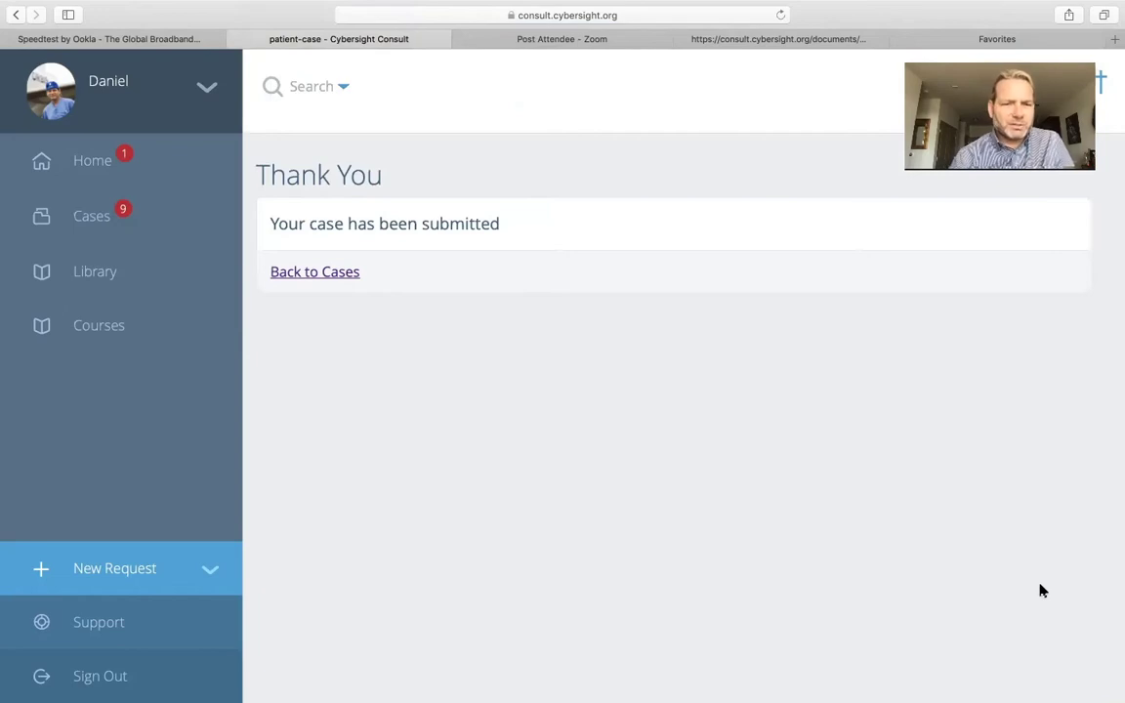
key(super+Tab)
scroll(278, 508, down, 3)
scroll(277, 508, down, 2)
click(223, 317)
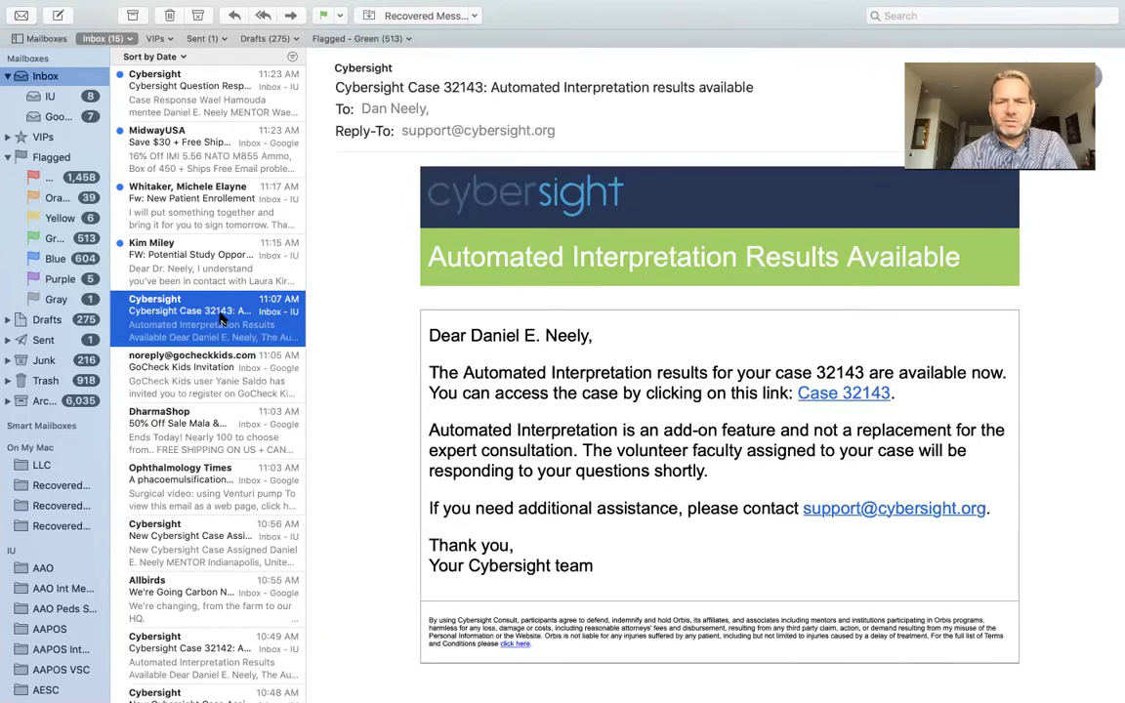
scroll(223, 318, down, 5)
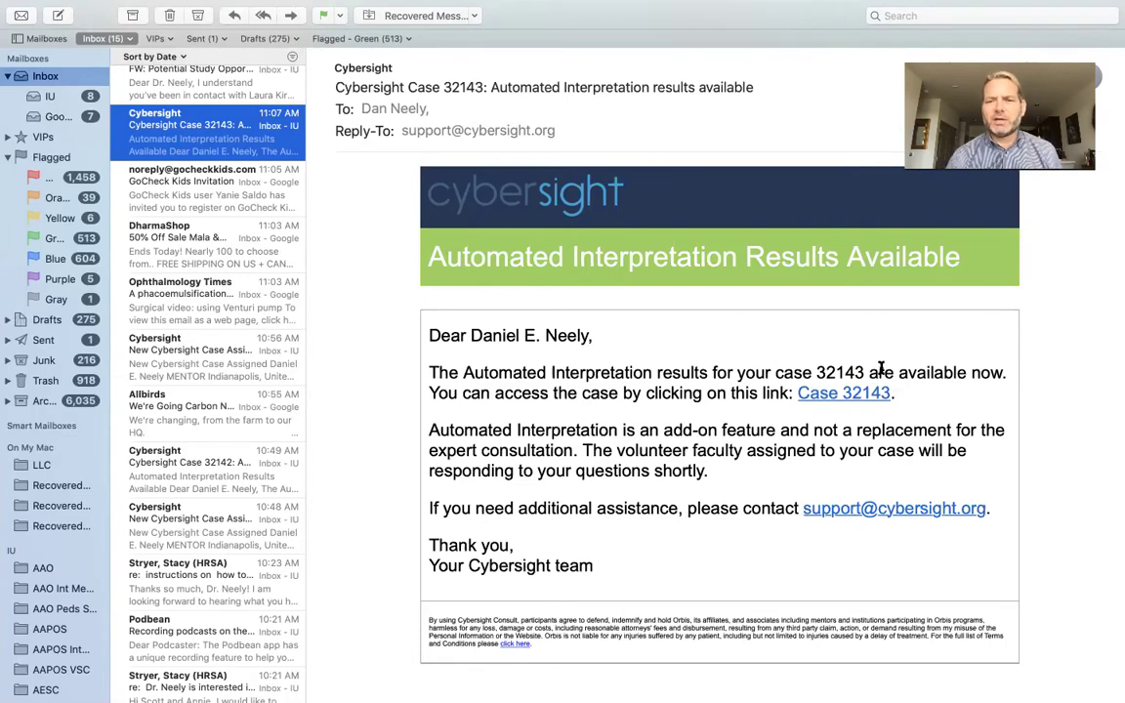
click(826, 394)
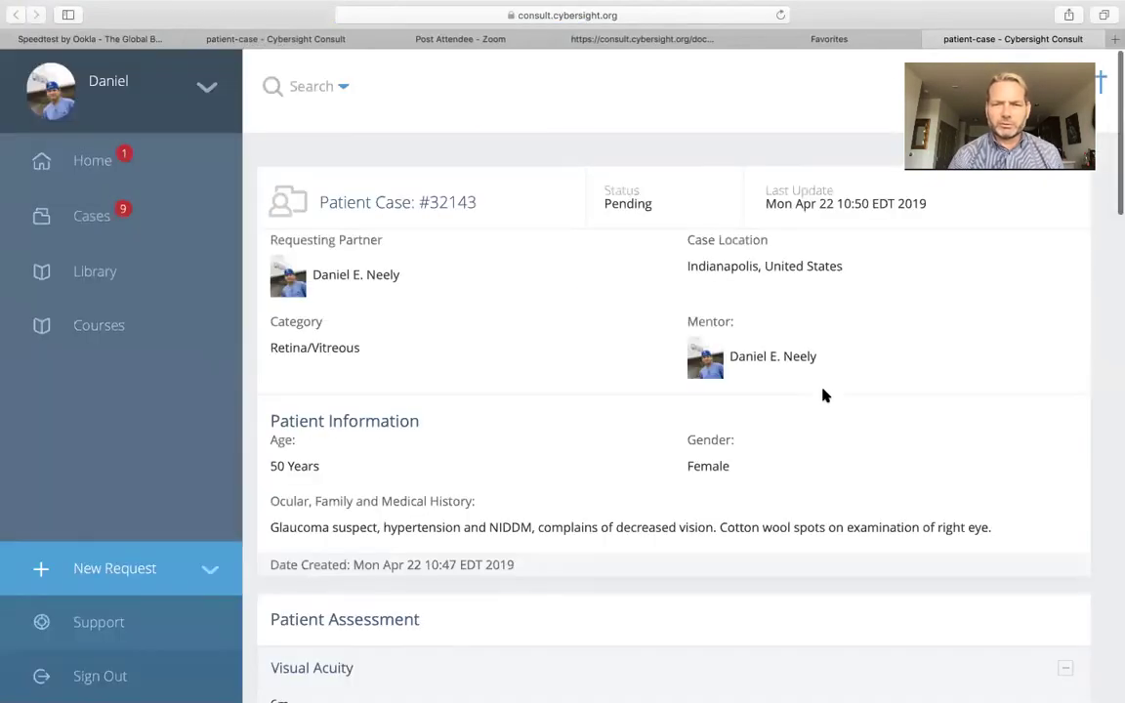
scroll(823, 396, down, 3)
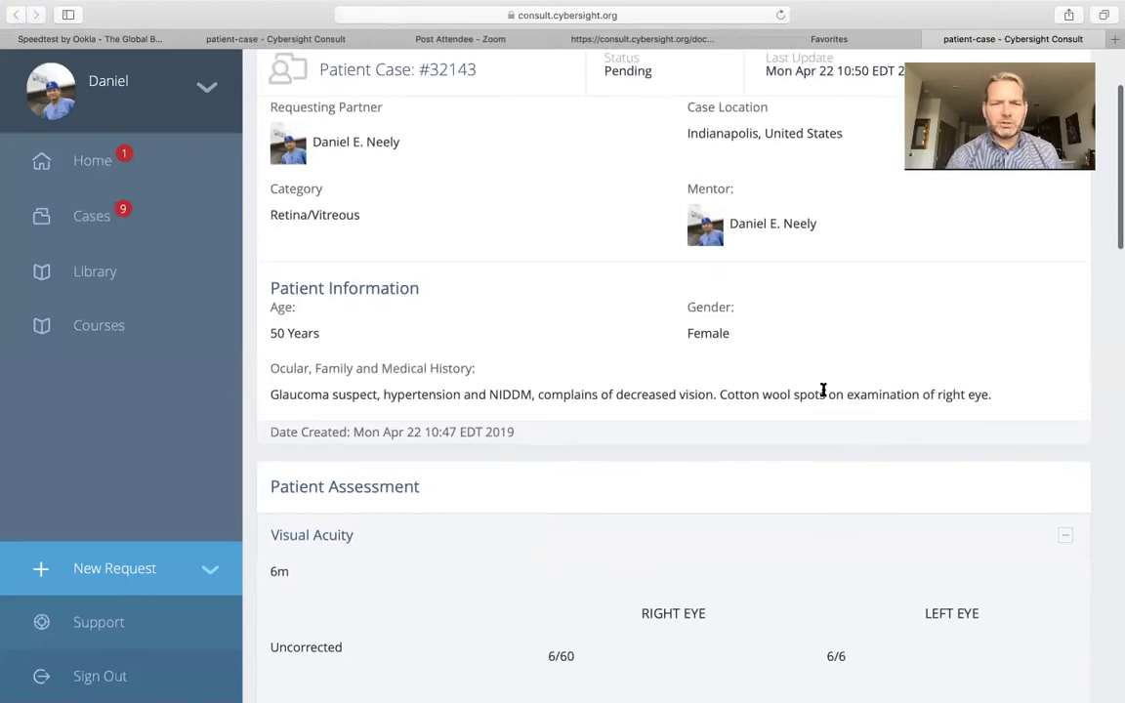
scroll(823, 388, down, 3)
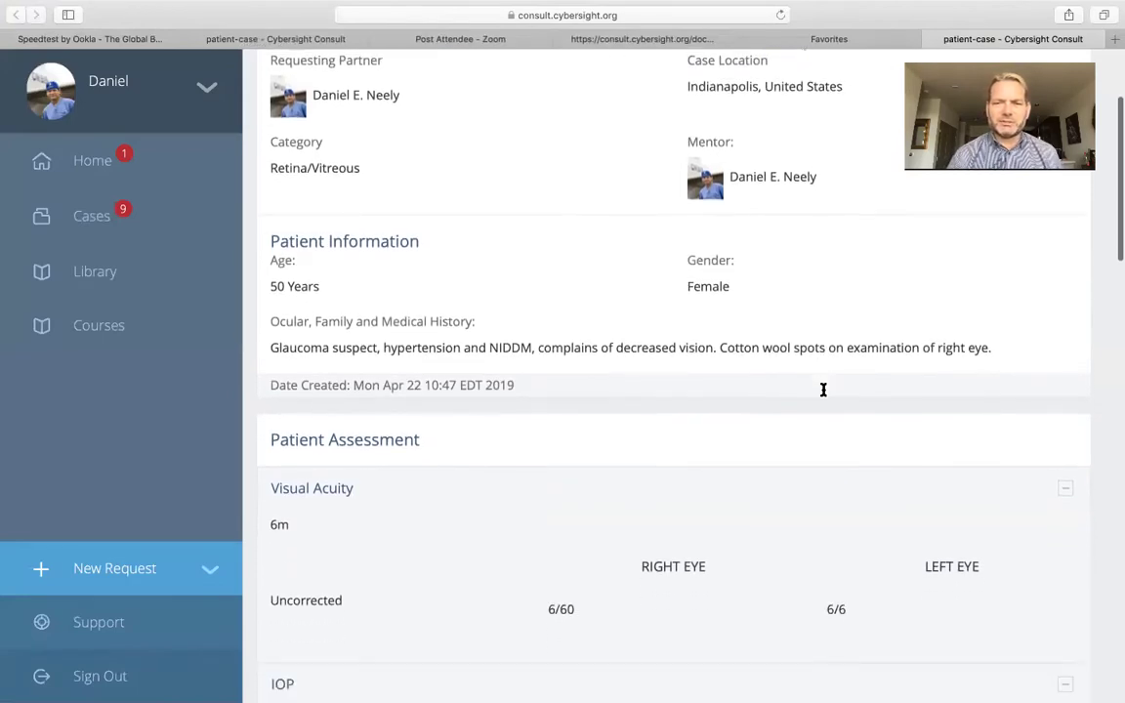
scroll(825, 396, down, 5)
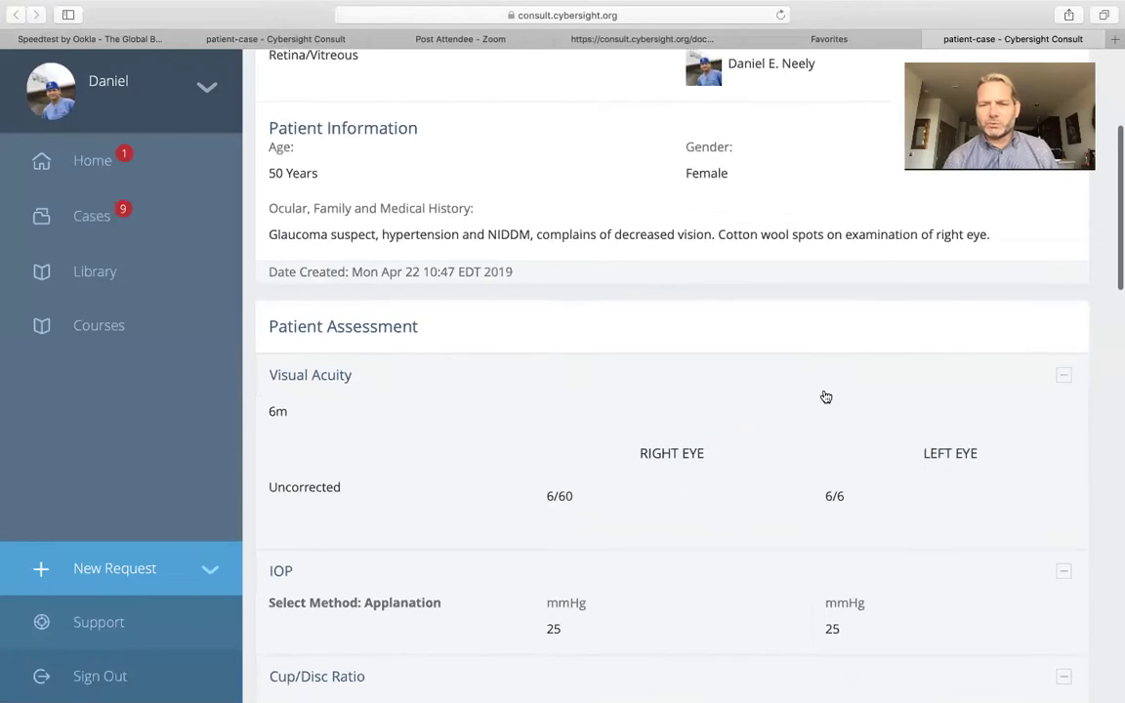
scroll(823, 394, down, 7)
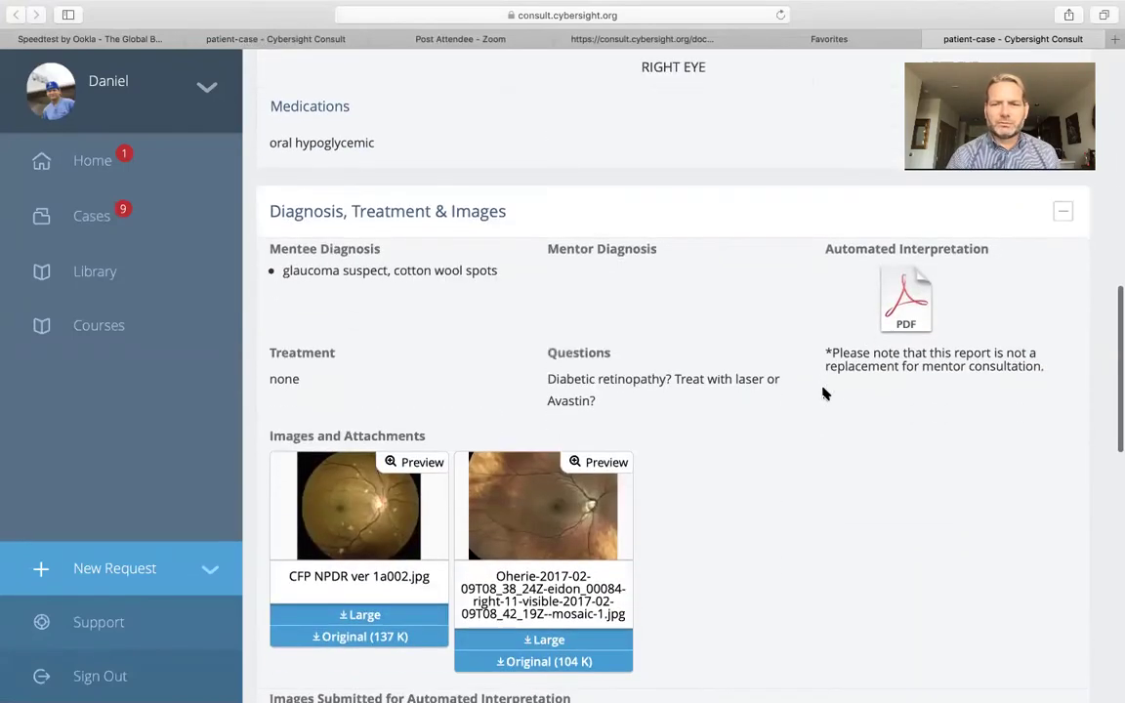
scroll(823, 393, down, 1)
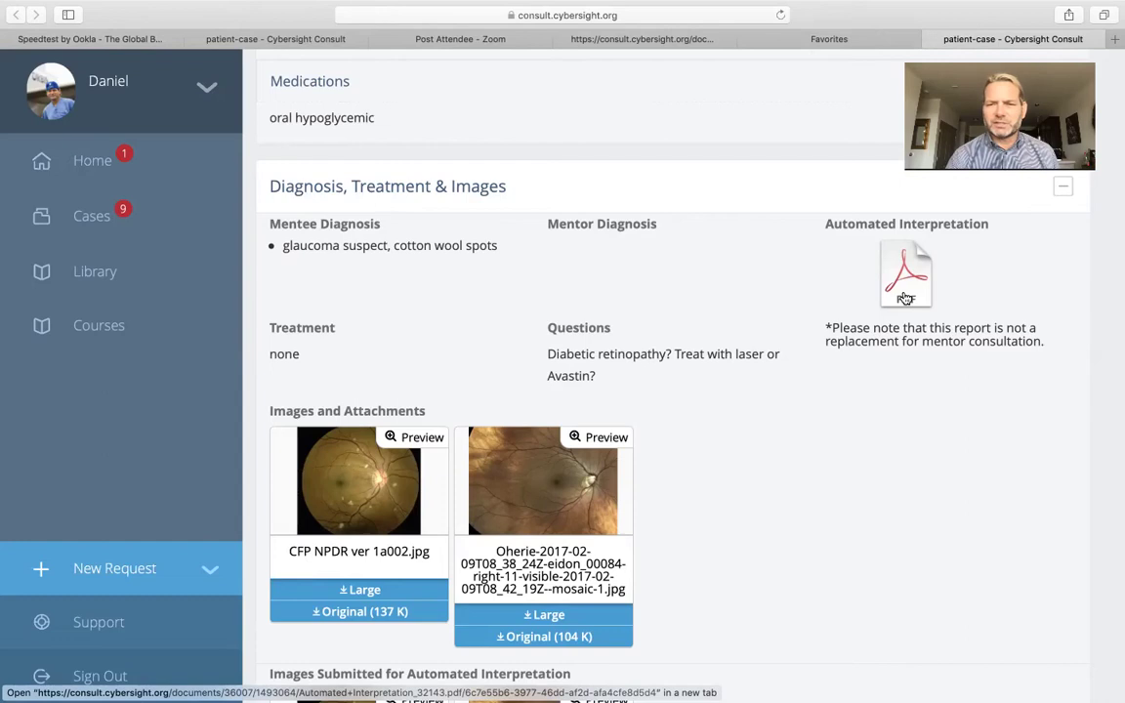
Open the Automated Interpretation PDF and view its results: Image 1 severe diabetic retinopathy, Image 2 normal
click(905, 284)
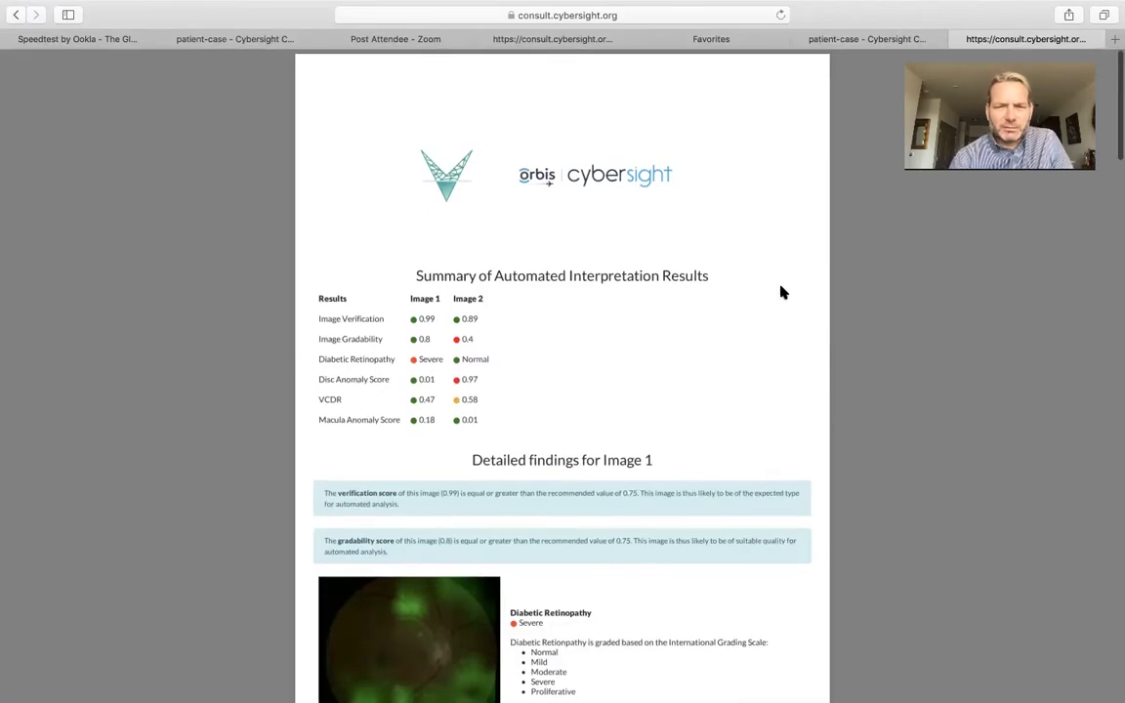
scroll(576, 323, down, 2)
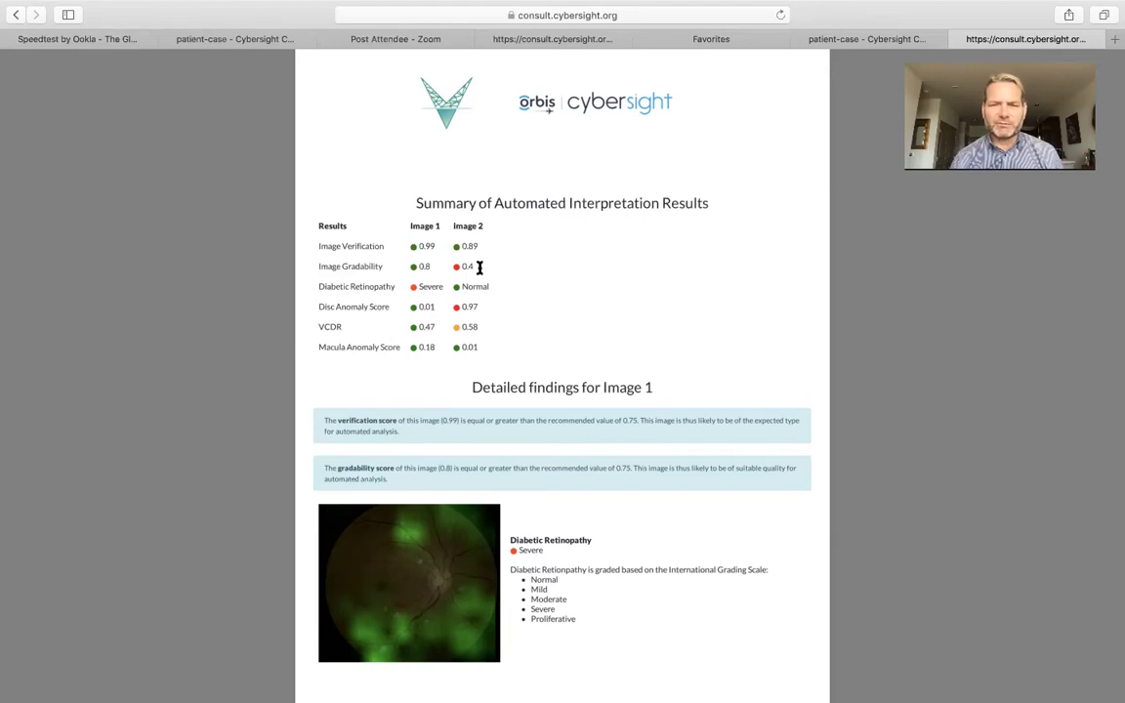
scroll(479, 268, down, 2)
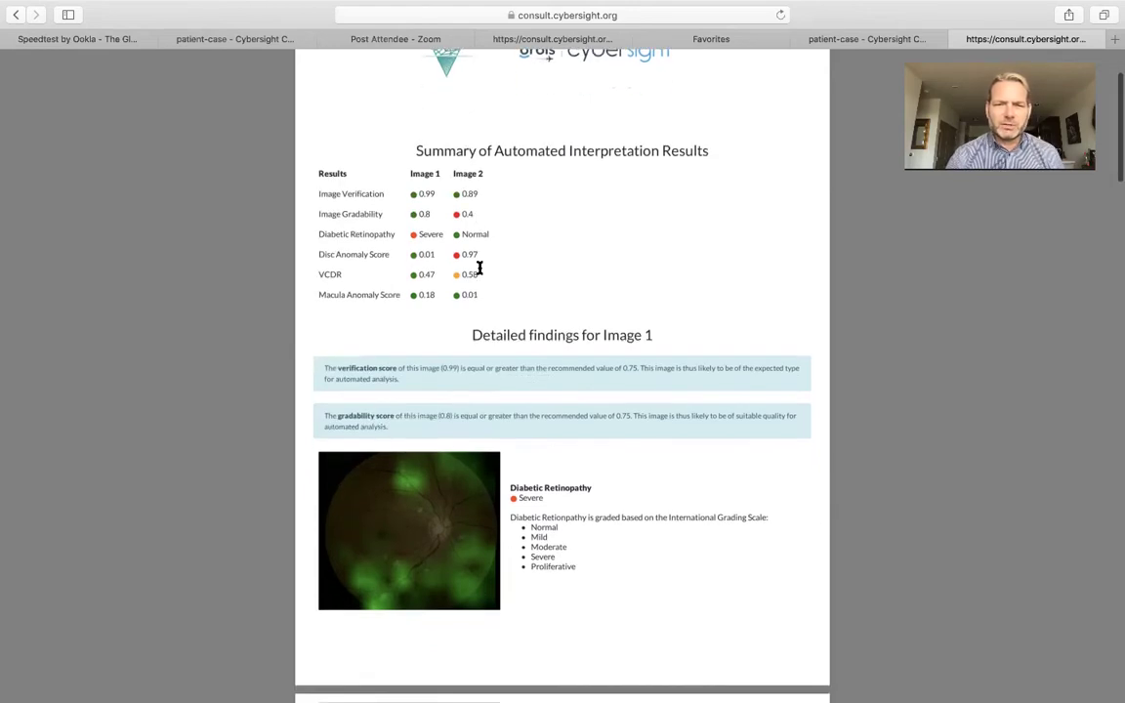
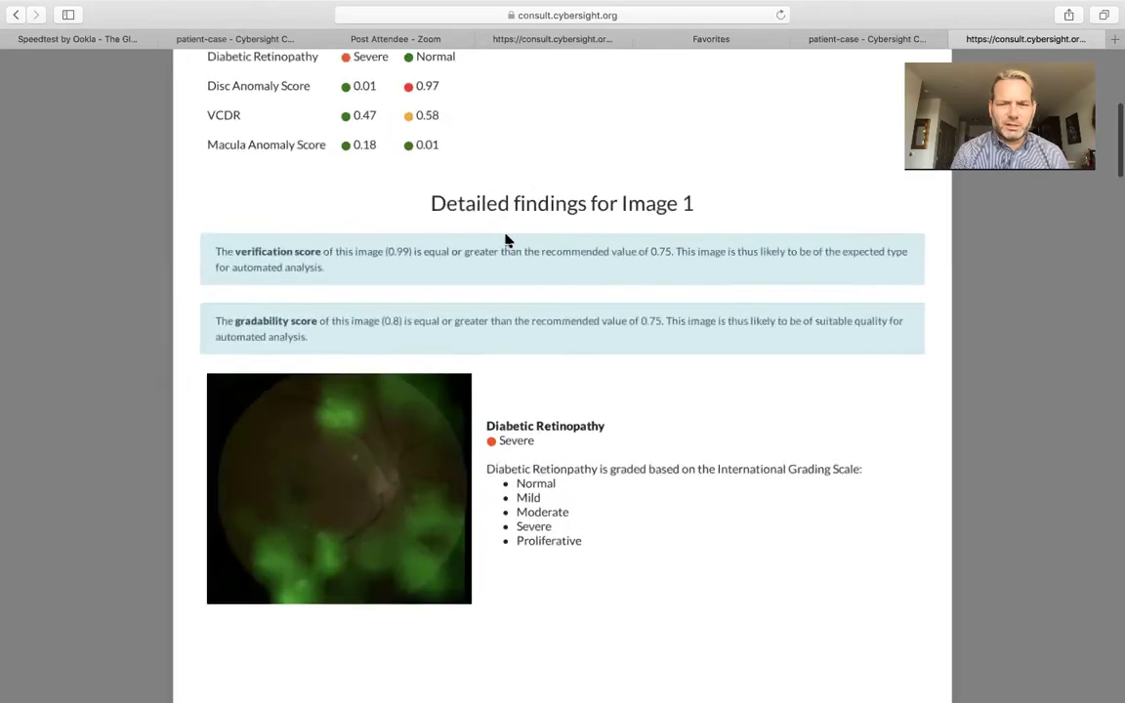
Scroll past the Diabetic Retinopathy card to Image 1's Exudates and Haemorrhages findings, both marked Present
scroll(506, 240, down, 3)
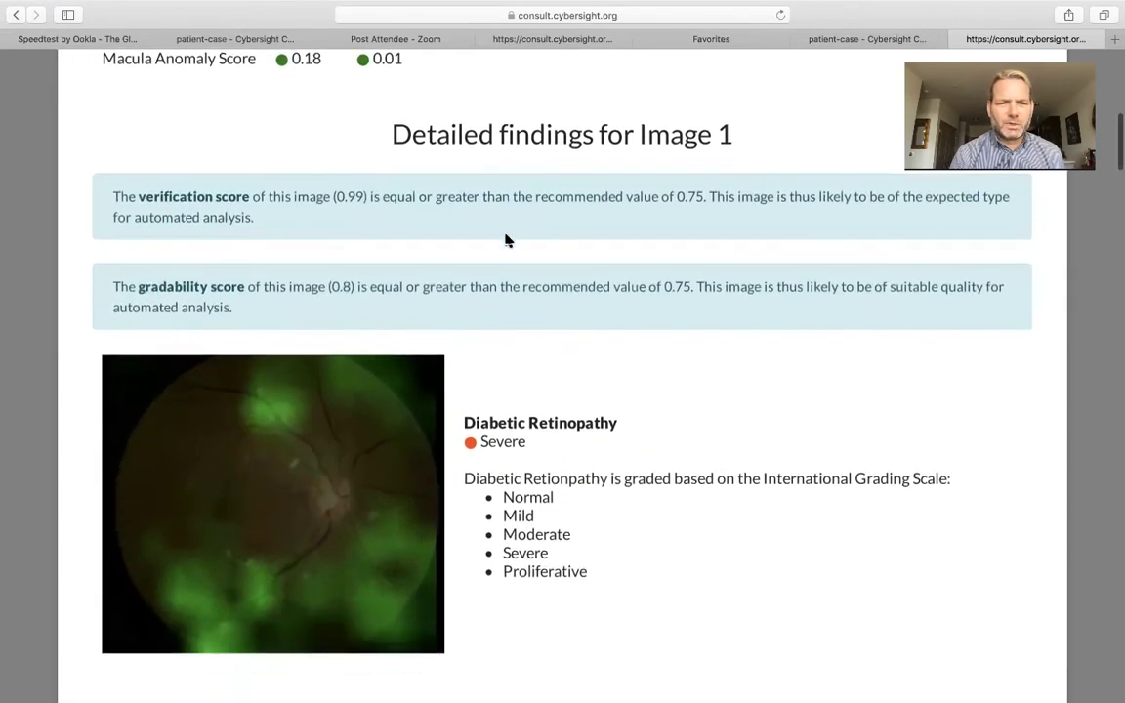
scroll(506, 240, up, 2)
scroll(505, 240, down, 3)
scroll(505, 240, down, 3)
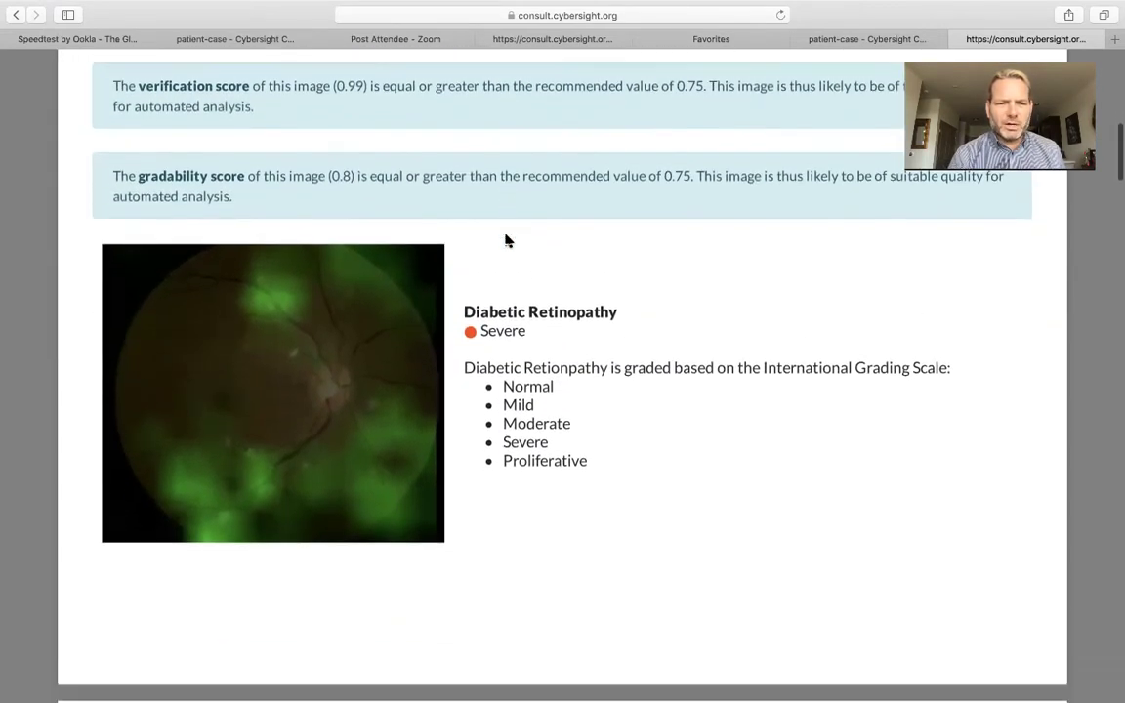
scroll(505, 240, down, 2)
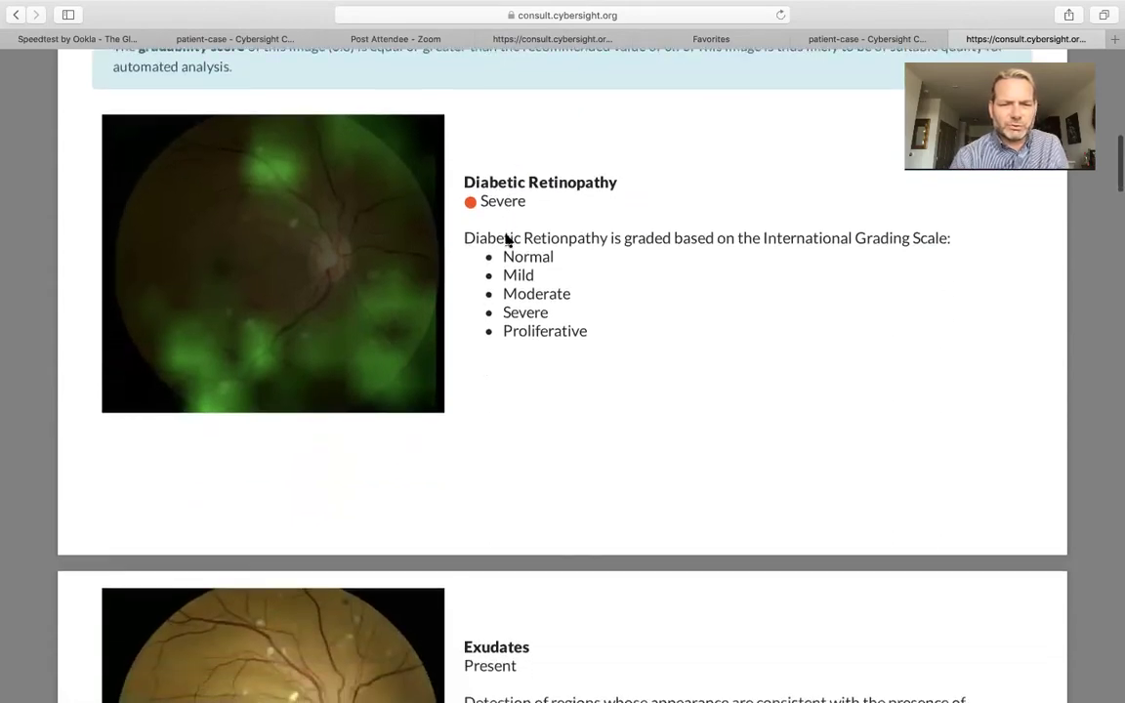
scroll(505, 240, up, 2)
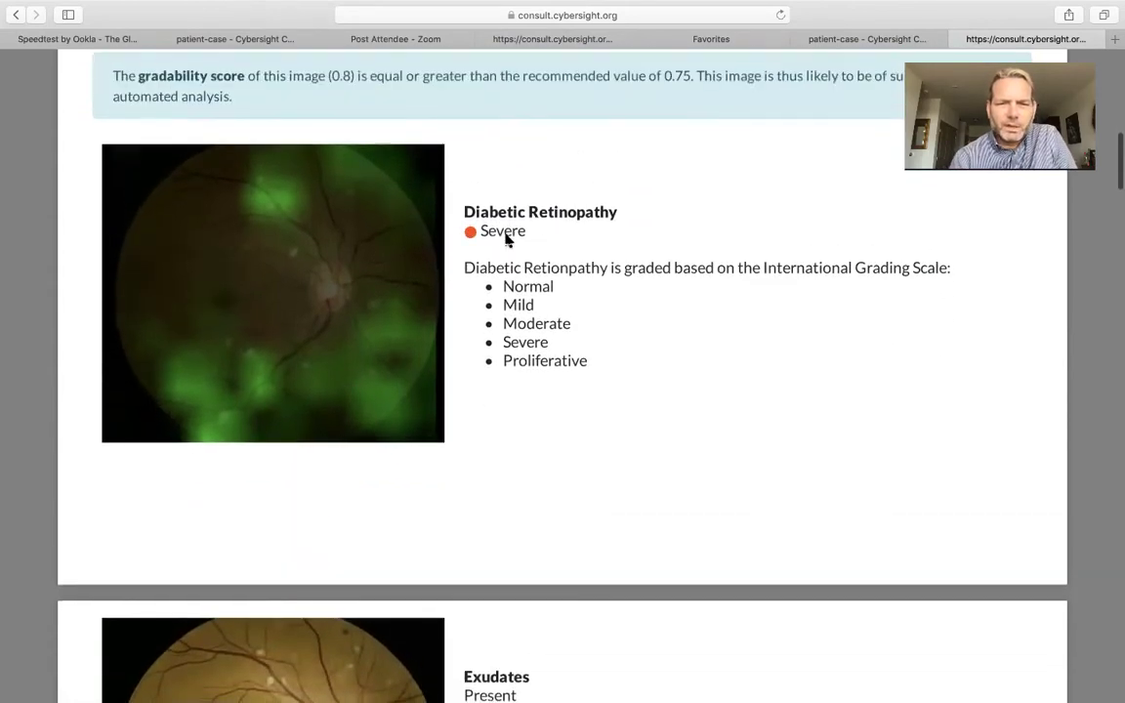
scroll(507, 240, down, 3)
scroll(507, 240, up, 1)
scroll(507, 240, up, 2)
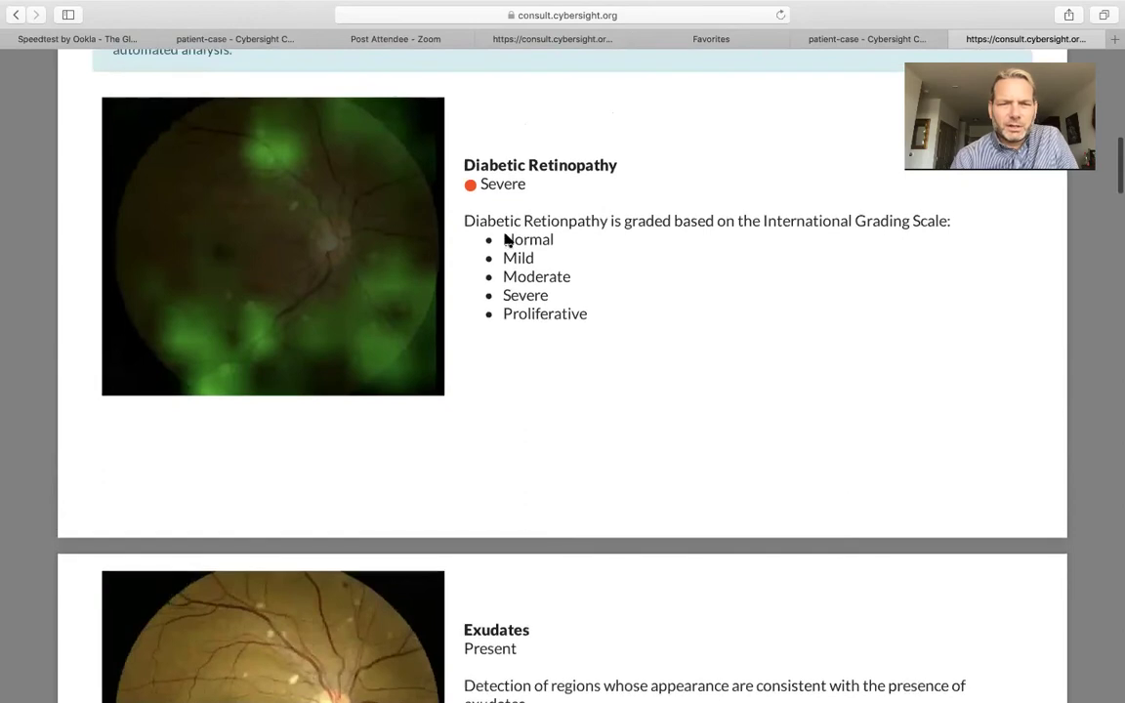
scroll(506, 240, down, 5)
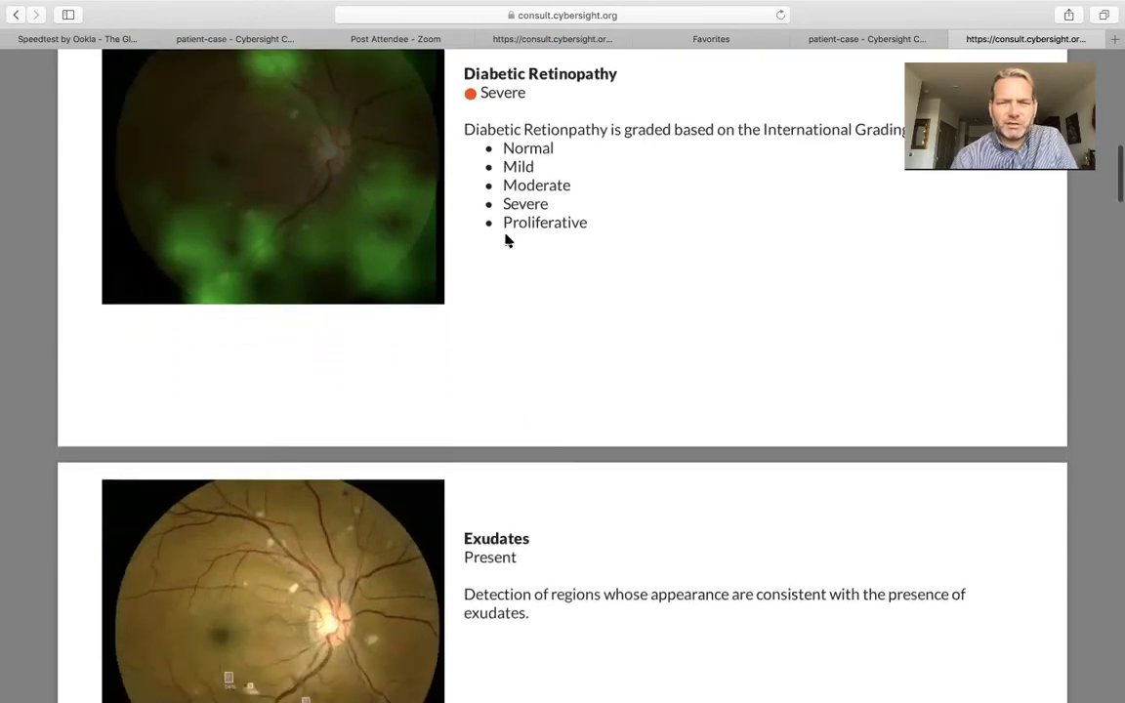
scroll(506, 240, down, 4)
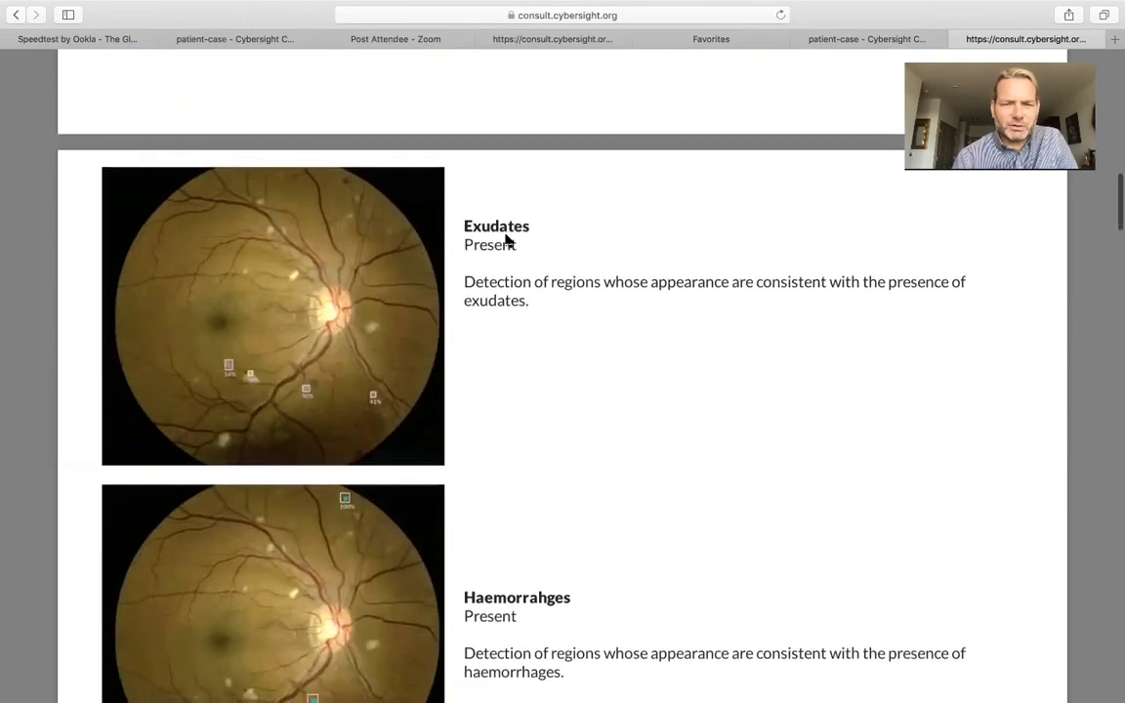
scroll(507, 240, down, 1)
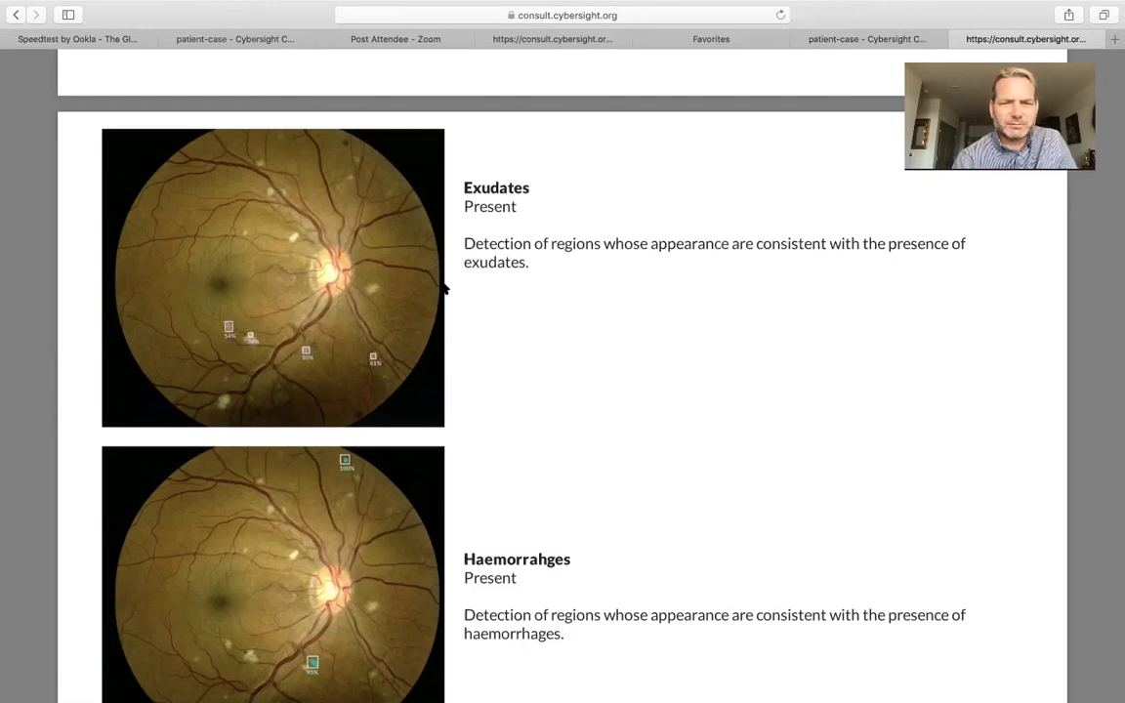
Scroll past Haemorrhages to Image 1's Microaneurysms card showing Present with four scored boxed regions
scroll(567, 335, down, 5)
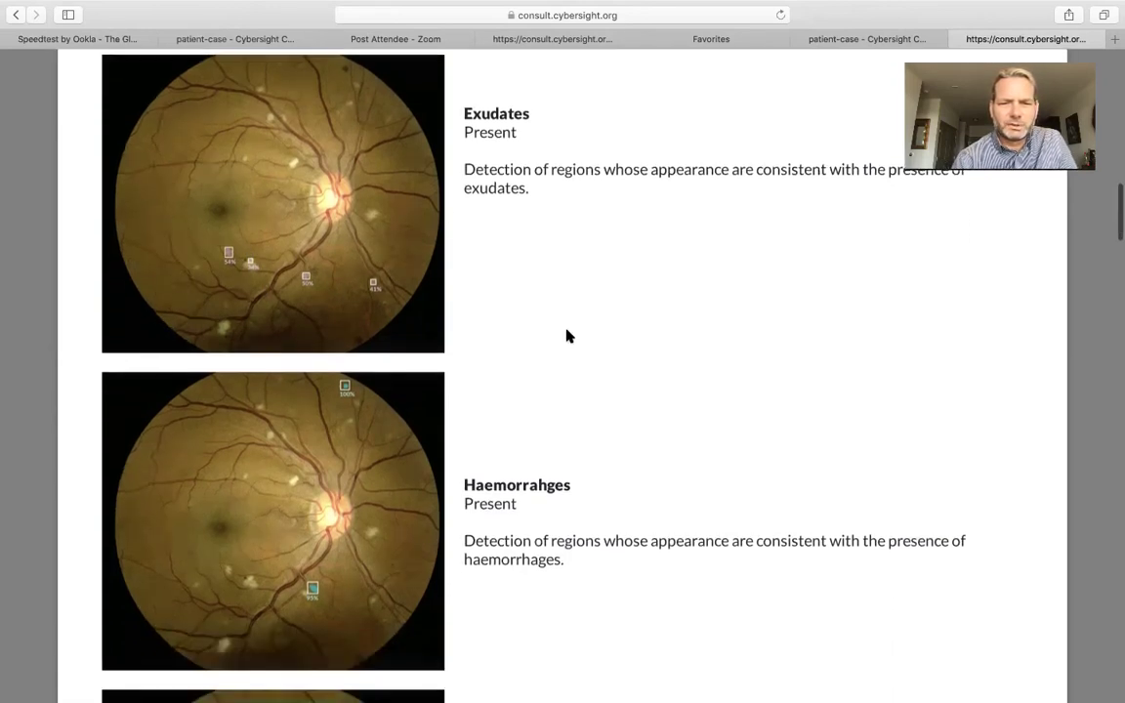
scroll(568, 335, down, 2)
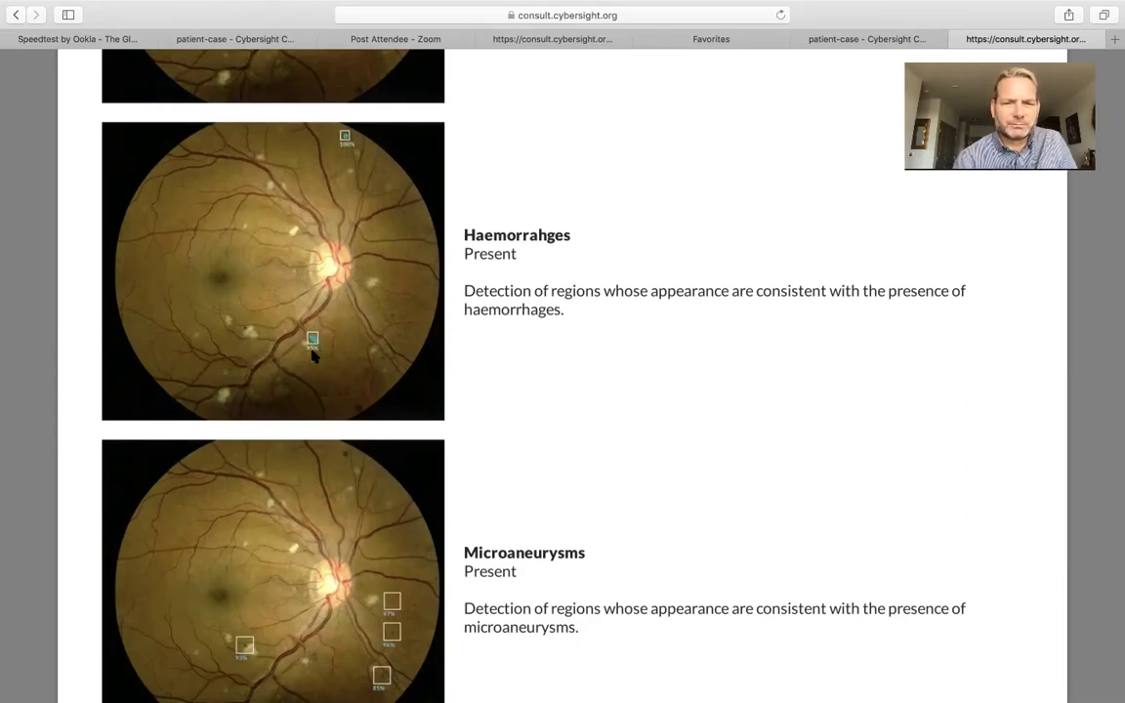
scroll(312, 341, down, 2)
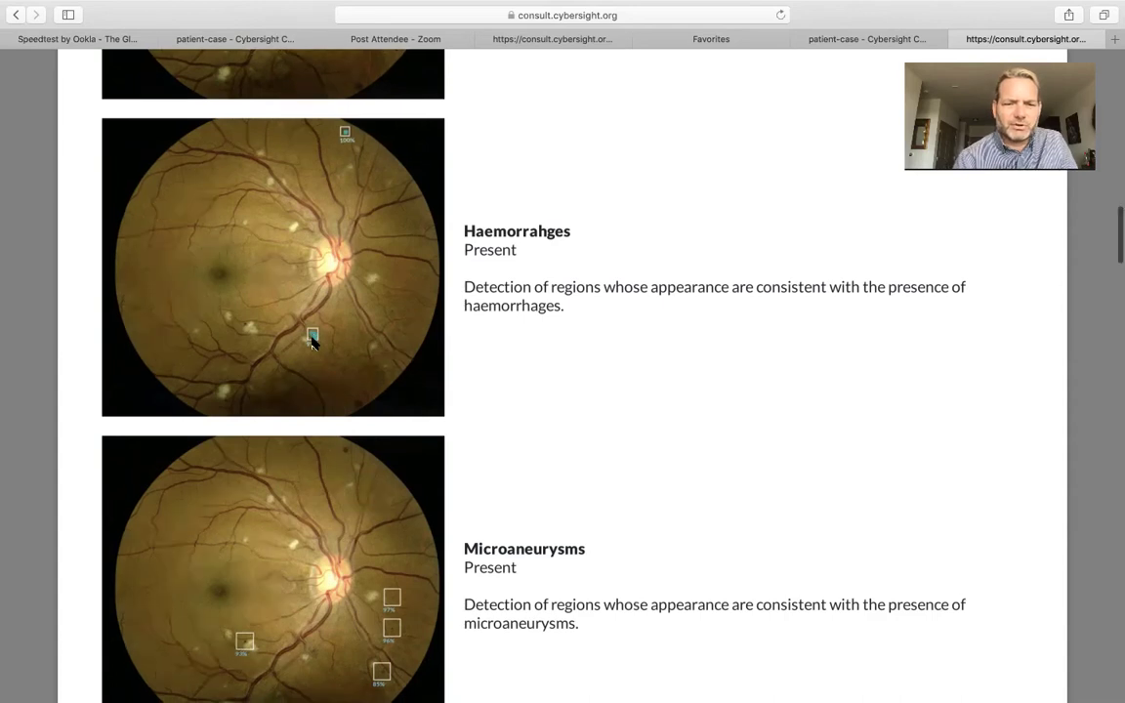
scroll(313, 342, down, 5)
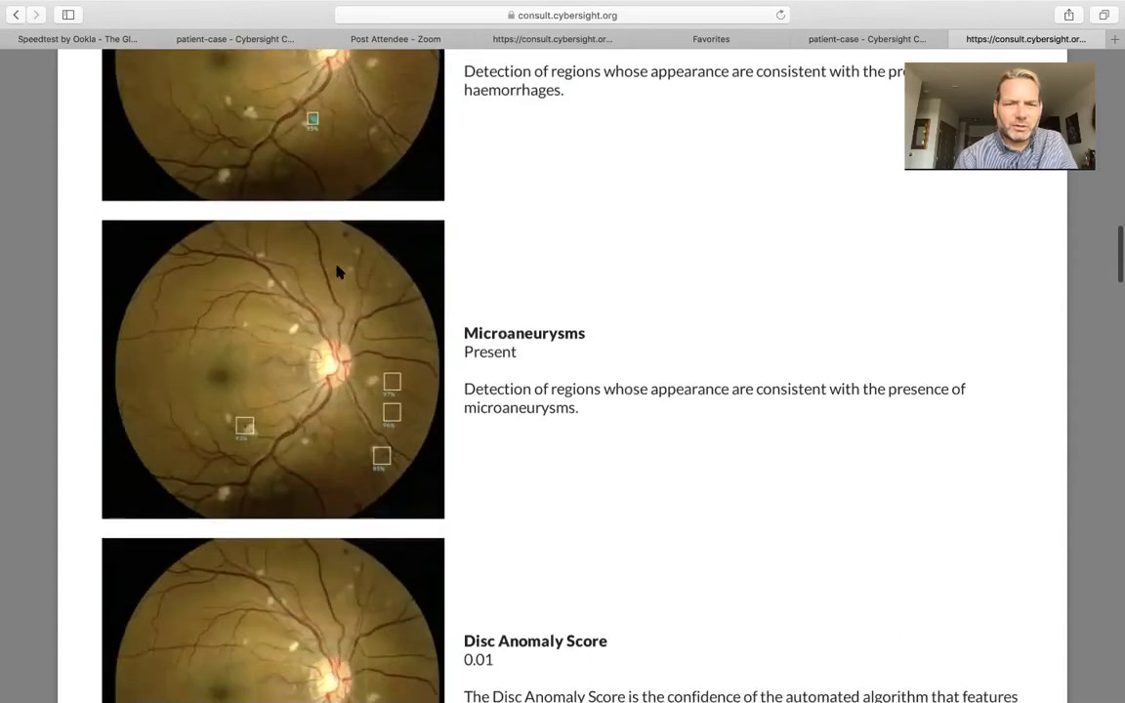
scroll(347, 293, up, 1)
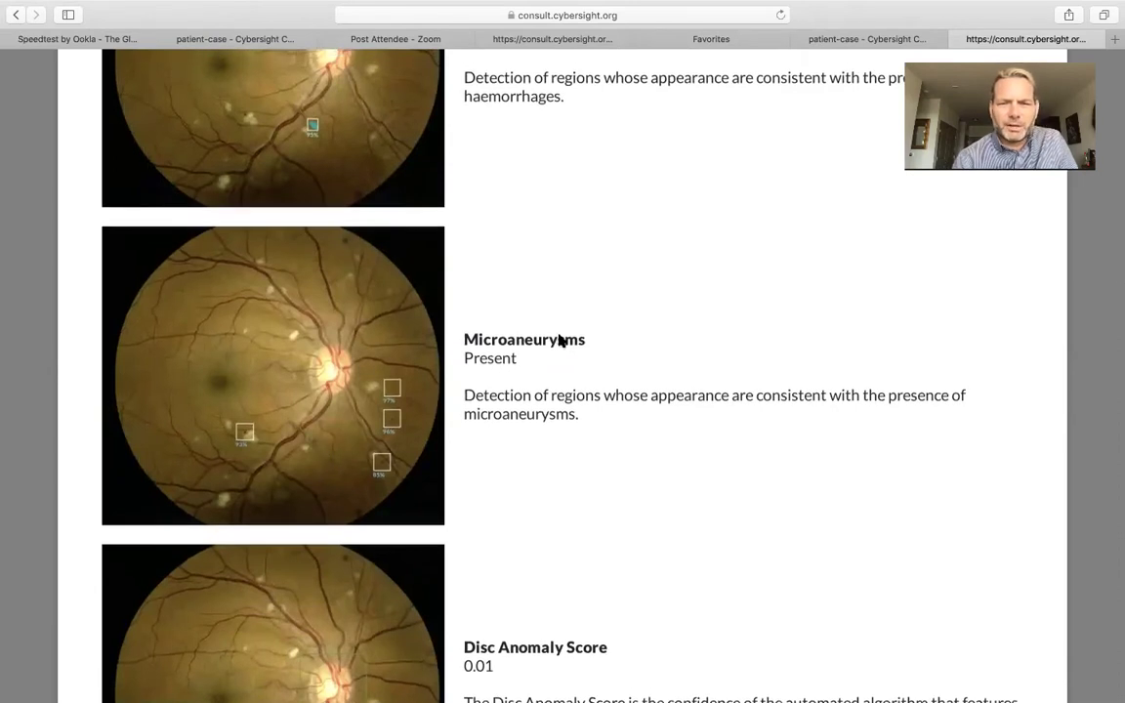
scroll(570, 374, down, 2)
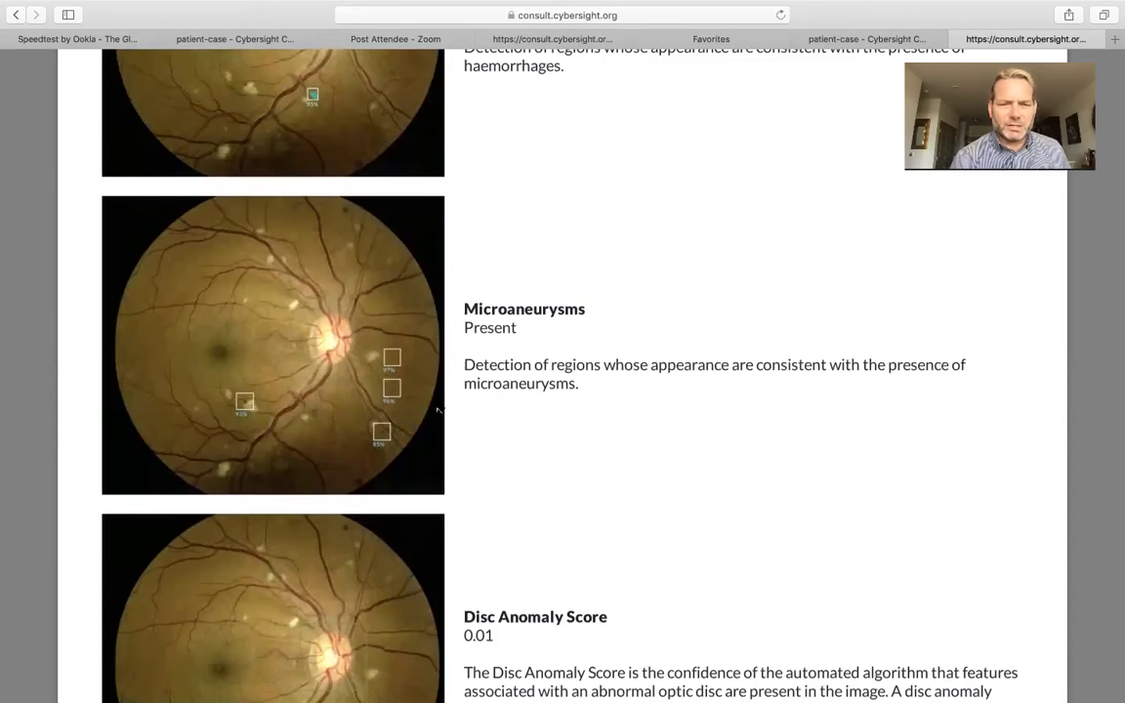
Scroll past the 0.01 Disc Anomaly Score to the Vertical Disc-to-Cup Ratio of 0.47 with the outlined optic disc
scroll(566, 428, down, 1)
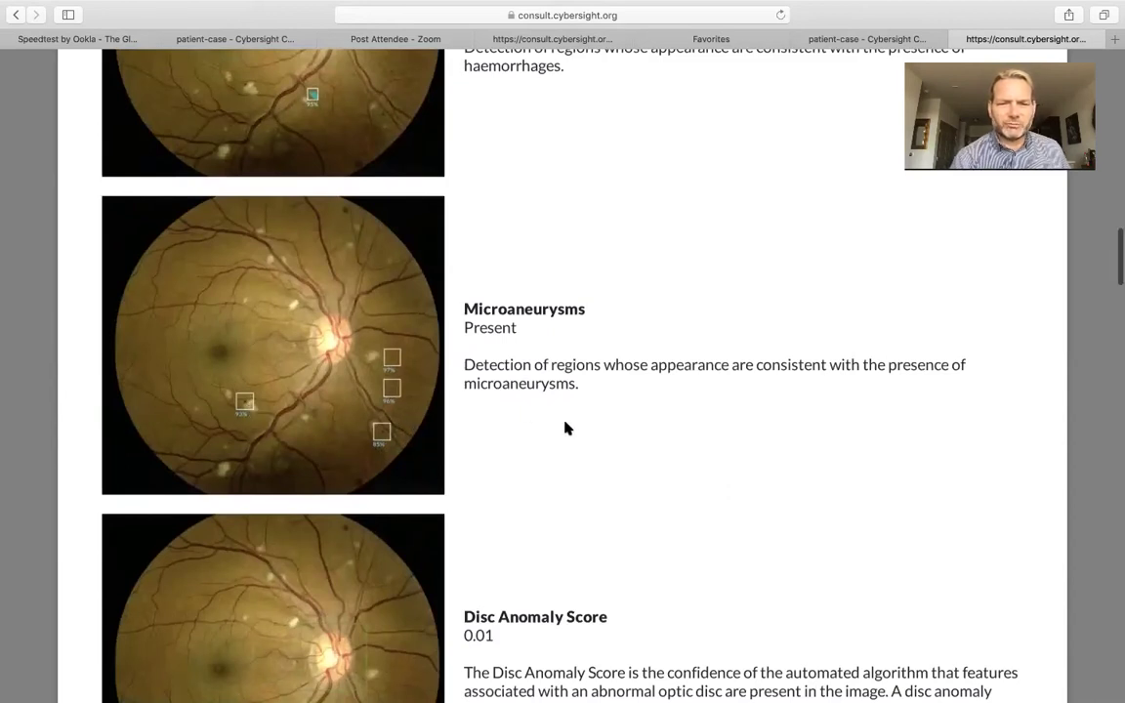
scroll(566, 428, down, 5)
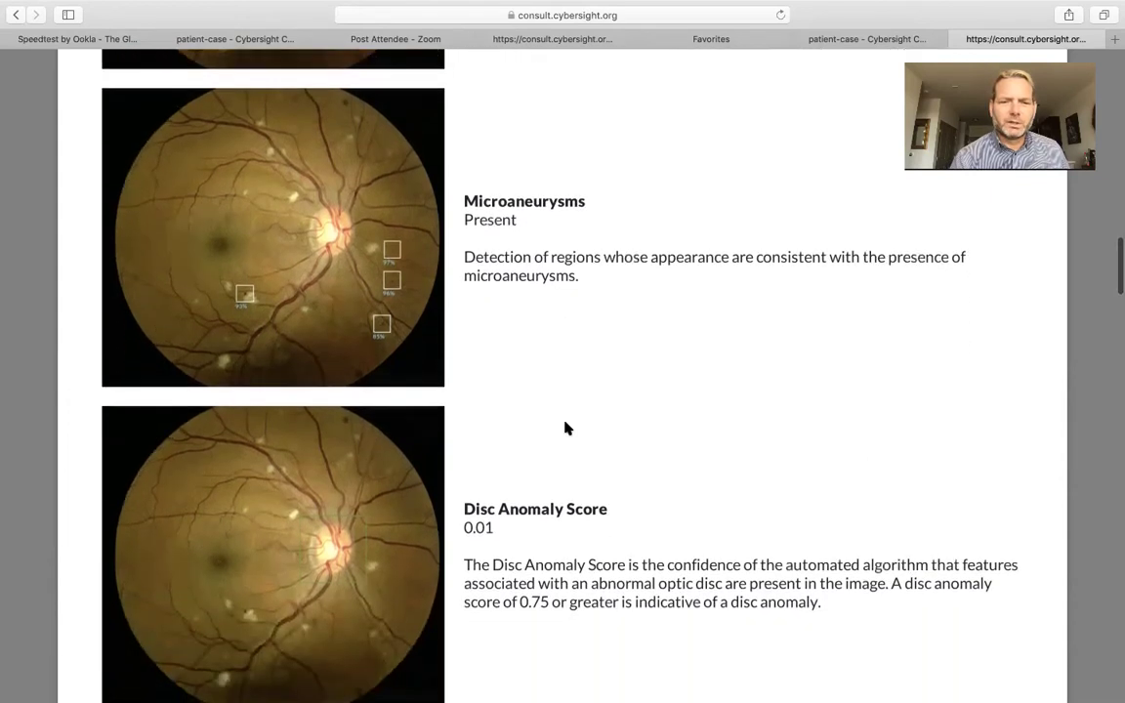
scroll(566, 428, down, 1)
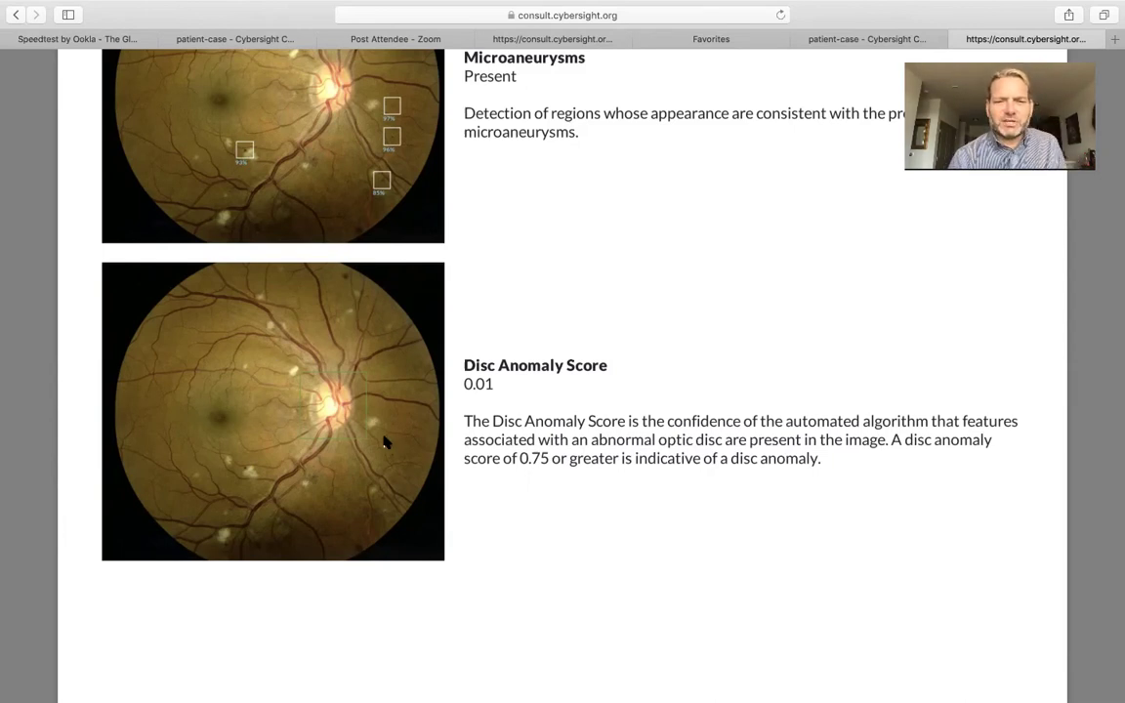
scroll(384, 442, down, 1)
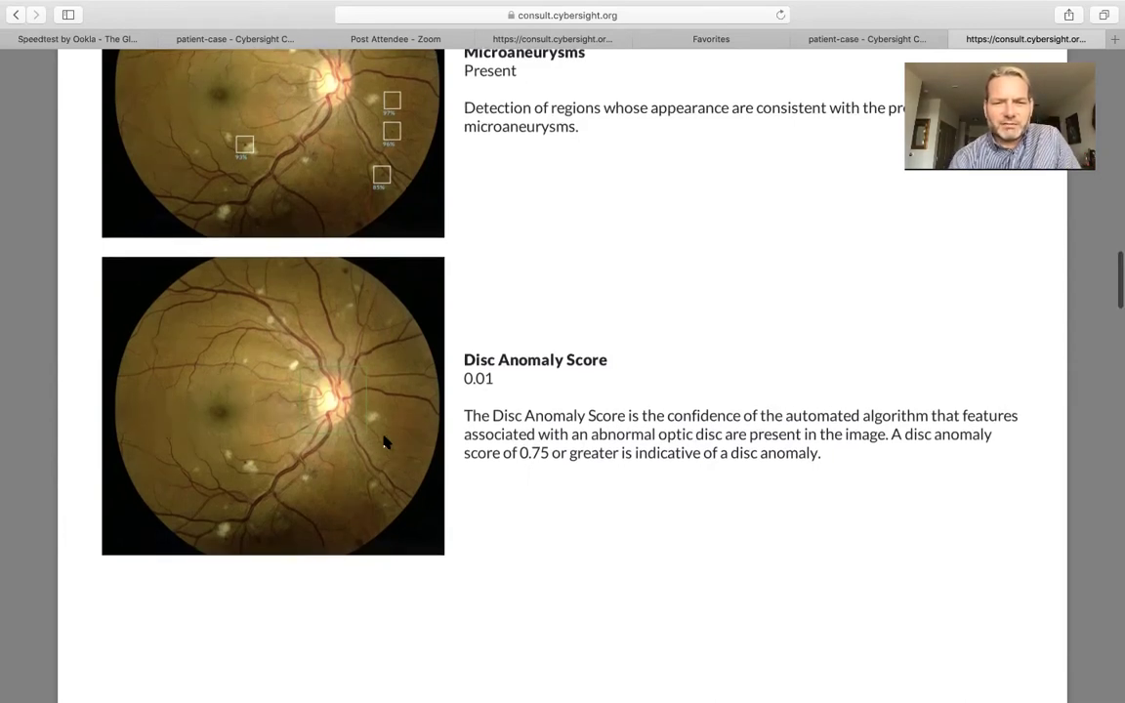
scroll(385, 442, down, 3)
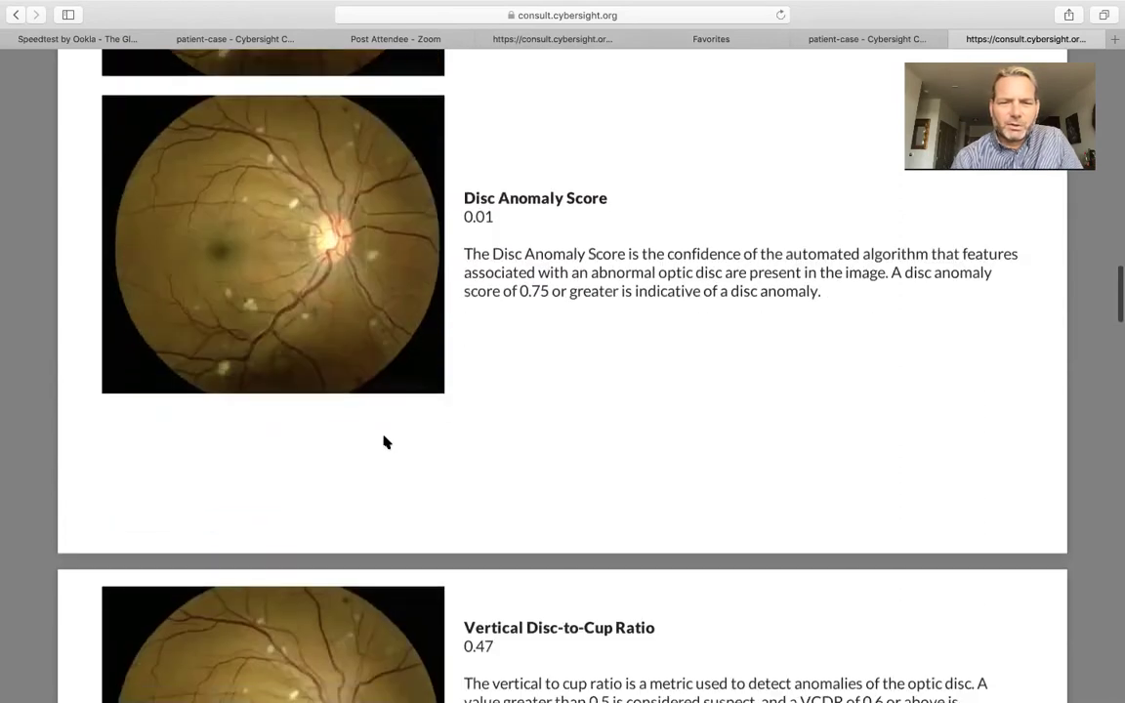
scroll(385, 442, down, 5)
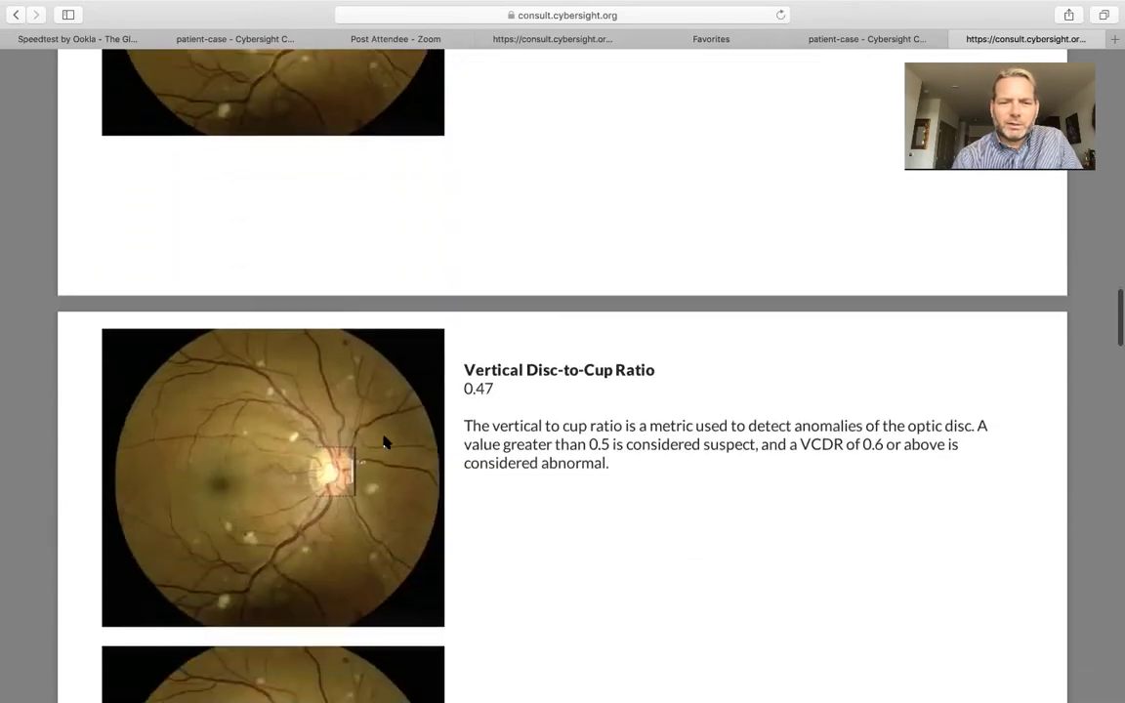
scroll(384, 442, down, 3)
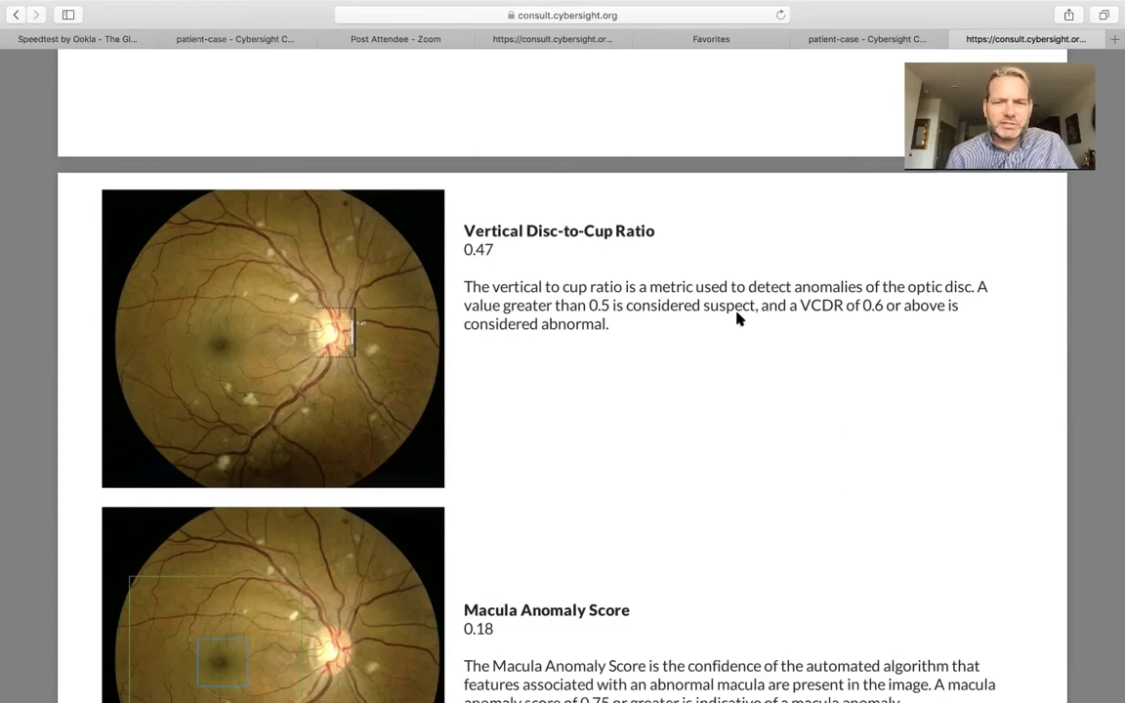
Scroll to Image 2's Diabetic Retinopathy grade of Normal and the 0.4 gradability warning below 0.75
scroll(736, 318, down, 3)
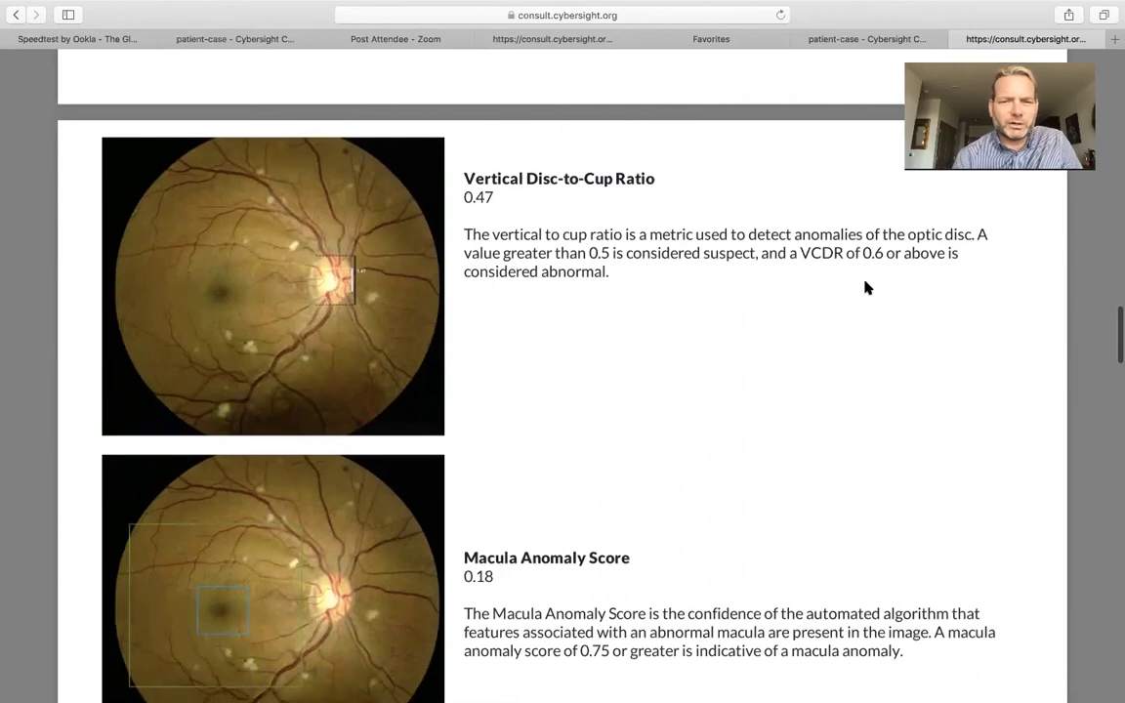
scroll(867, 287, down, 5)
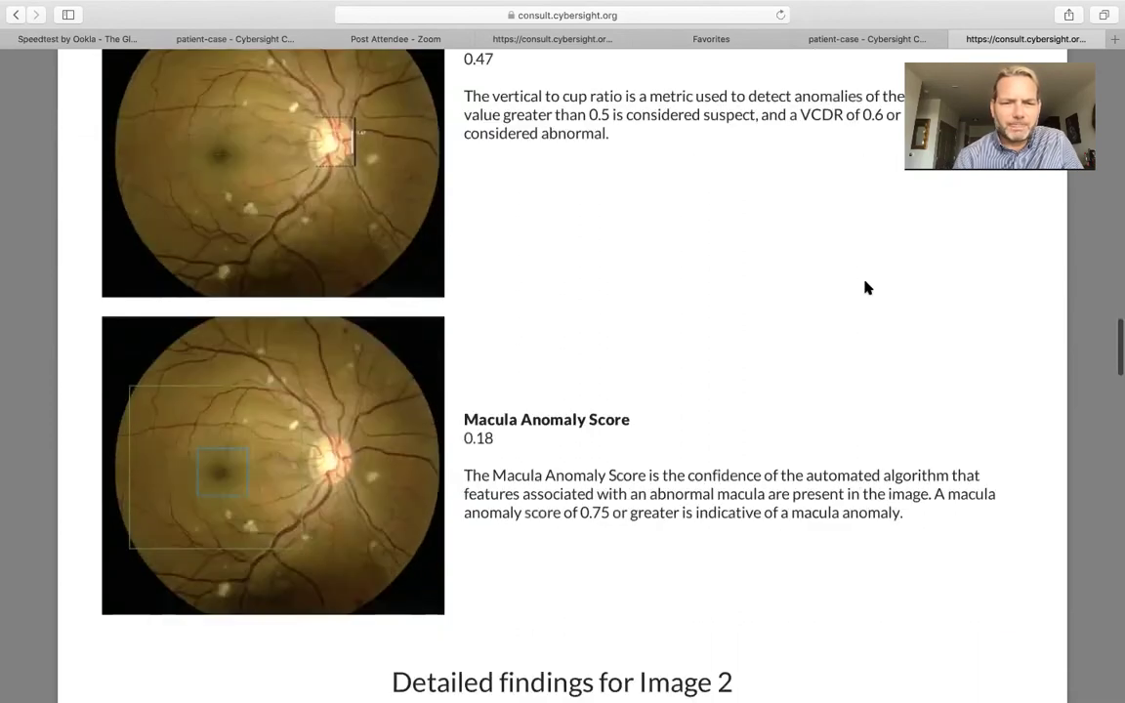
scroll(867, 287, down, 1)
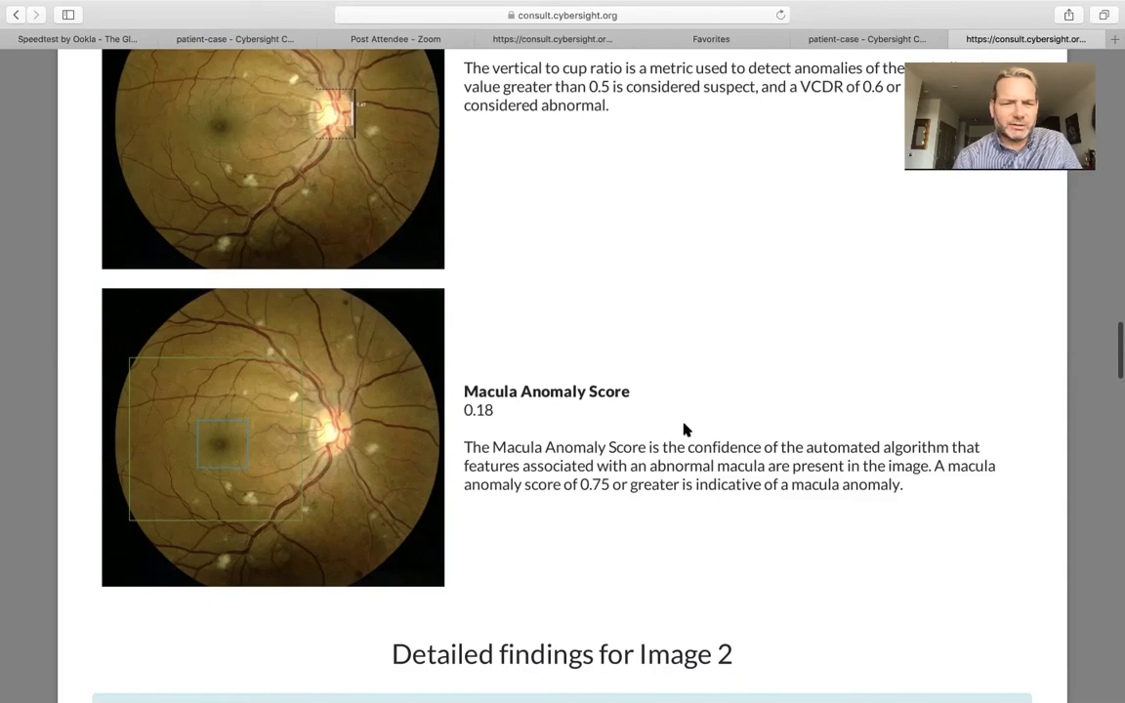
scroll(687, 429, down, 5)
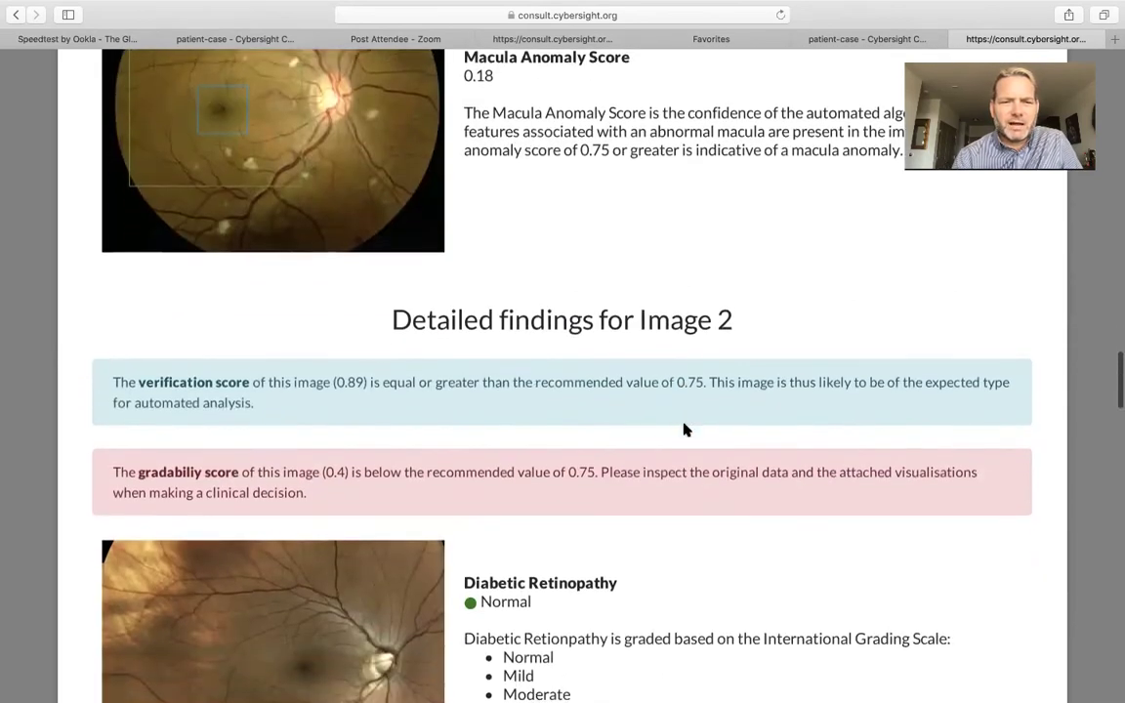
scroll(686, 430, down, 4)
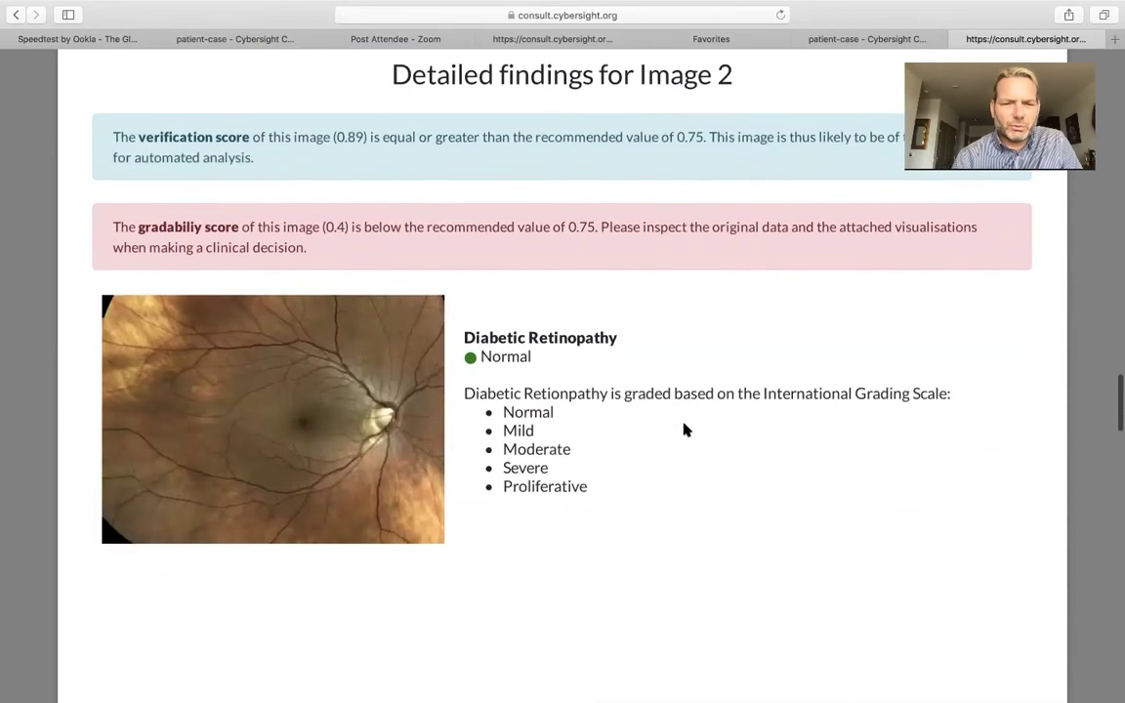
scroll(687, 430, down, 3)
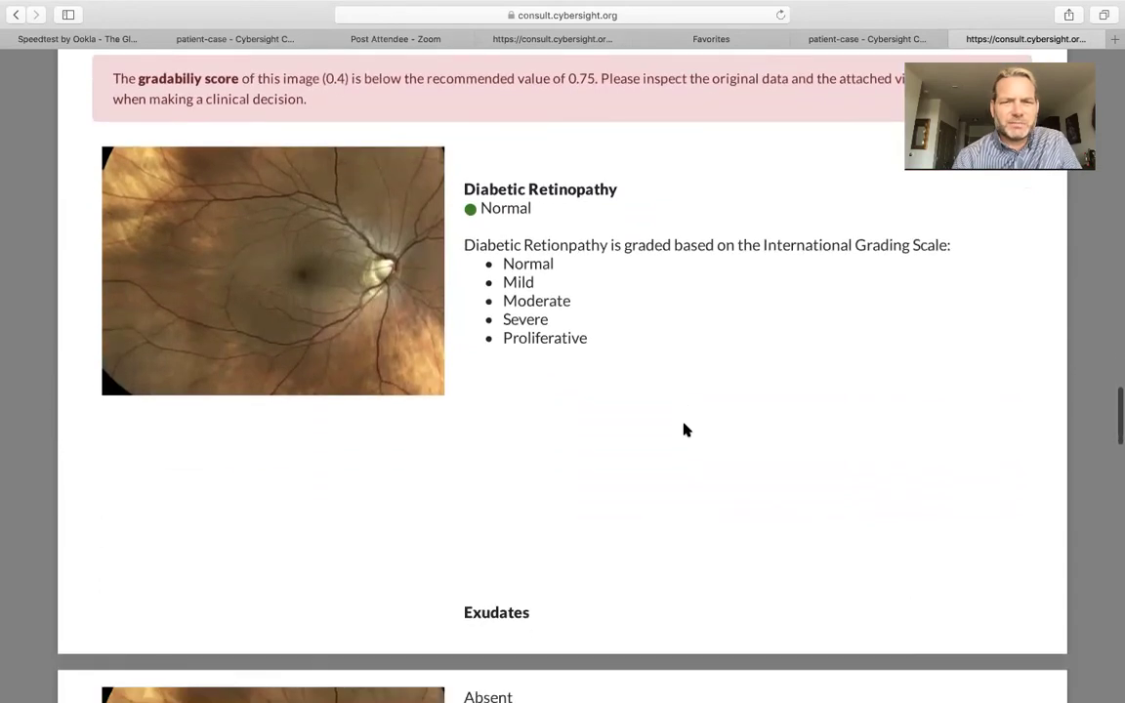
scroll(687, 430, down, 1)
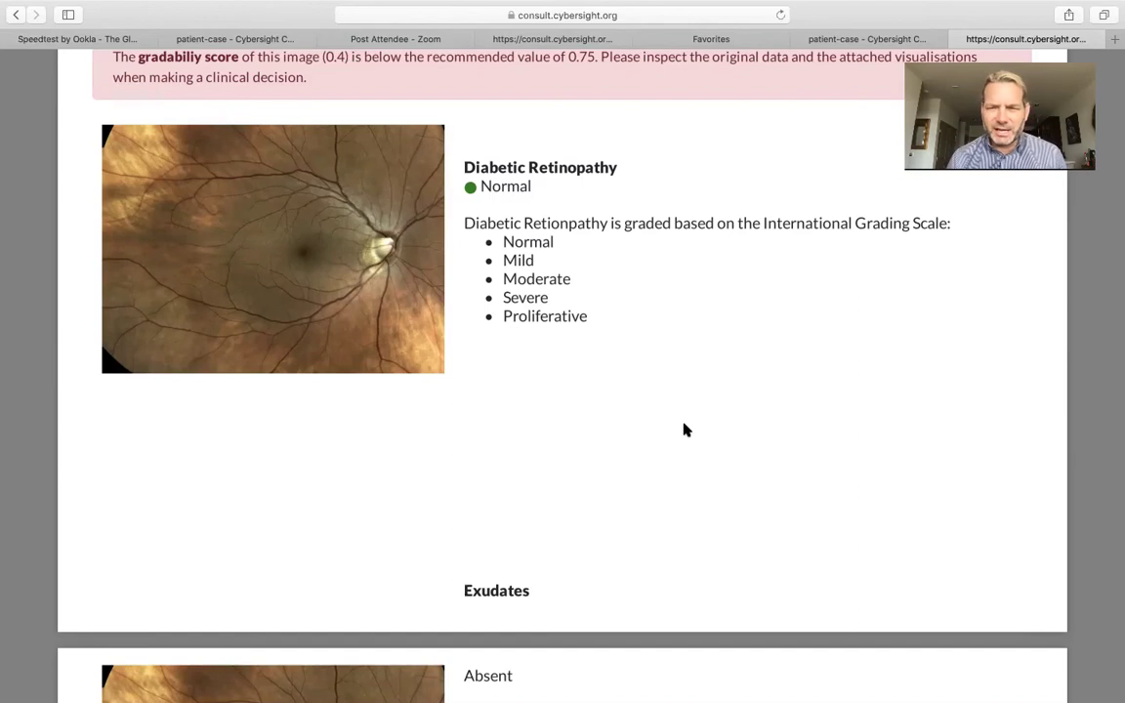
scroll(686, 429, down, 1)
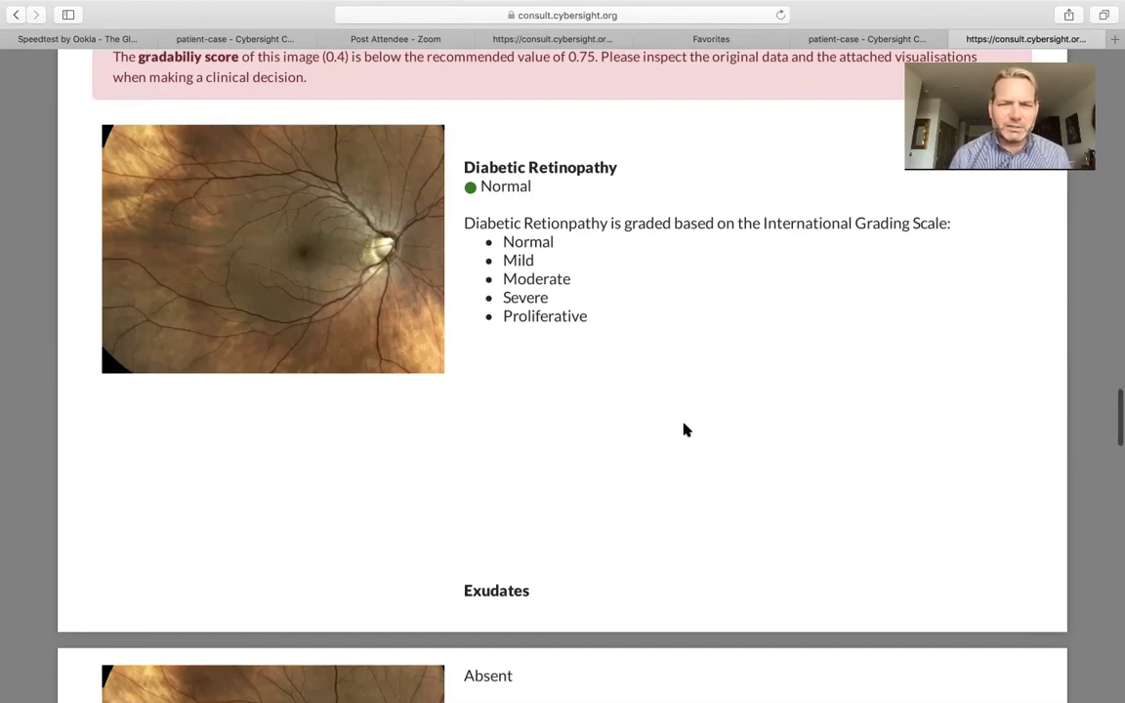
scroll(682, 430, up, 1)
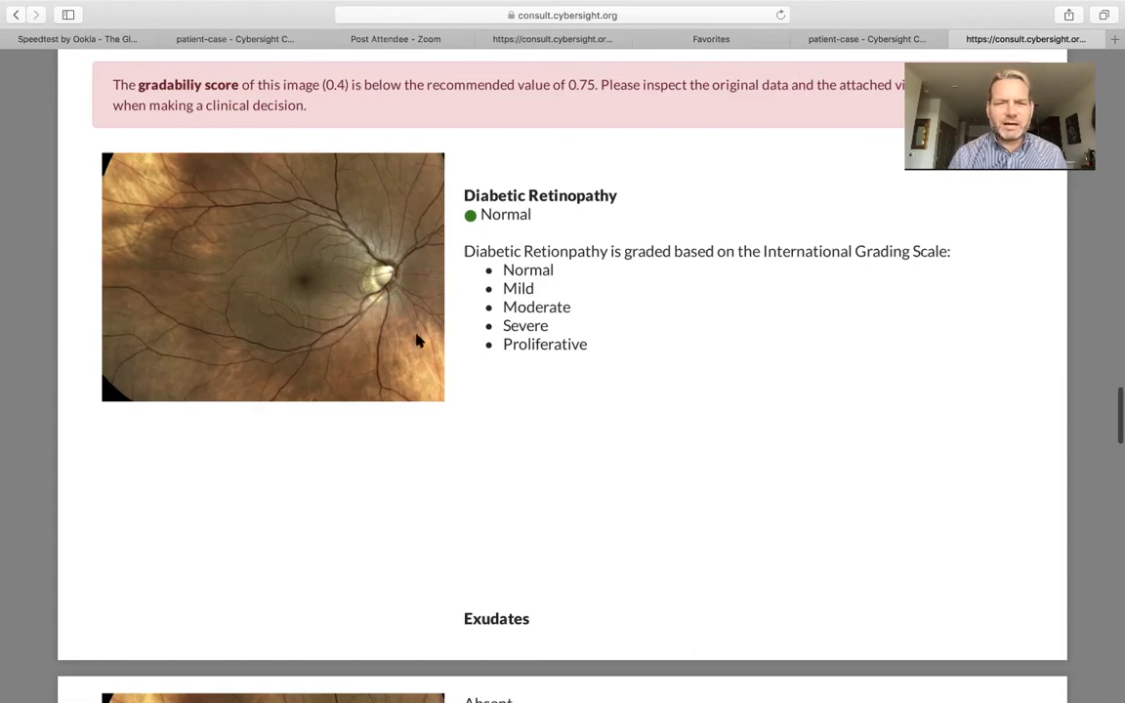
scroll(605, 335, down, 1)
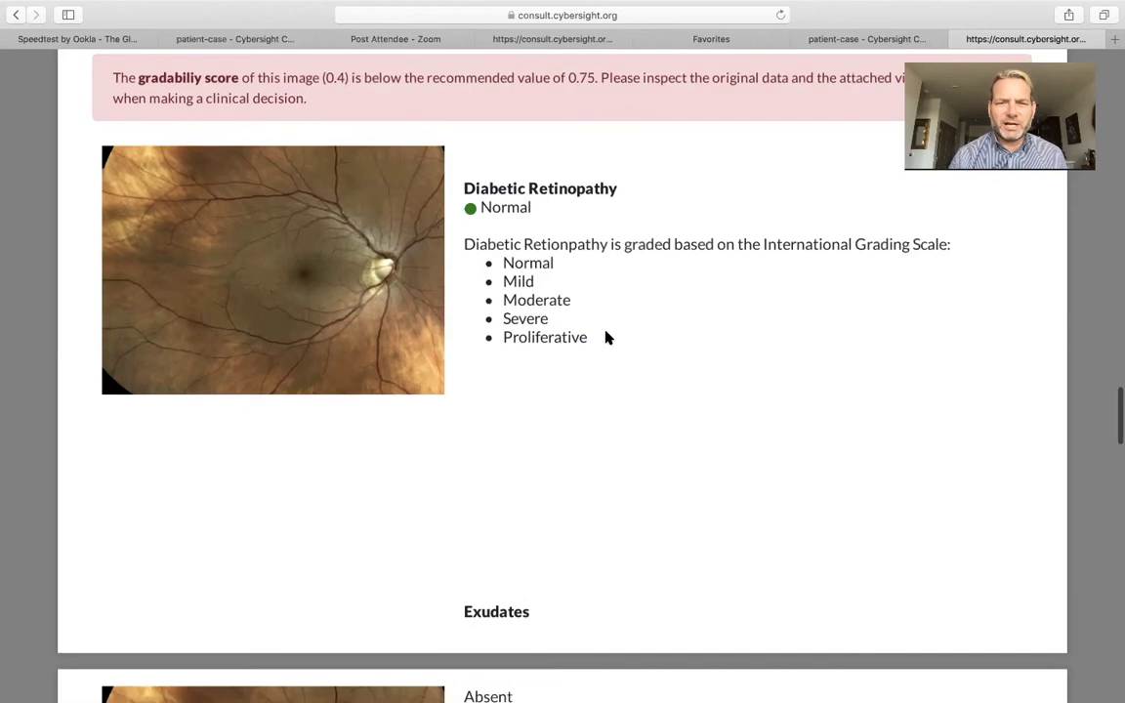
scroll(605, 337, down, 10)
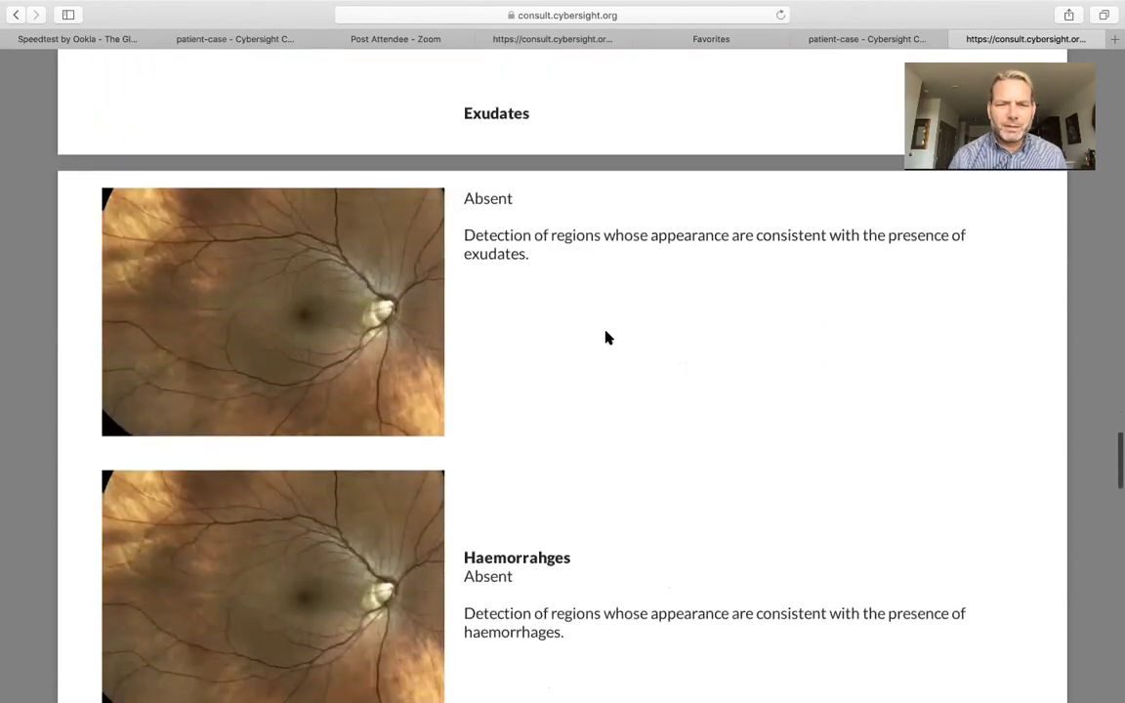
Scroll past Image 2's absent lesion findings to Disc Anomaly Score 0.97 and Disc-to-Cup Ratio 0.58
scroll(605, 337, down, 1)
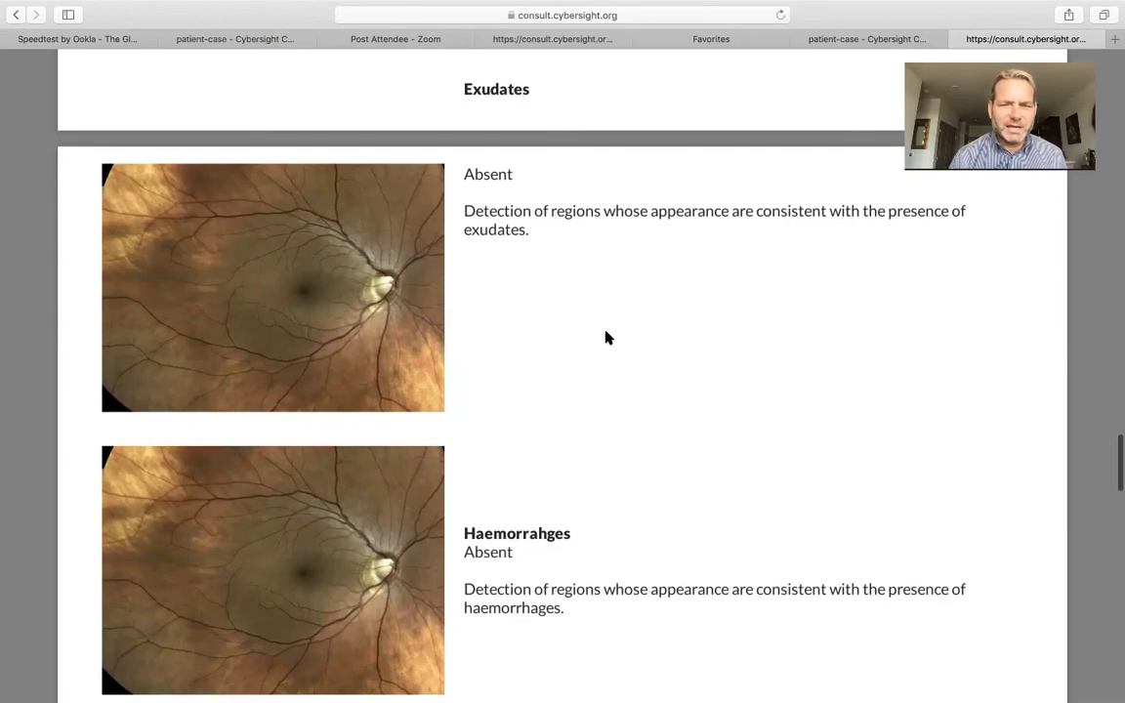
scroll(605, 337, down, 6)
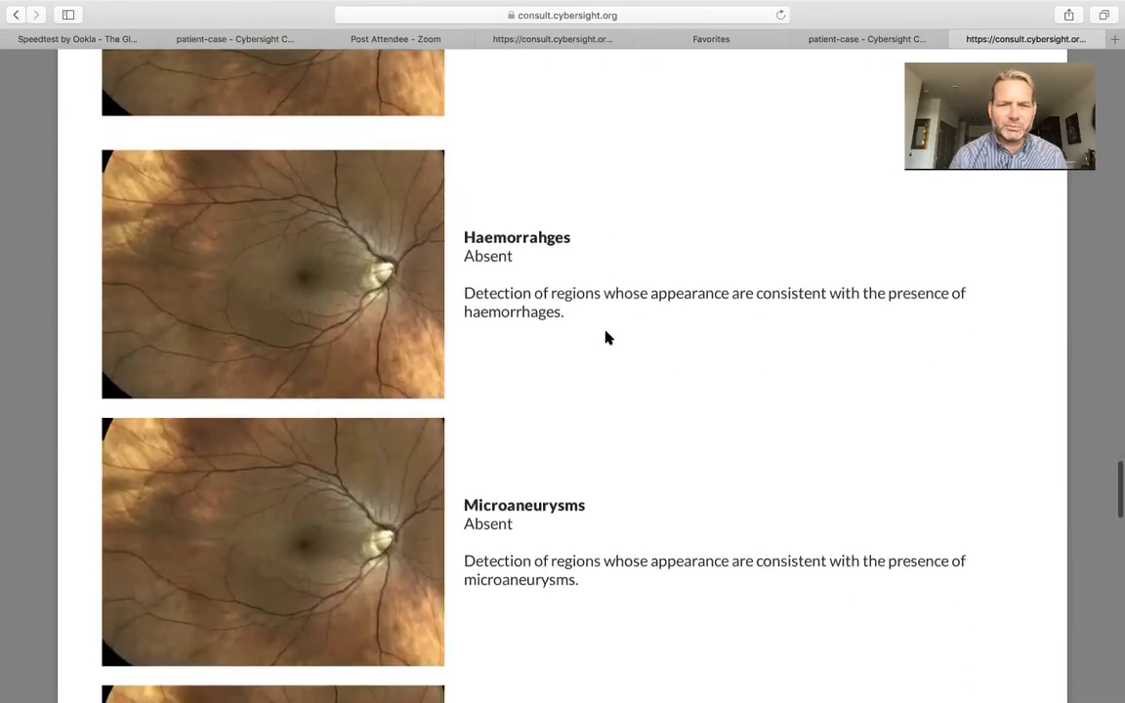
scroll(605, 337, down, 2)
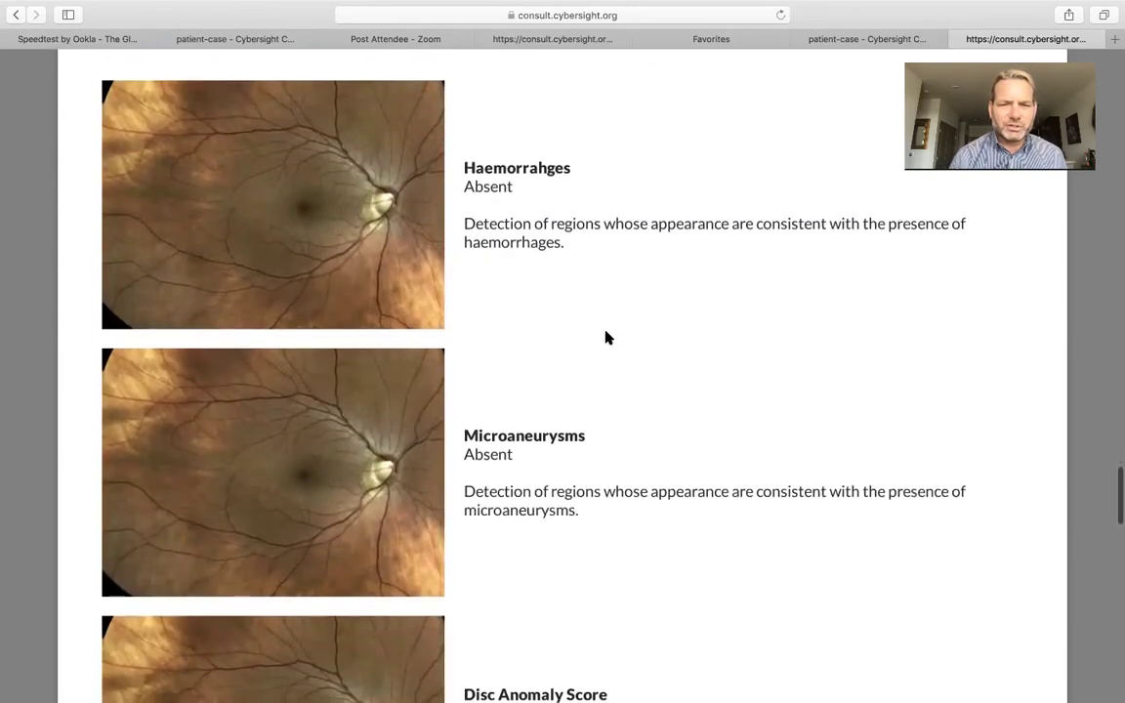
scroll(606, 337, up, 1)
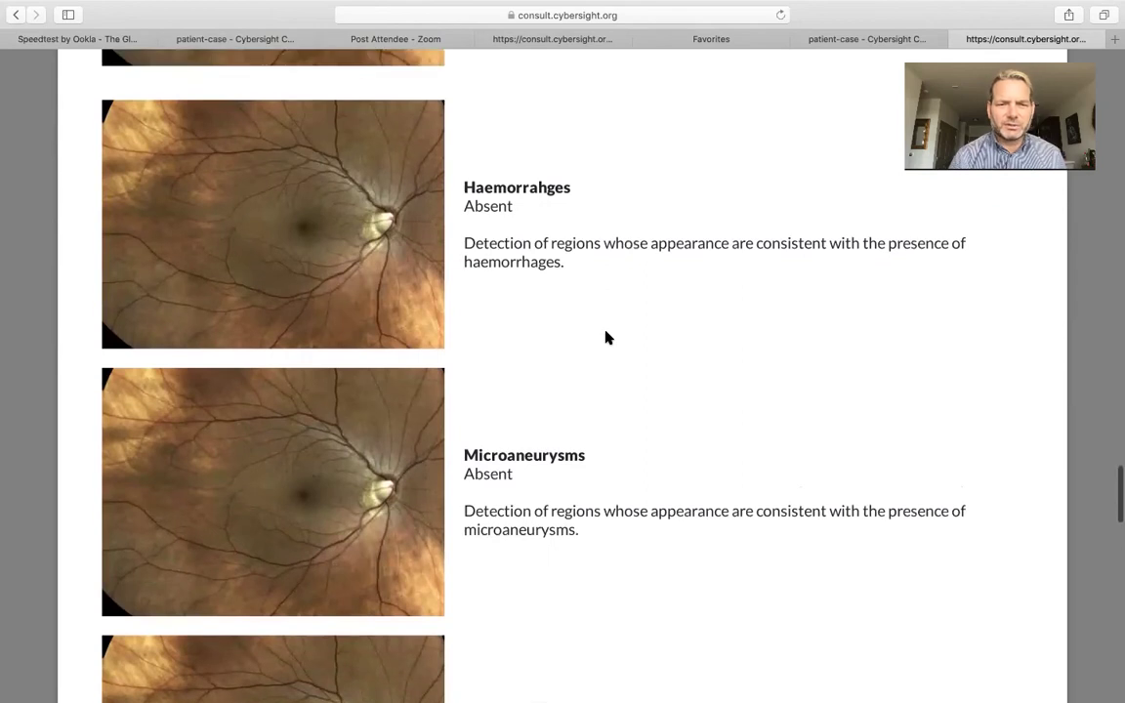
scroll(605, 337, down, 5)
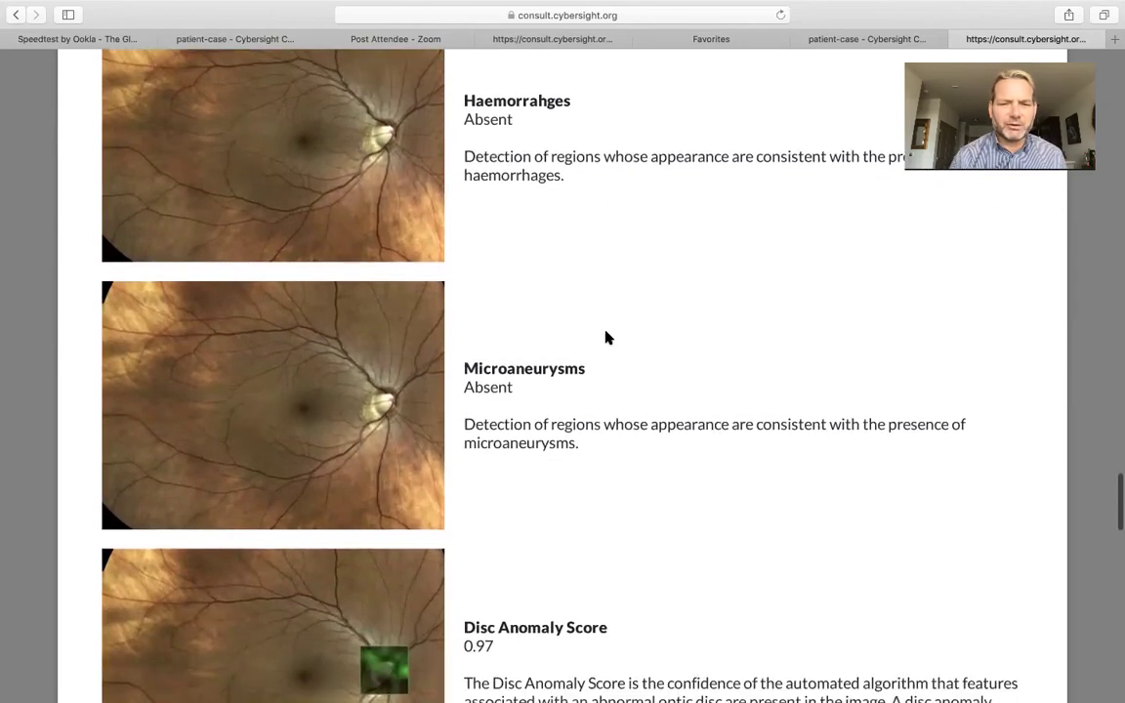
scroll(605, 337, down, 8)
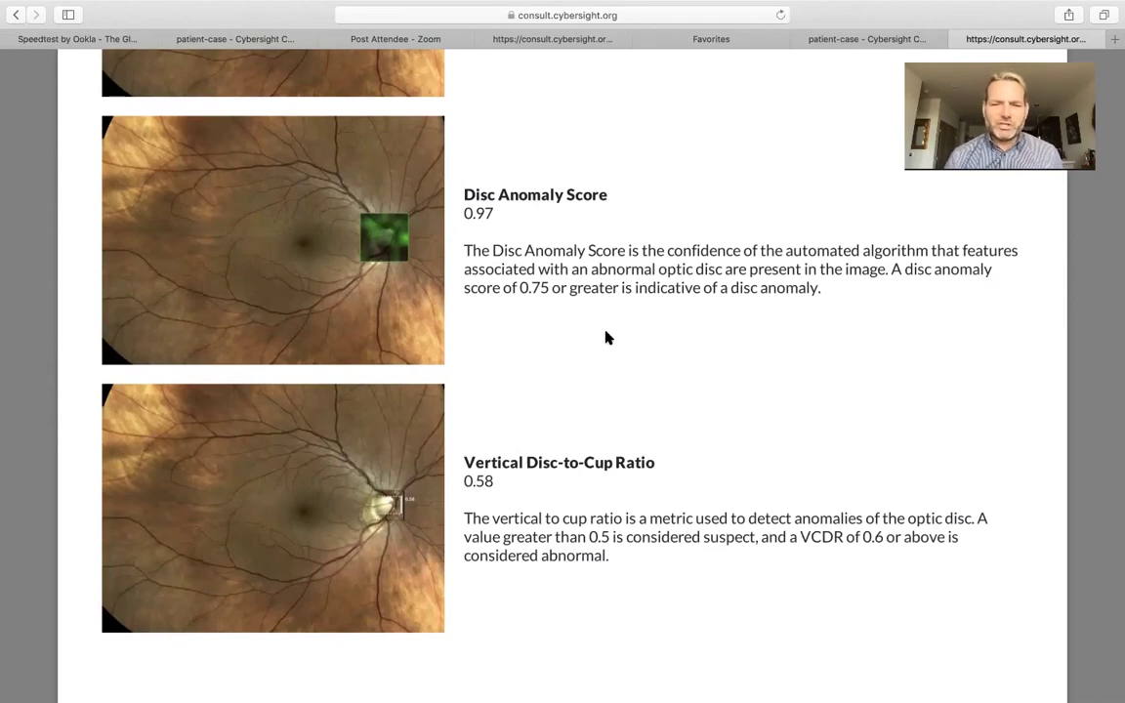
Scroll to Image 2's Macula Anomaly Score of 0.01 with the boxed macula region, at the report's end
scroll(605, 337, down, 5)
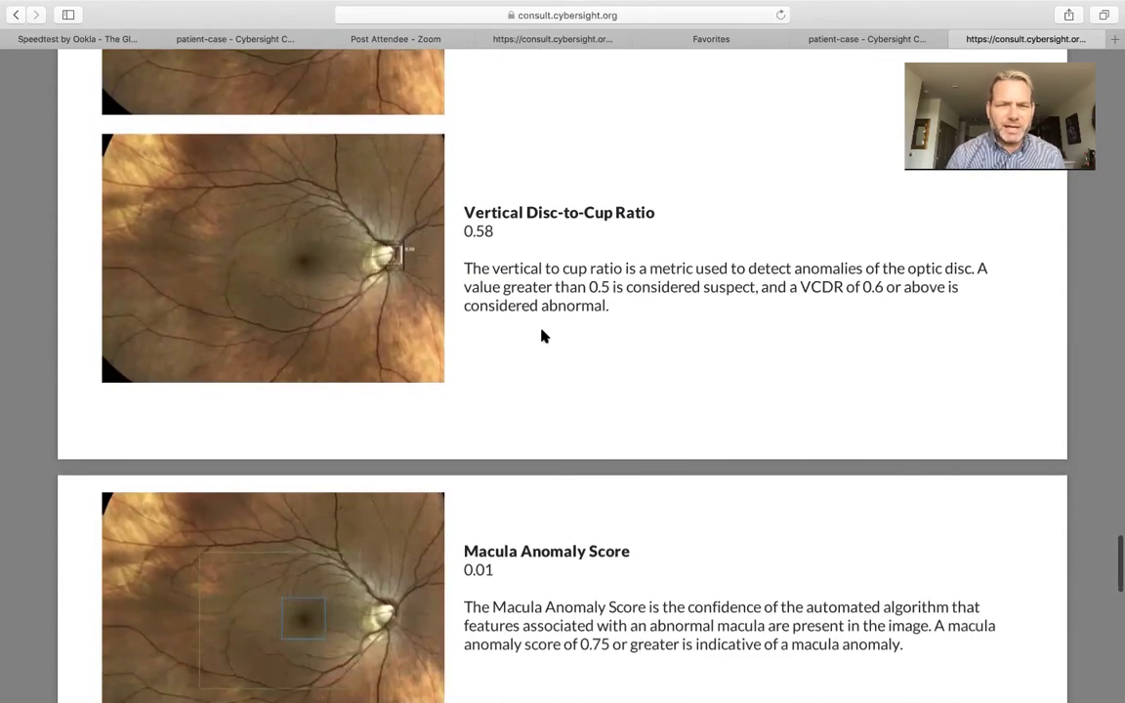
scroll(561, 350, down, 4)
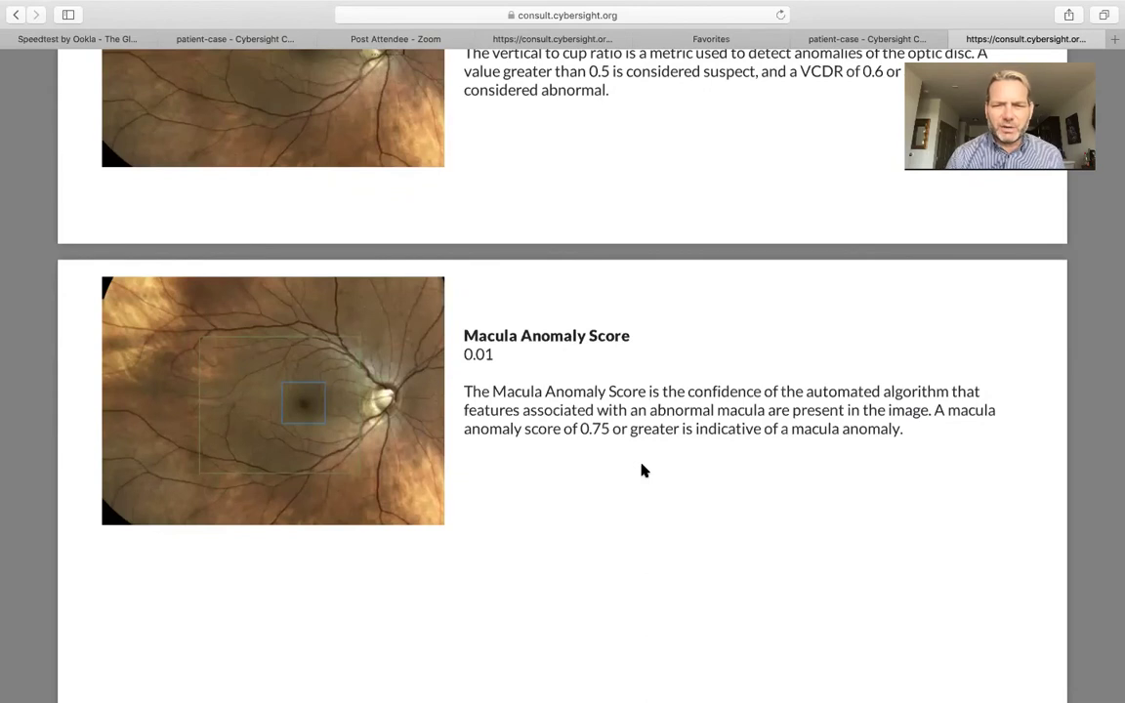
scroll(641, 471, down, 5)
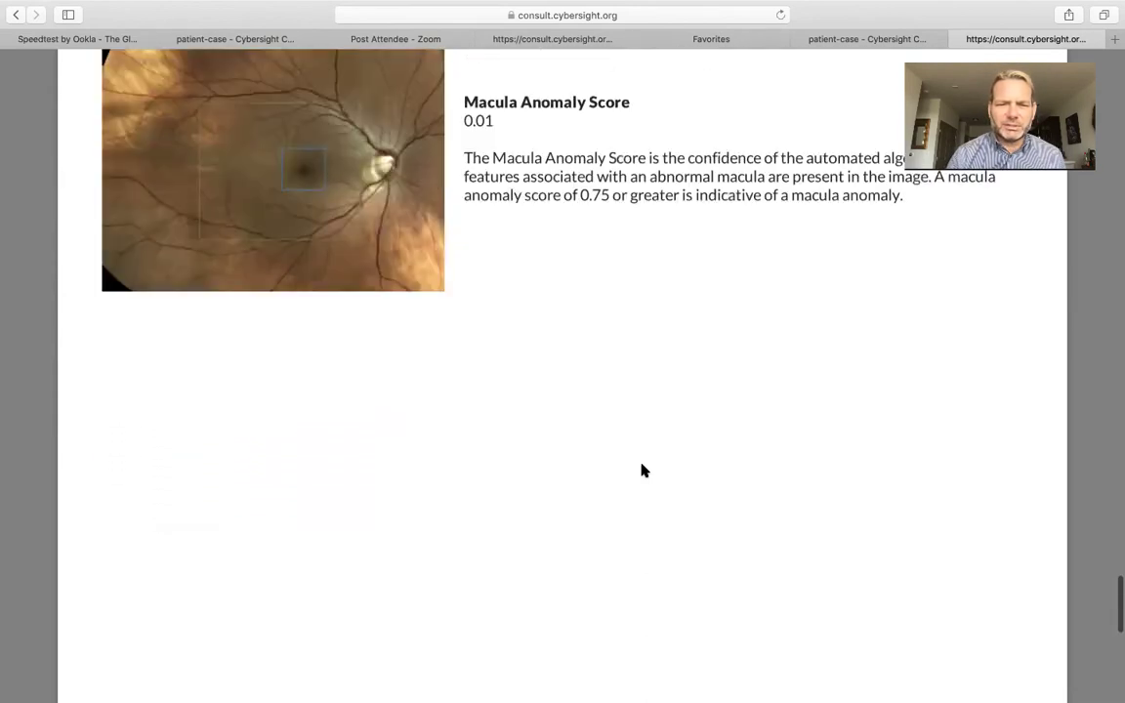
scroll(641, 470, down, 3)
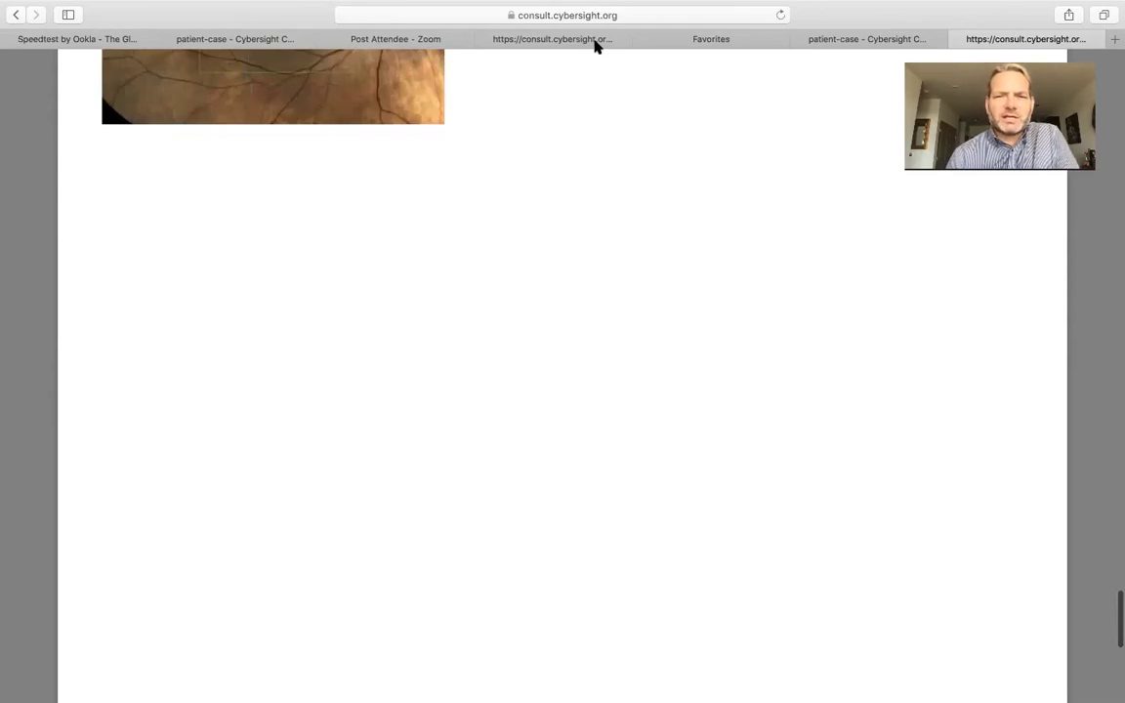
Switch to the diabetic retinopathy case's report and bring its fundus images into view
click(835, 39)
click(577, 39)
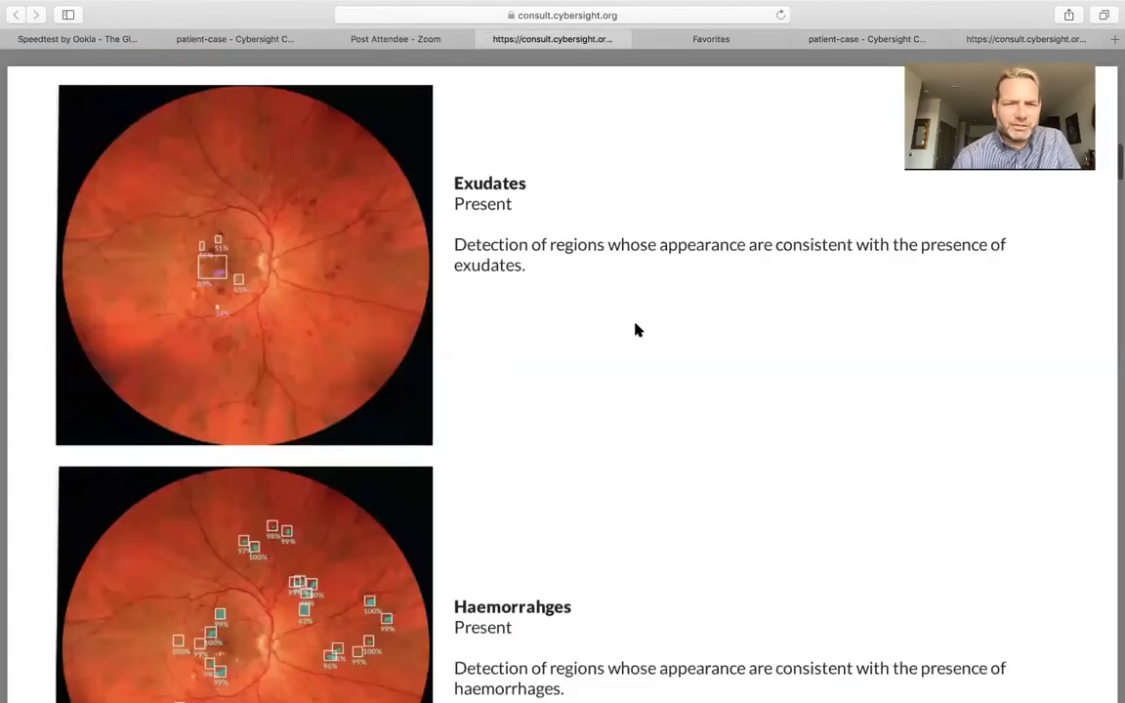
scroll(636, 330, up, 1)
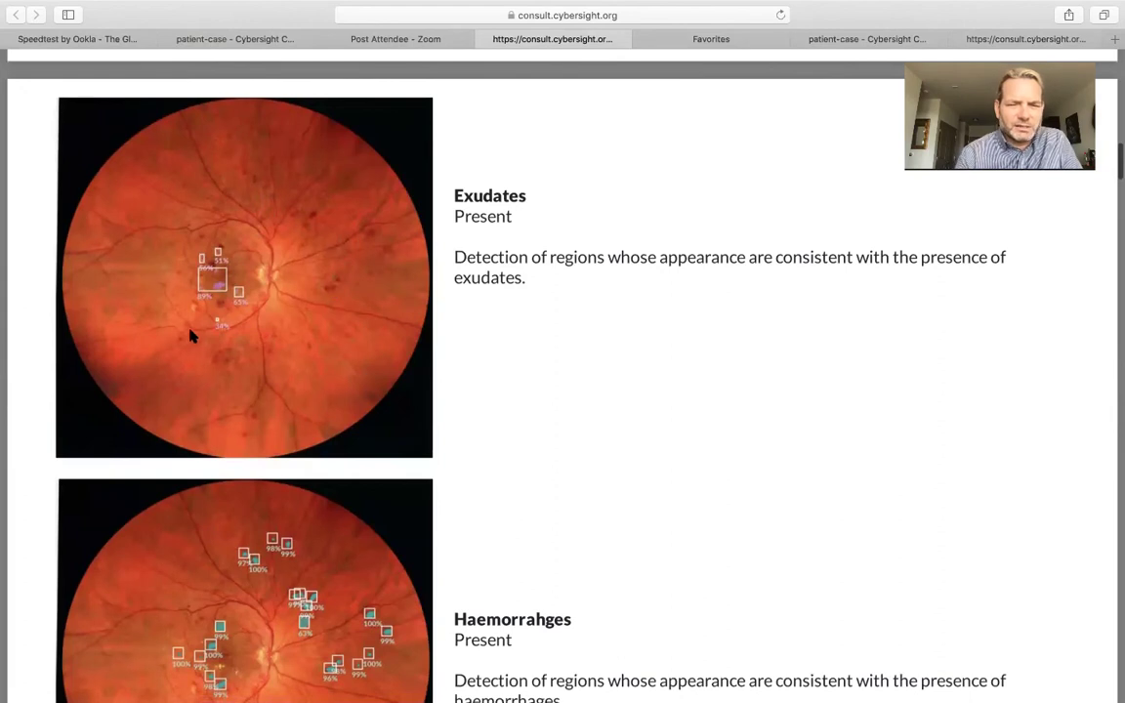
scroll(192, 336, up, 3)
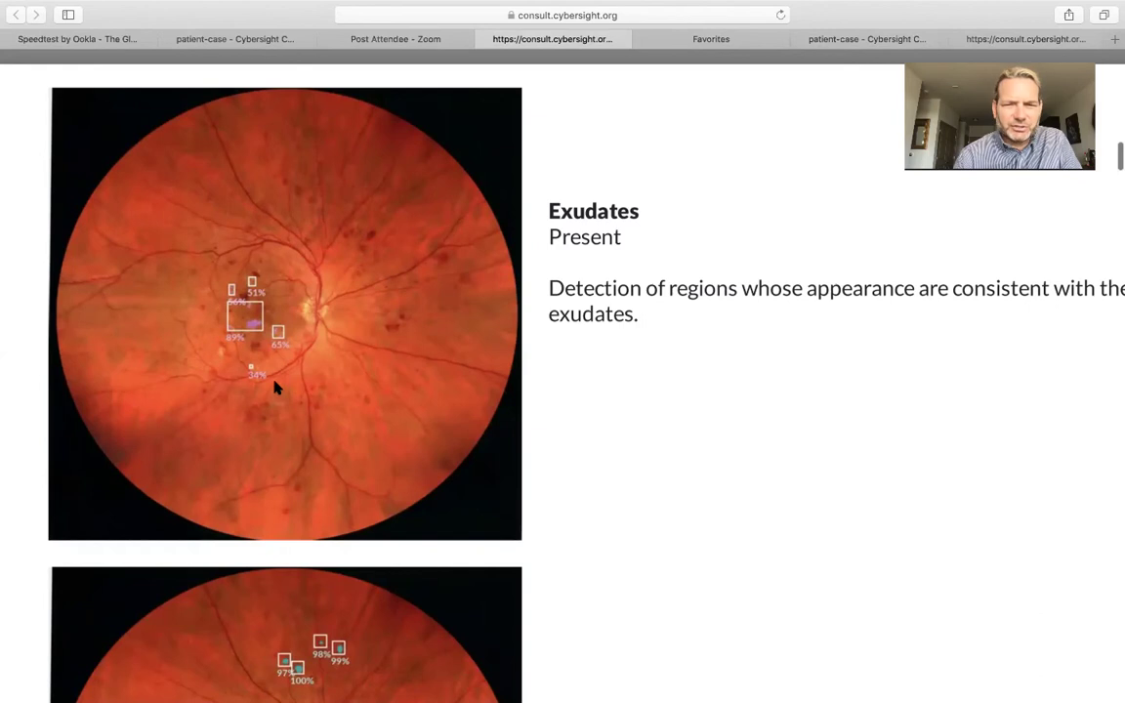
scroll(605, 327, up, 1)
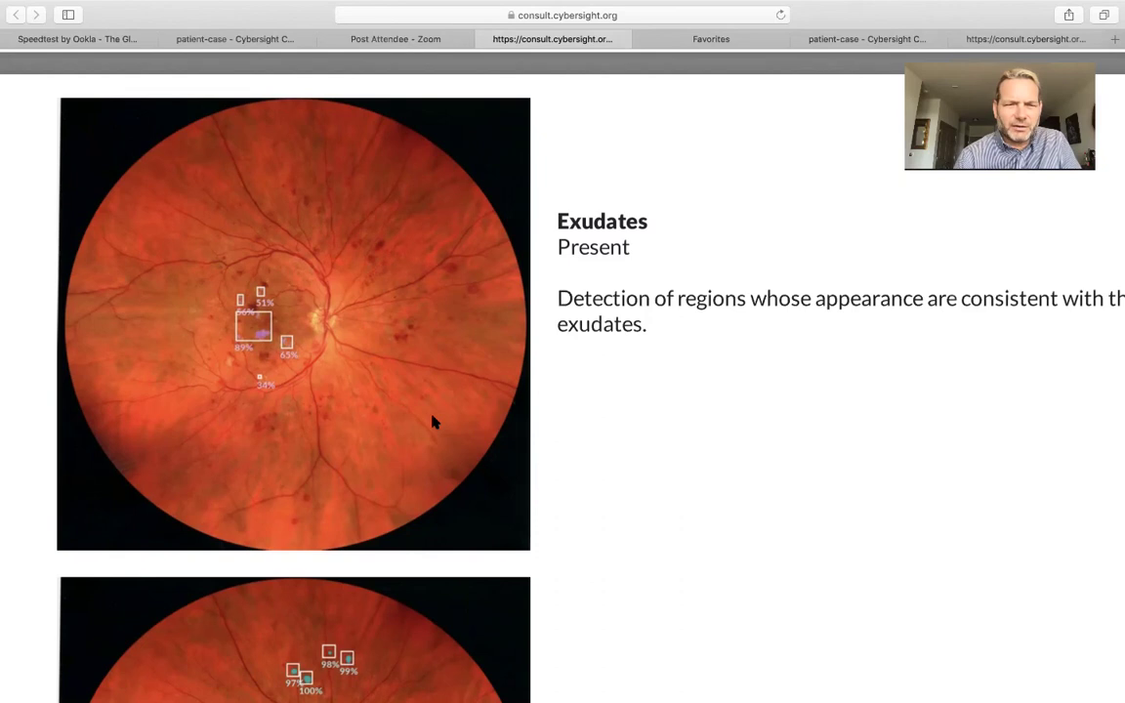
Scroll through the Present Exudates, Haemorrhages and Microaneurysms findings, with regions scored 85–97%
scroll(435, 421, down, 8)
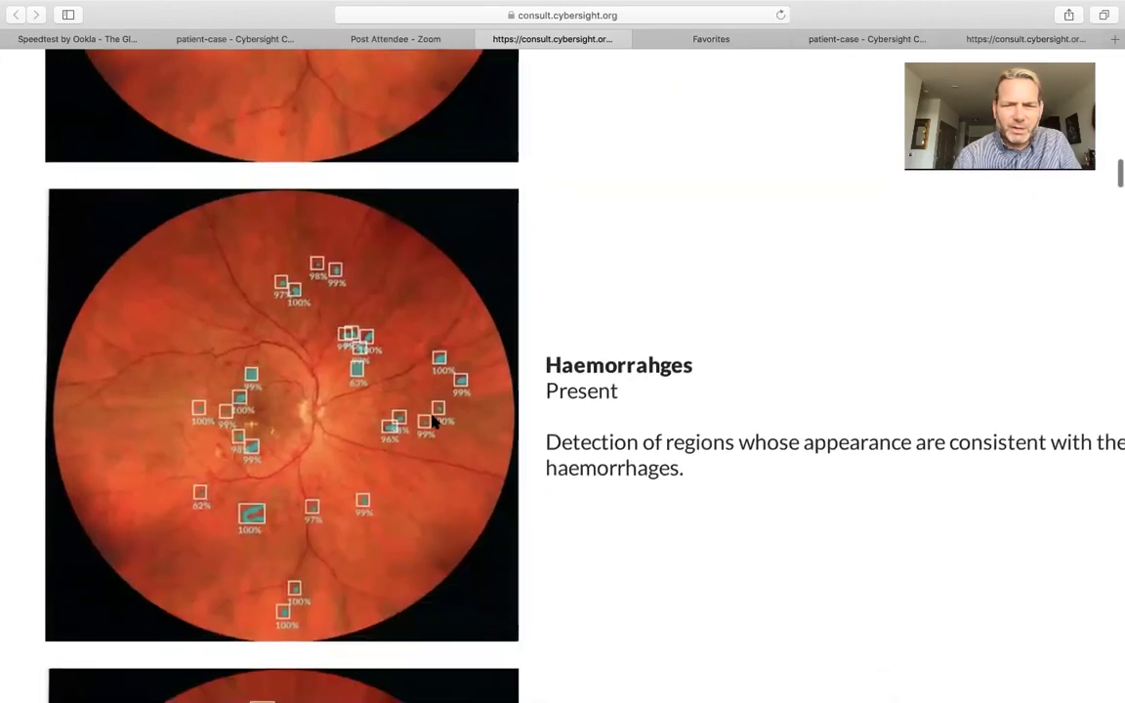
scroll(432, 422, down, 1)
scroll(432, 422, left, 1)
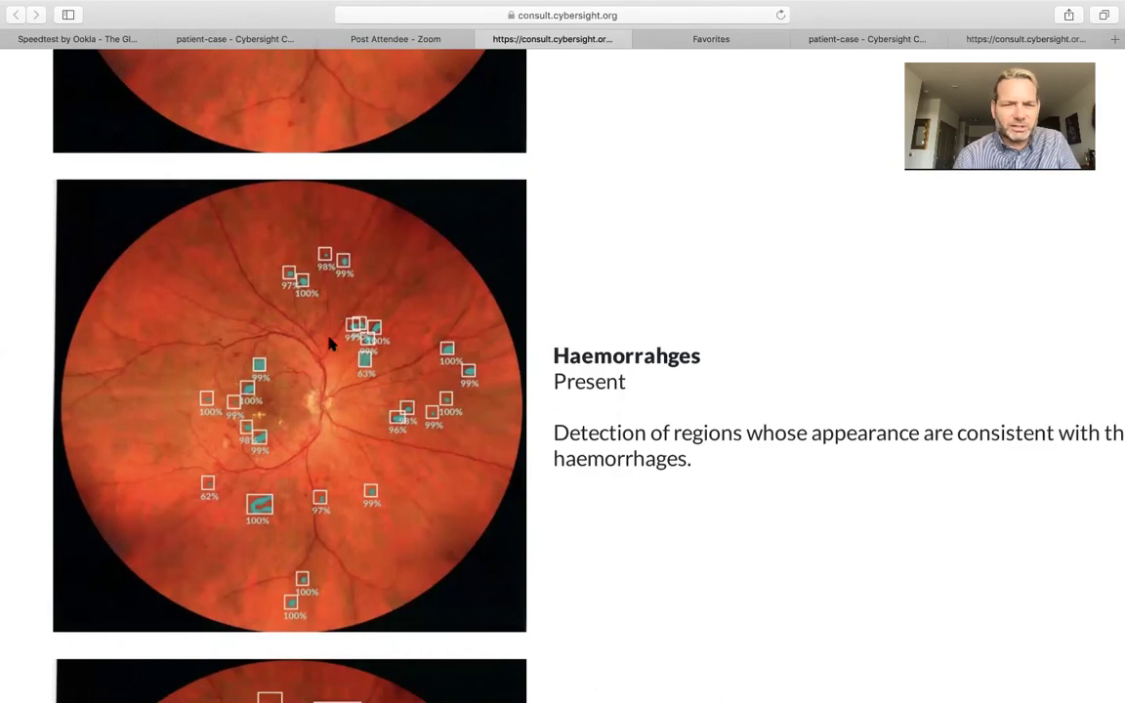
scroll(550, 542, down, 5)
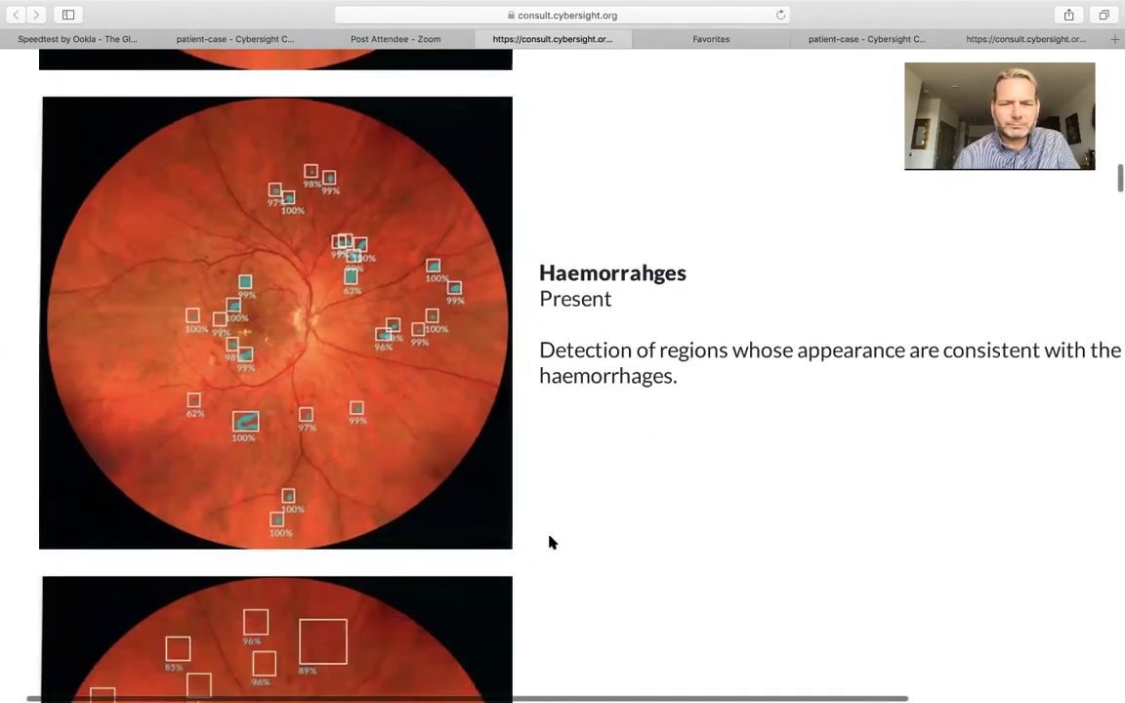
scroll(550, 542, down, 3)
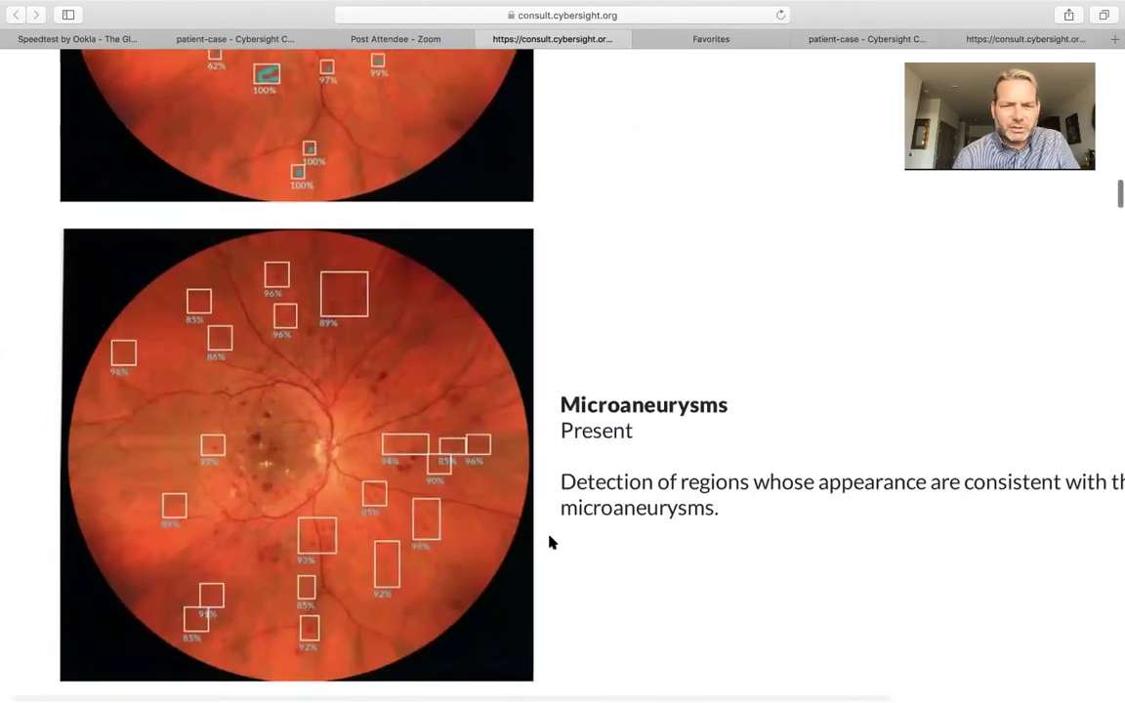